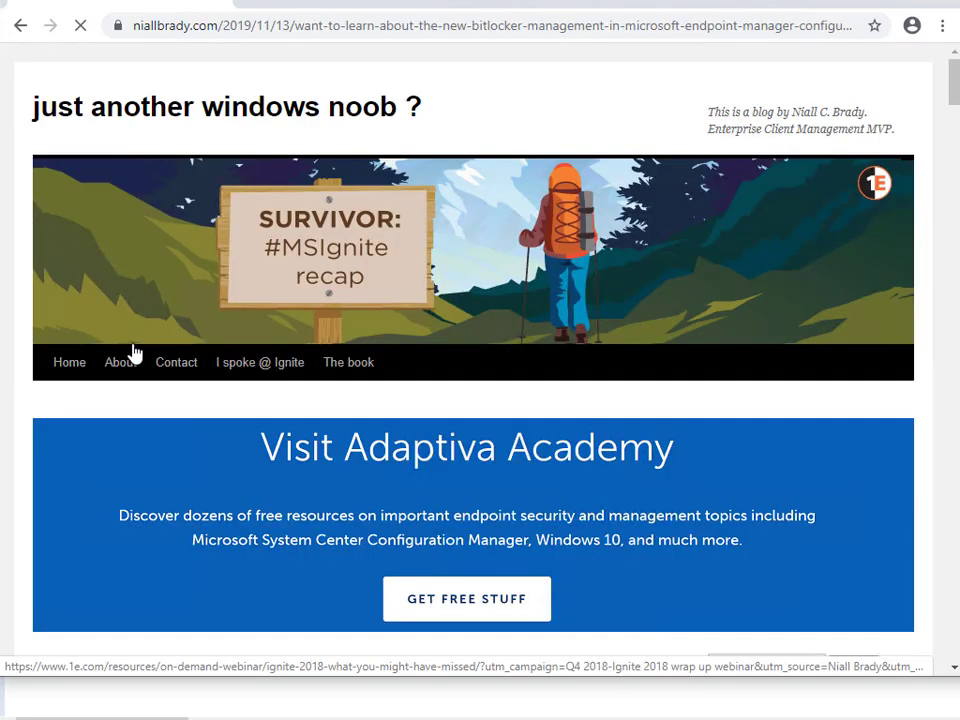
Scroll down the niallbrady.com BitLocker management post in Chrome.
{"action": "scroll", "coordinate": [118, 388], "scroll_direction": "down", "scroll_amount": 5}
Read the post's lists, highlighting the Part 9 Group Policy, ADMX Central Store and 1909 ADMX lines.
{"action": "scroll", "coordinate": [118, 388], "scroll_direction": "down", "scroll_amount": 9}
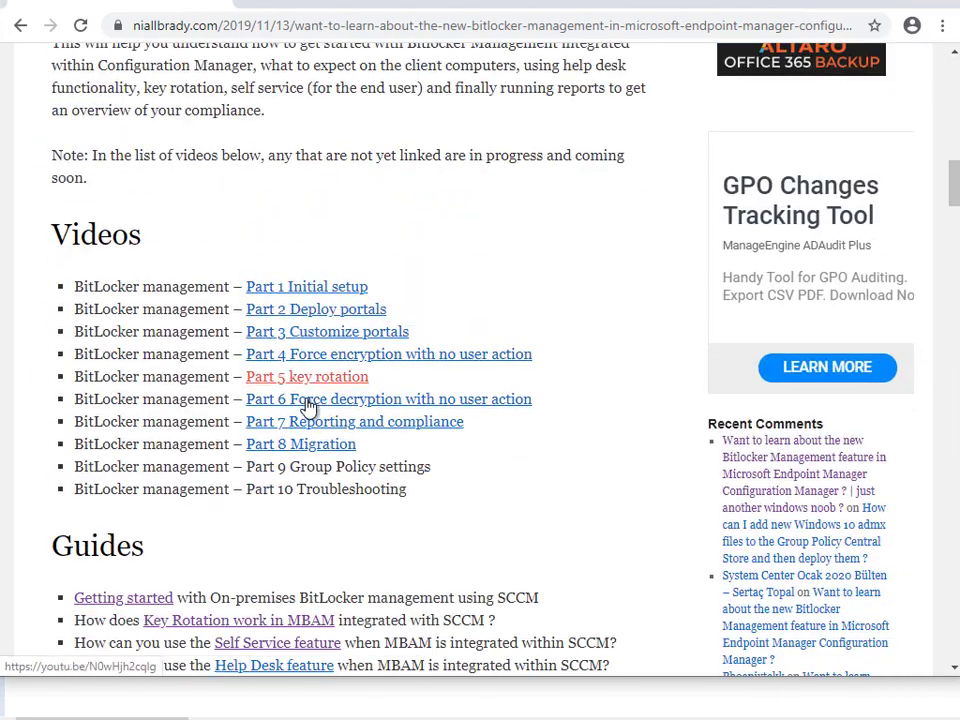
{"action": "left_click_drag", "start_coordinate": [248, 466], "coordinate": [433, 474]}
{"action": "scroll", "coordinate": [140, 437], "scroll_direction": "down", "scroll_amount": 5}
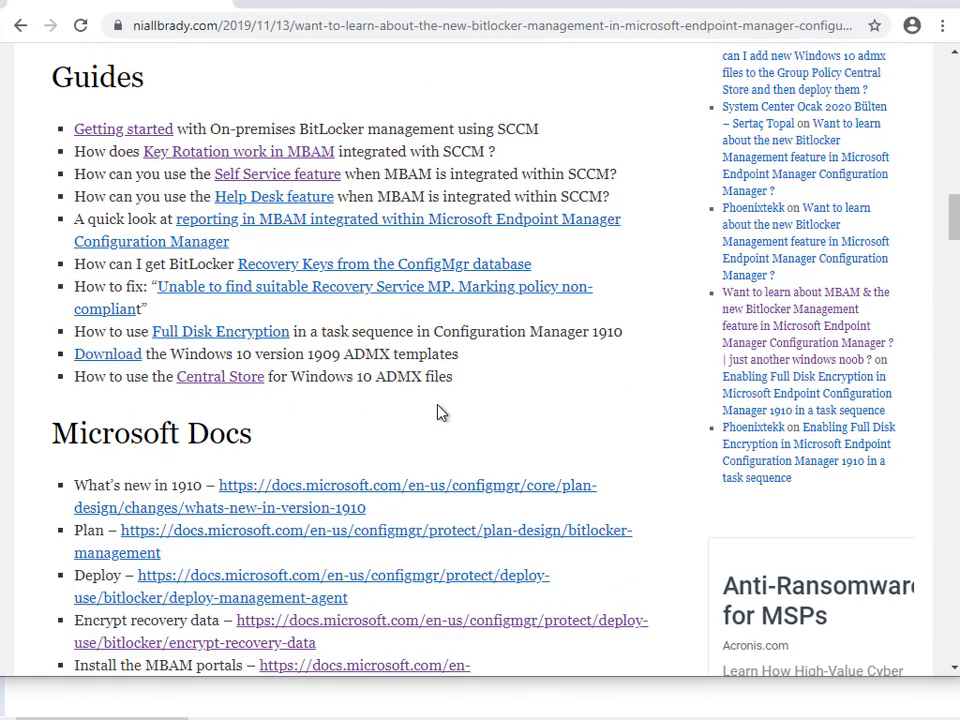
{"action": "left_click_drag", "start_coordinate": [454, 377], "coordinate": [64, 357]}
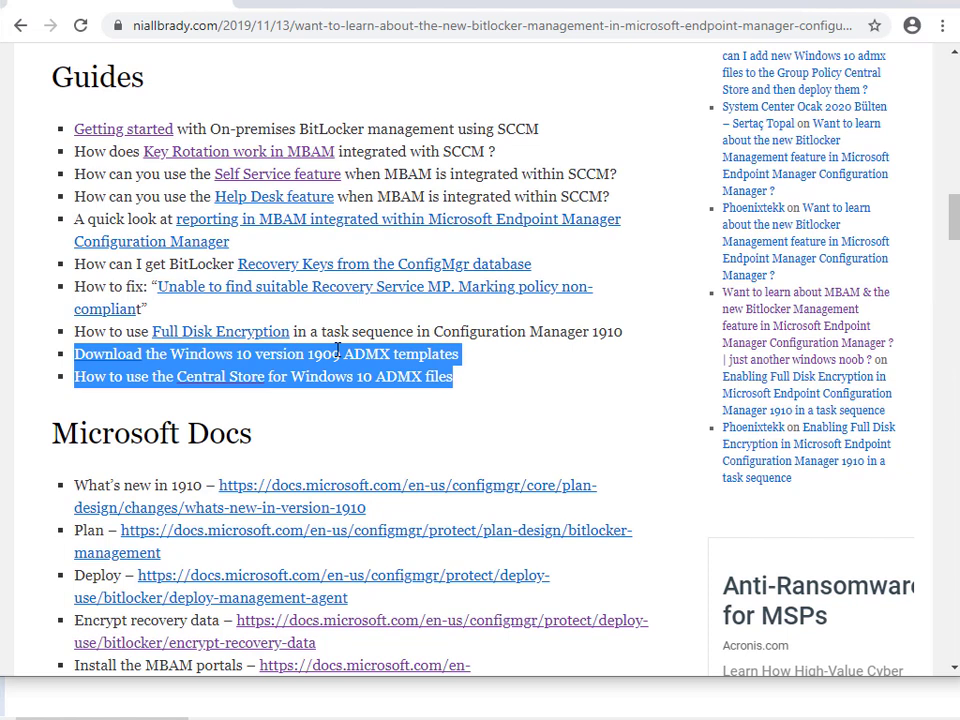
{"action": "left_click", "coordinate": [150, 376]}
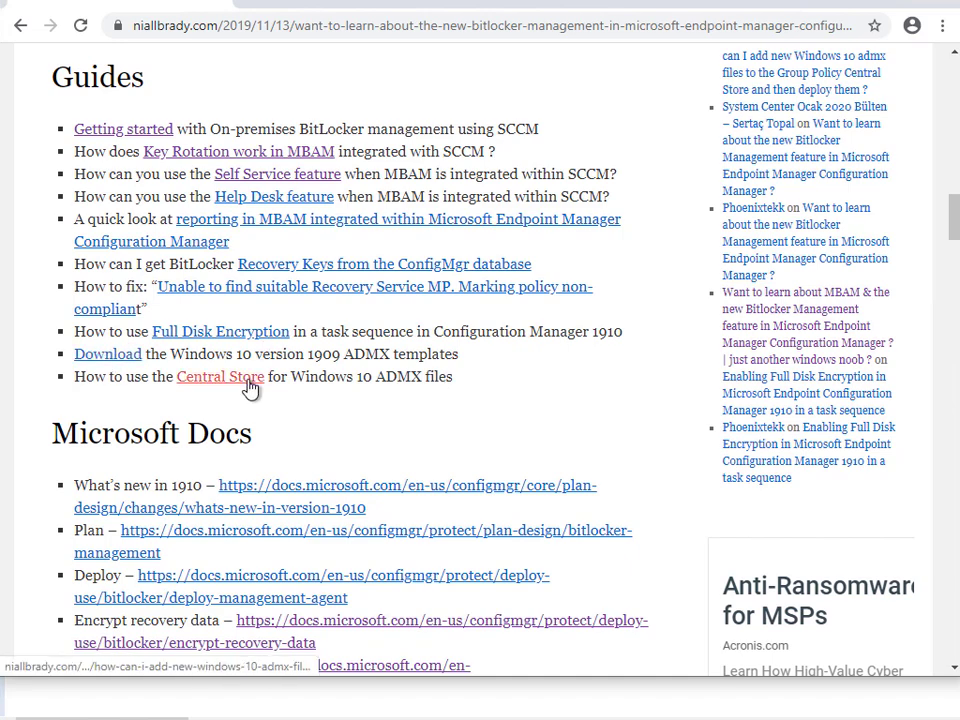
{"action": "scroll", "coordinate": [285, 389], "scroll_direction": "down", "scroll_amount": 2}
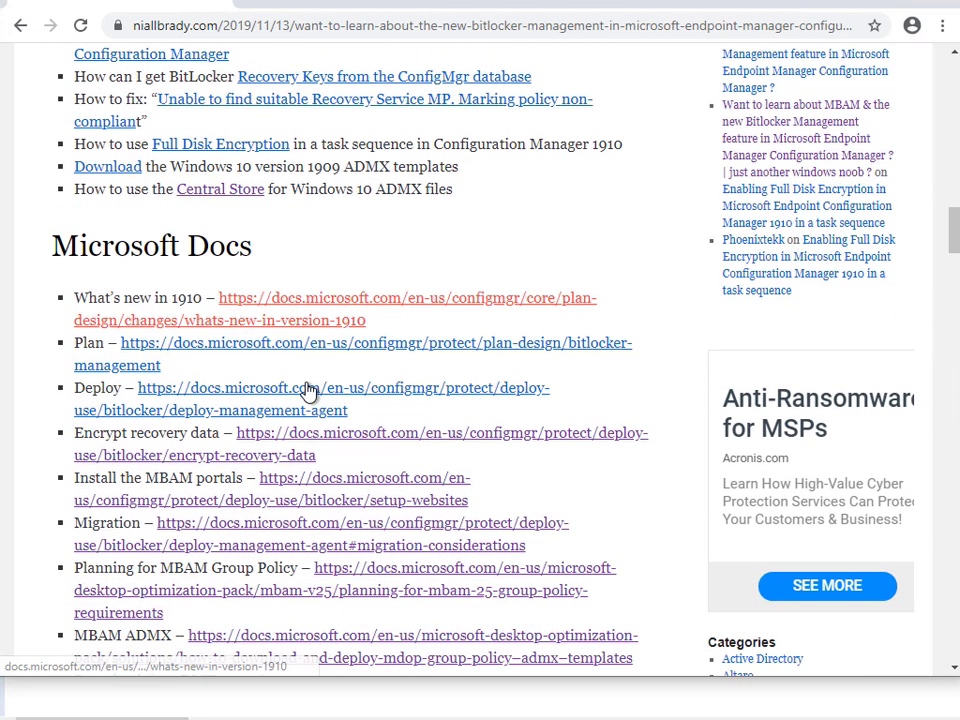
{"action": "scroll", "coordinate": [308, 390], "scroll_direction": "down", "scroll_amount": 1}
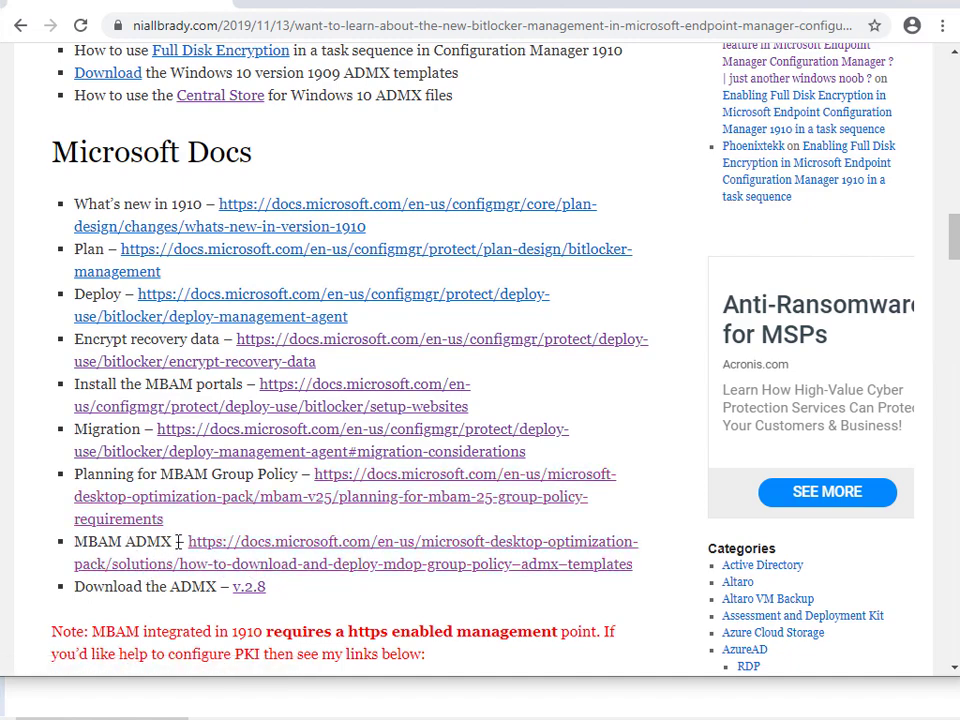
{"action": "scroll", "coordinate": [388, 559], "scroll_direction": "up", "scroll_amount": 2}
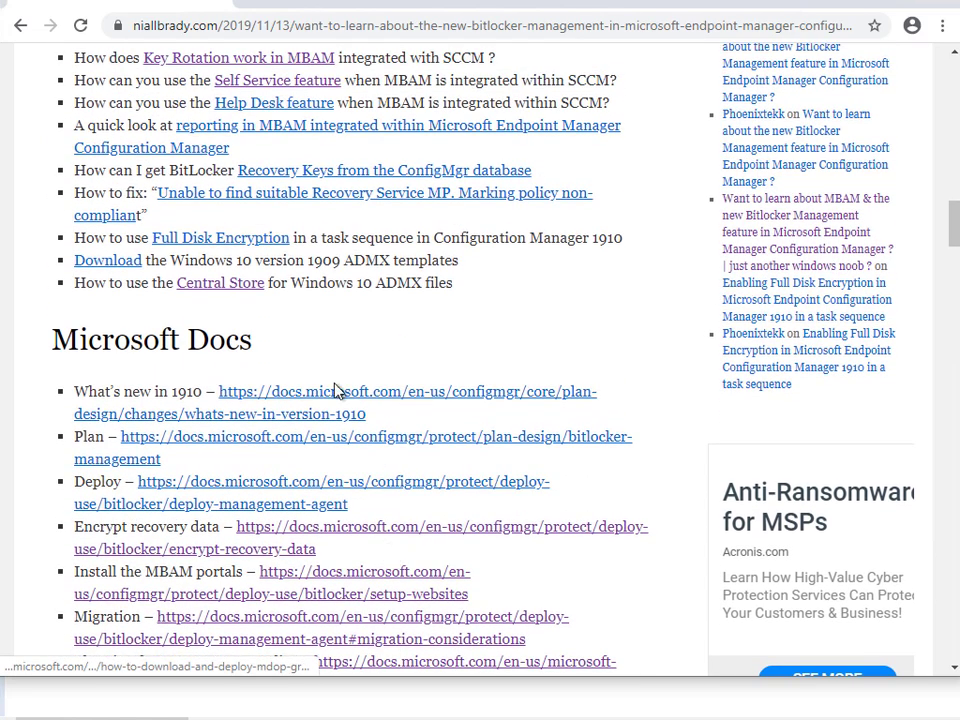
{"action": "left_click_drag", "start_coordinate": [150, 260], "coordinate": [435, 260]}
{"action": "scroll", "coordinate": [377, 347], "scroll_direction": "down", "scroll_amount": 3}
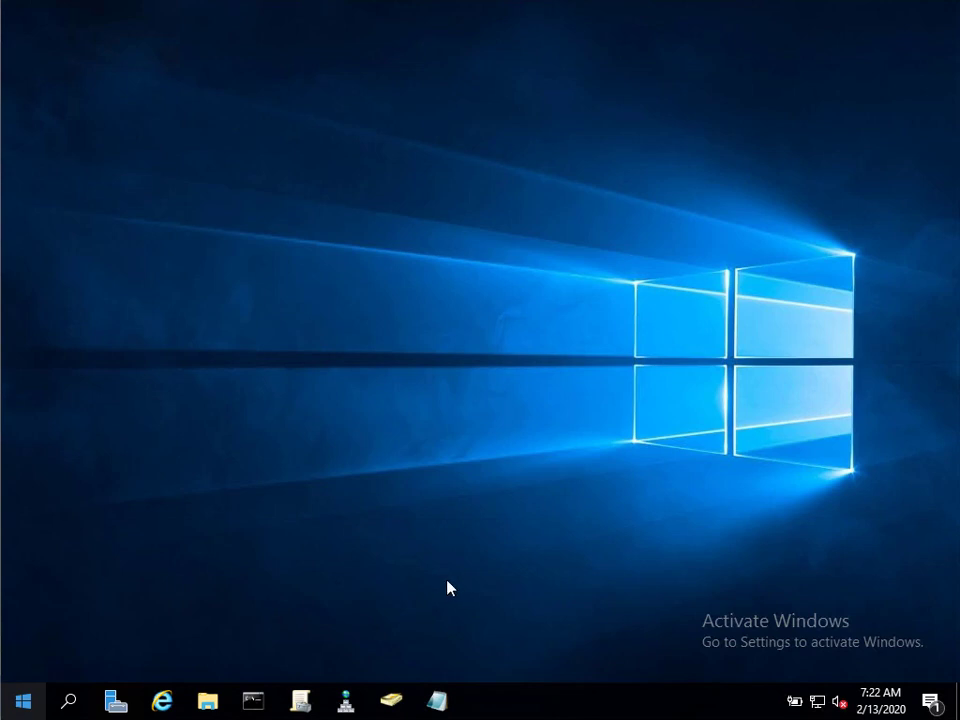
Open the \\dc01\SYSVOL share in File Explorer.
{"action": "left_click", "coordinate": [207, 699]}
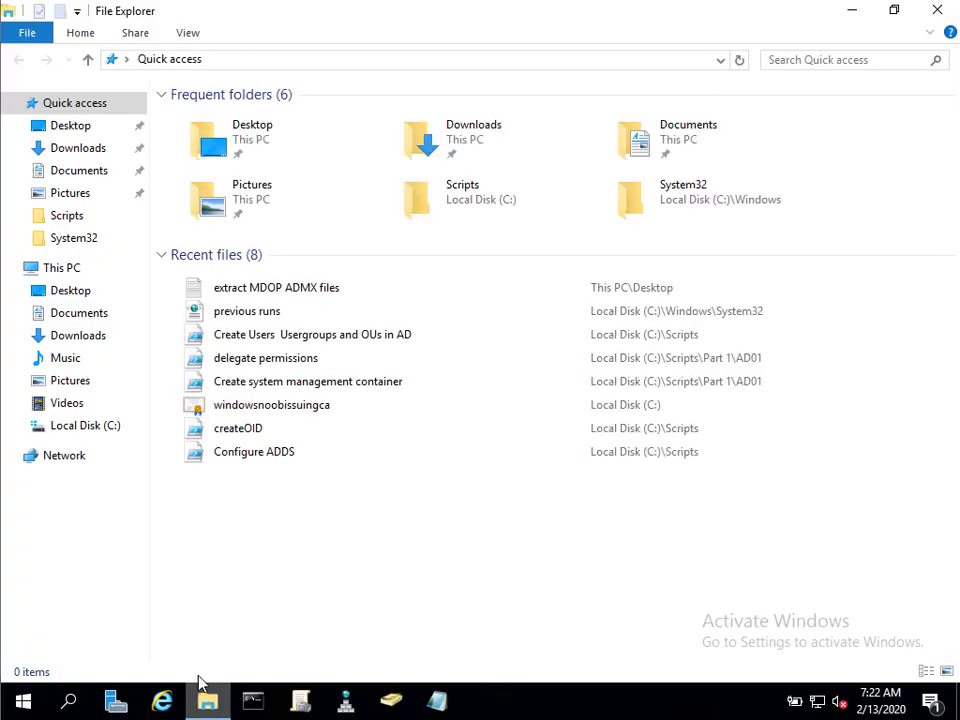
{"action": "left_click", "coordinate": [339, 64]}
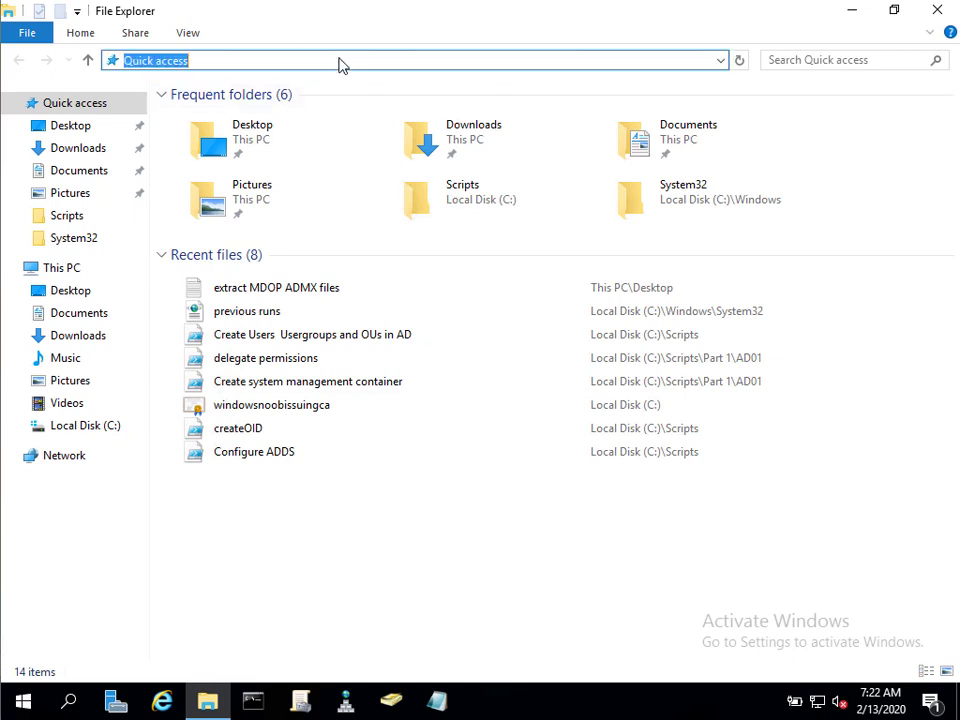
{"action": "type", "text": "\\\\"}
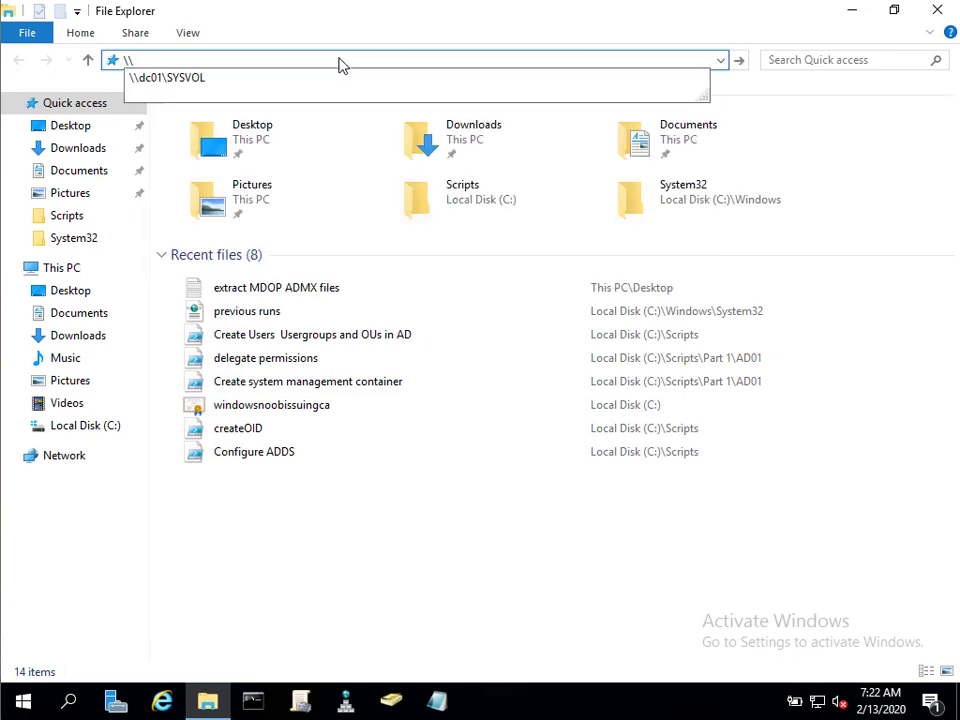
{"action": "key", "text": "Down"}
{"action": "key", "text": "Return"}
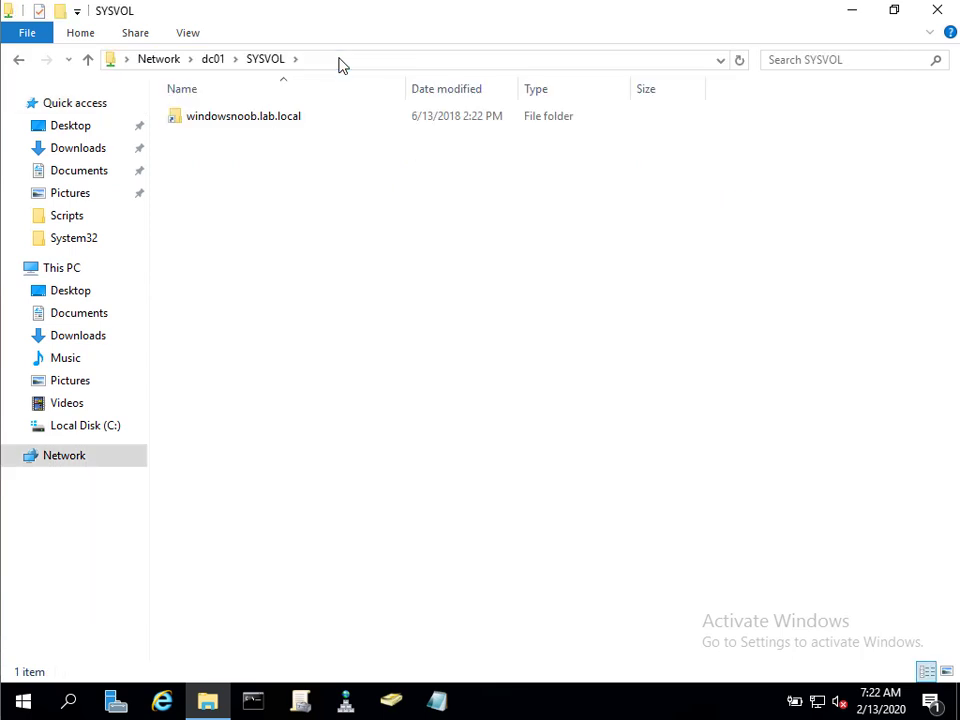
Go into windowsnoob.lab.local > Policies > PolicyDefinitions and look through its 235 items.
{"action": "double_click", "coordinate": [281, 122]}
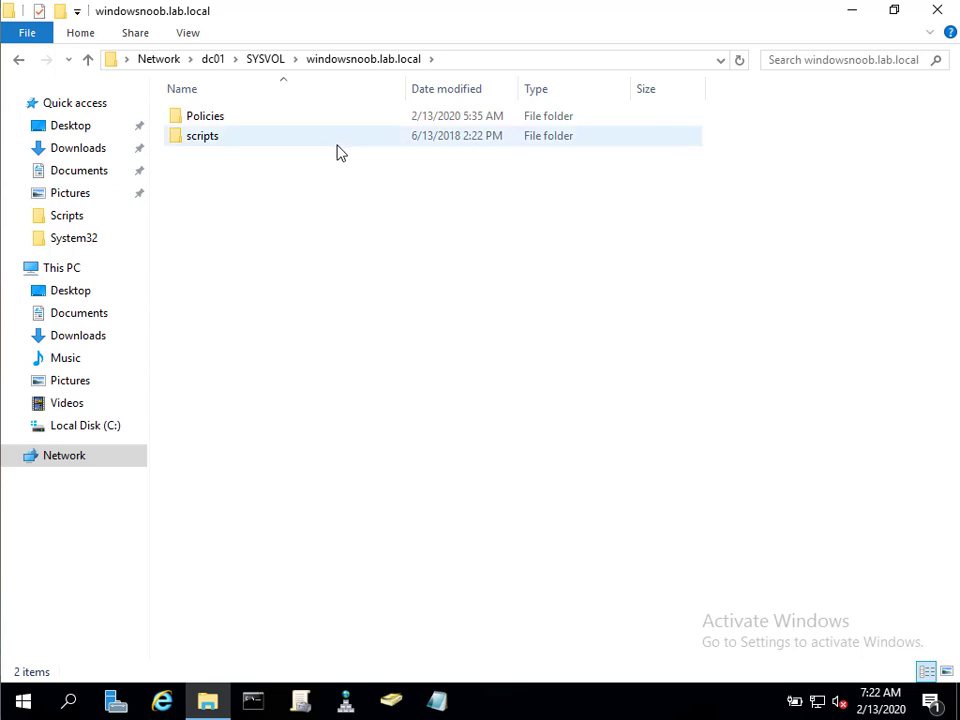
{"action": "double_click", "coordinate": [264, 120]}
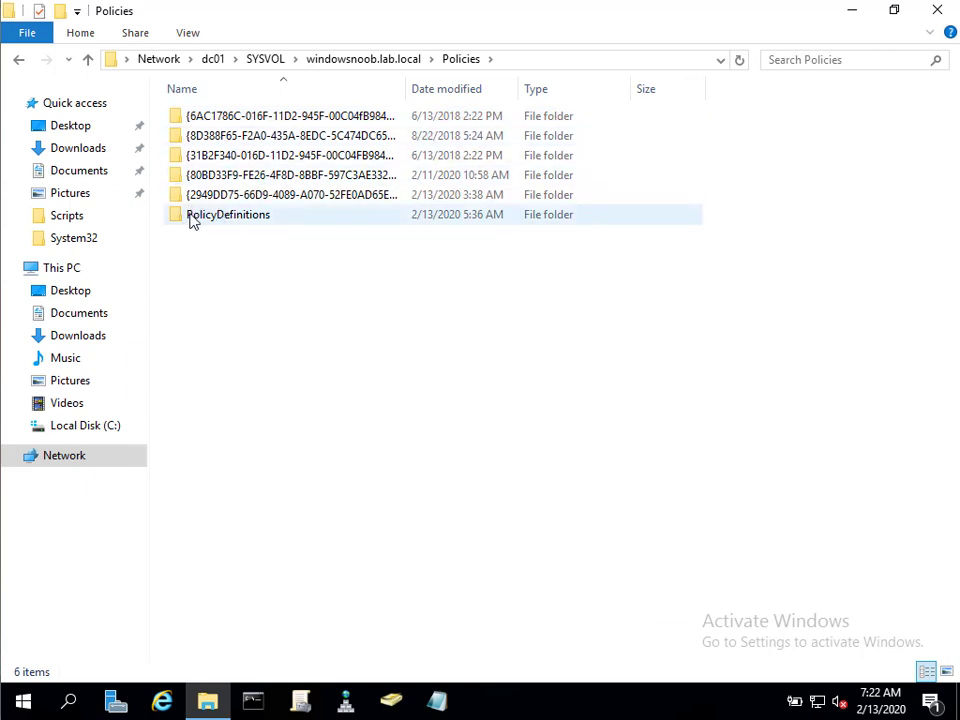
{"action": "double_click", "coordinate": [308, 219]}
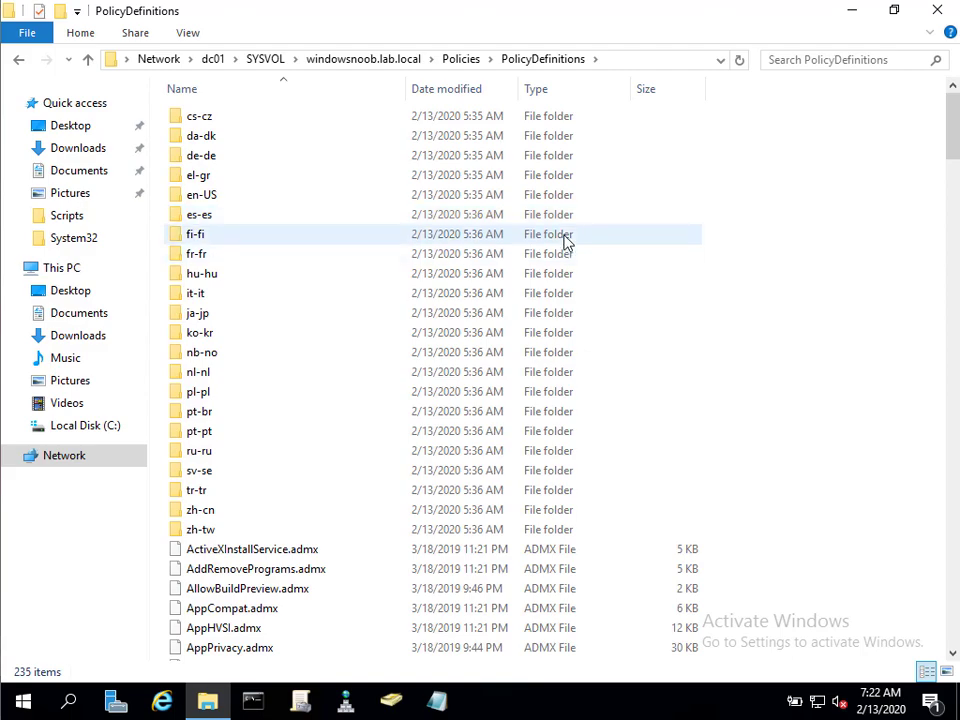
{"action": "scroll", "coordinate": [578, 282], "scroll_direction": "down", "scroll_amount": 20}
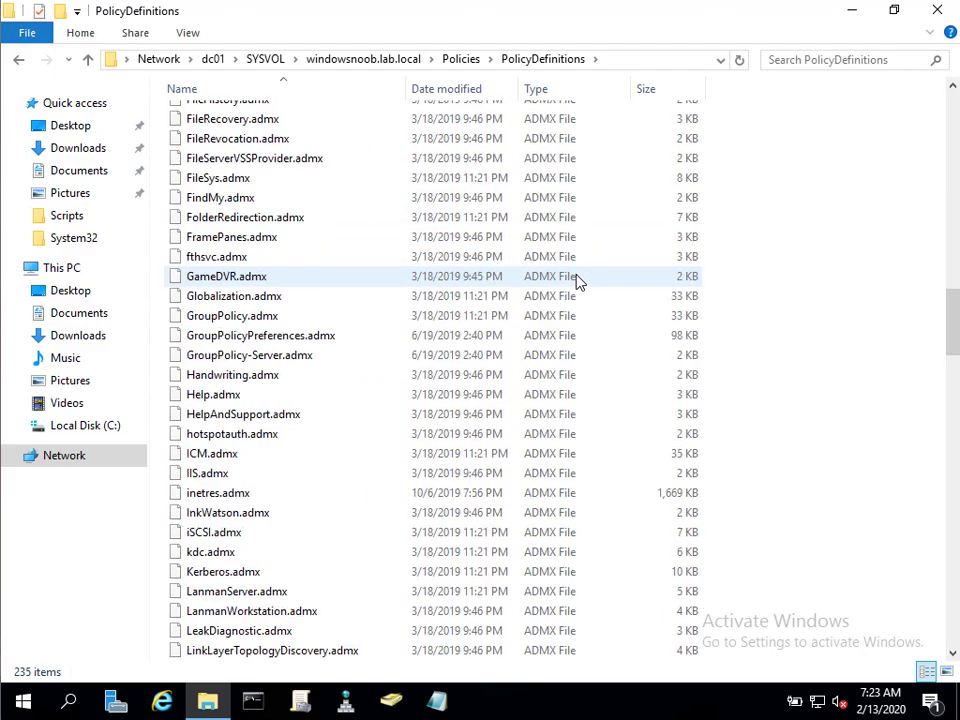
{"action": "scroll", "coordinate": [578, 282], "scroll_direction": "up", "scroll_amount": 20}
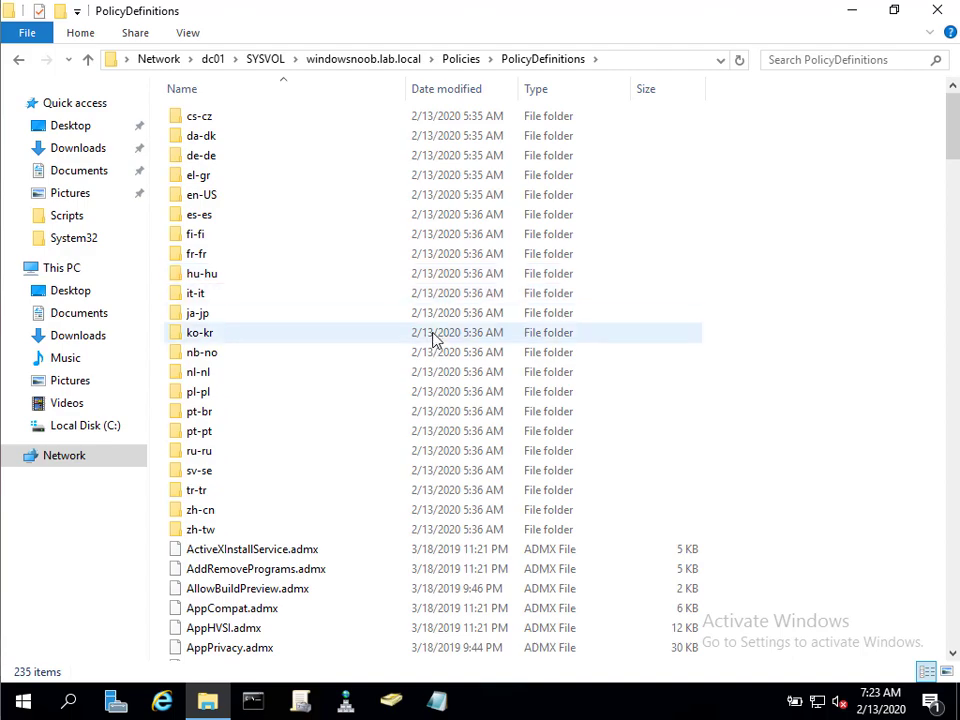
{"action": "scroll", "coordinate": [433, 336], "scroll_direction": "down", "scroll_amount": 20}
{"action": "scroll", "coordinate": [437, 346], "scroll_direction": "down", "scroll_amount": 20}
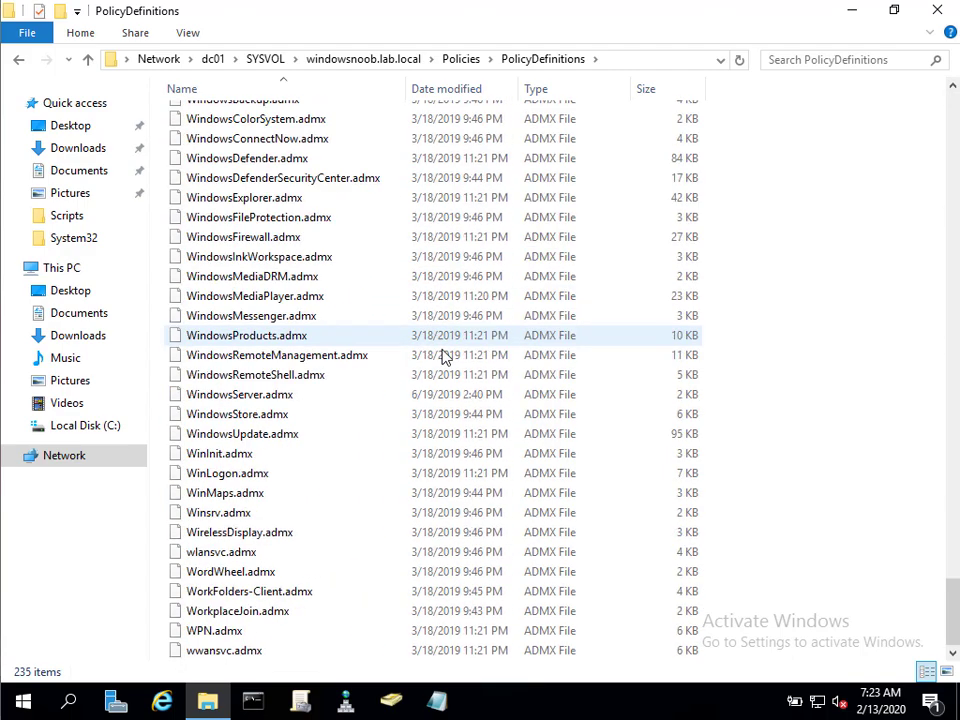
{"action": "scroll", "coordinate": [441, 339], "scroll_direction": "up", "scroll_amount": 13}
{"action": "scroll", "coordinate": [480, 370], "scroll_direction": "up", "scroll_amount": 20}
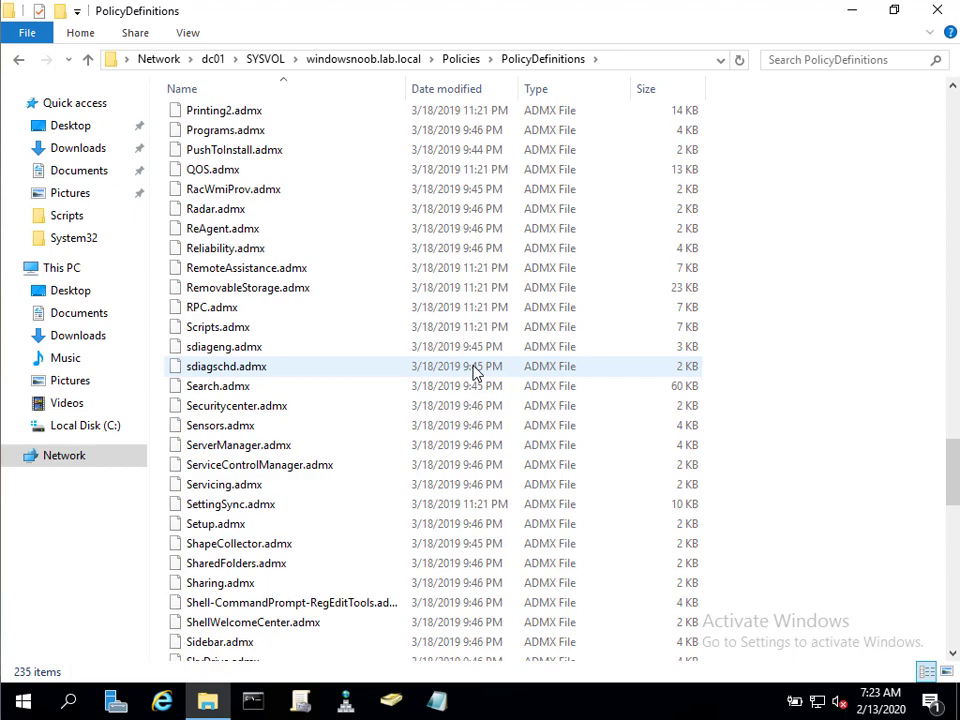
{"action": "scroll", "coordinate": [490, 370], "scroll_direction": "down", "scroll_amount": 3}
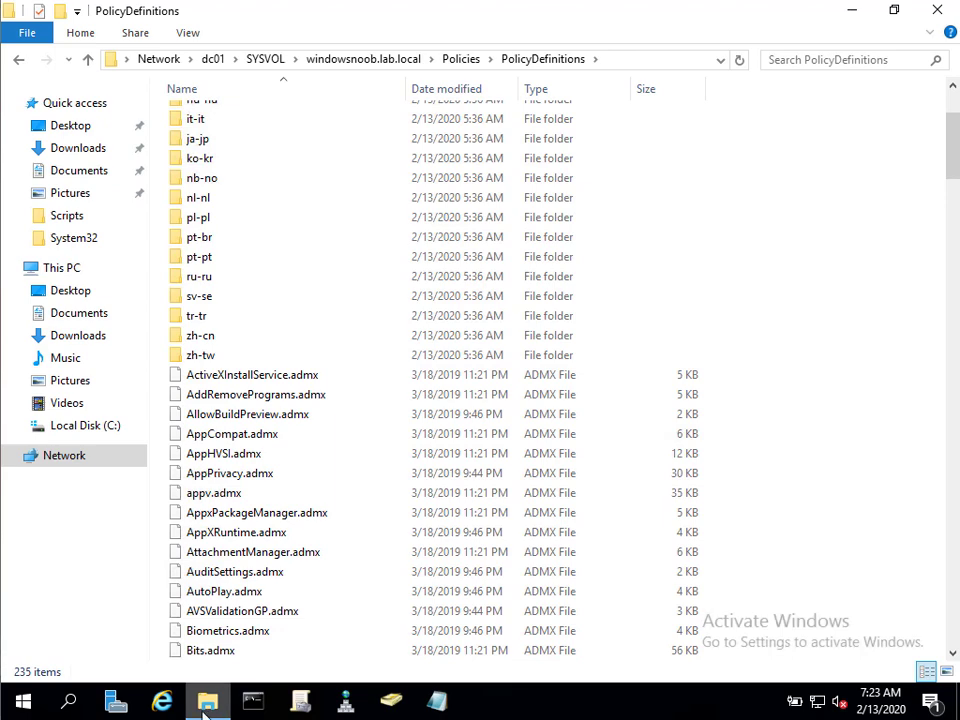
Edit the Store Bitlocker Keys in AD GPO in a maximized Group Policy Management Editor.
{"action": "left_click", "coordinate": [303, 703]}
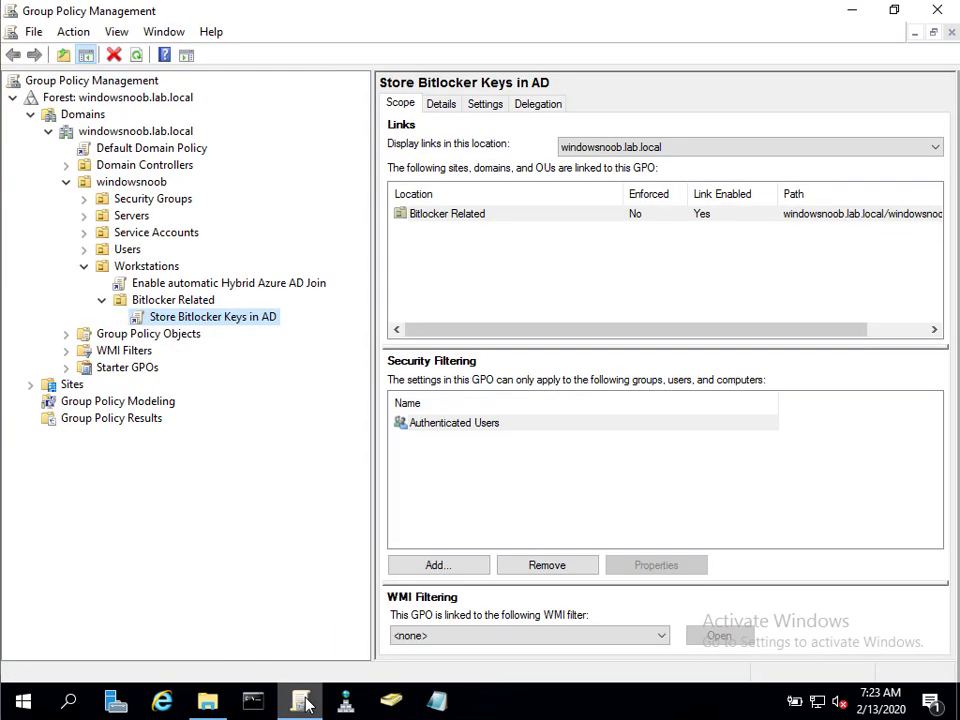
{"action": "right_click", "coordinate": [247, 320]}
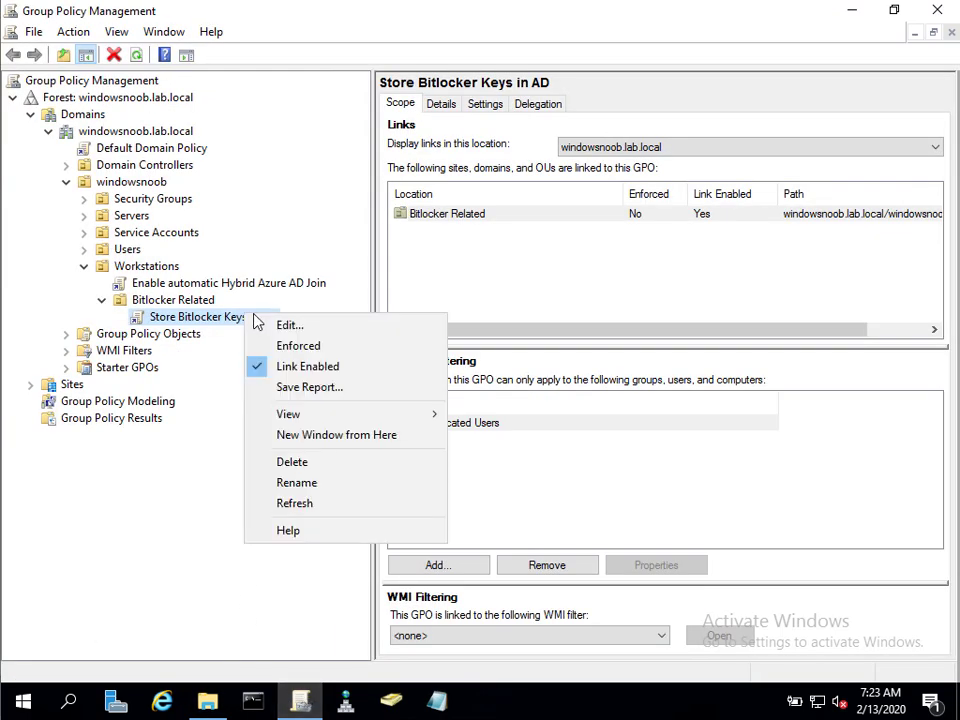
{"action": "left_click", "coordinate": [279, 326]}
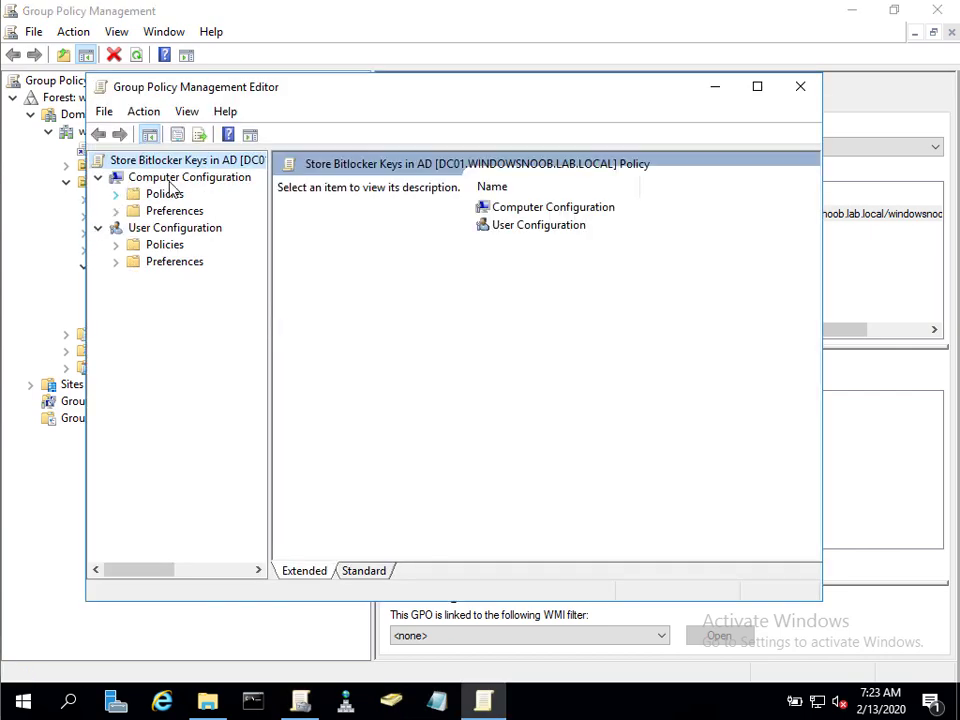
{"action": "double_click", "coordinate": [385, 90]}
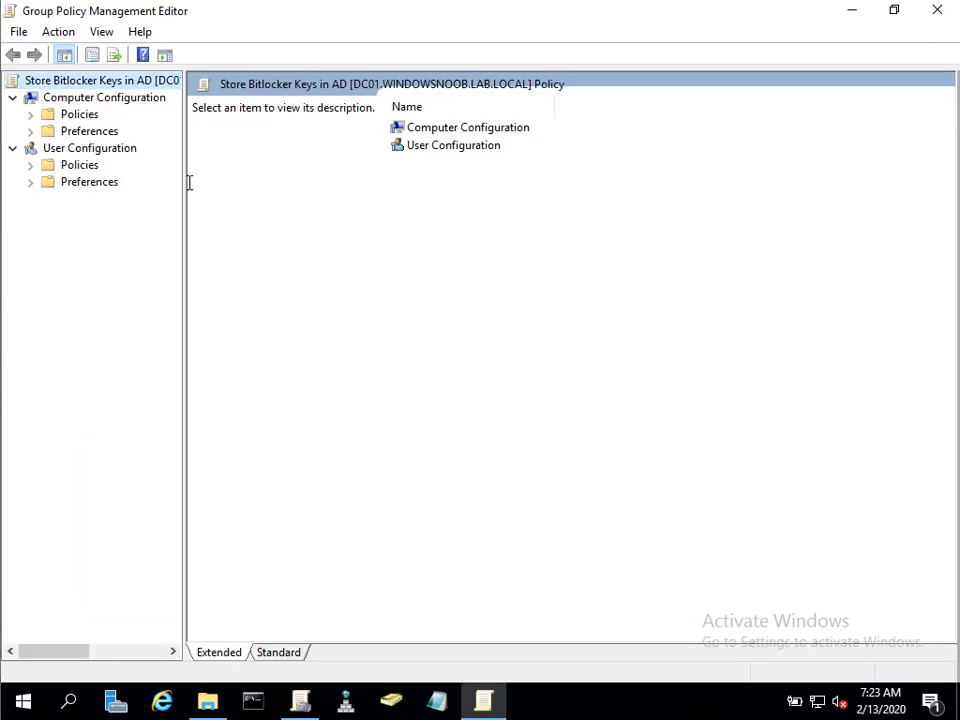
Expand Computer Configuration Policies > Administrative Templates > Windows Components in the widened tree pane.
{"action": "left_click_drag", "start_coordinate": [184, 183], "coordinate": [292, 179]}
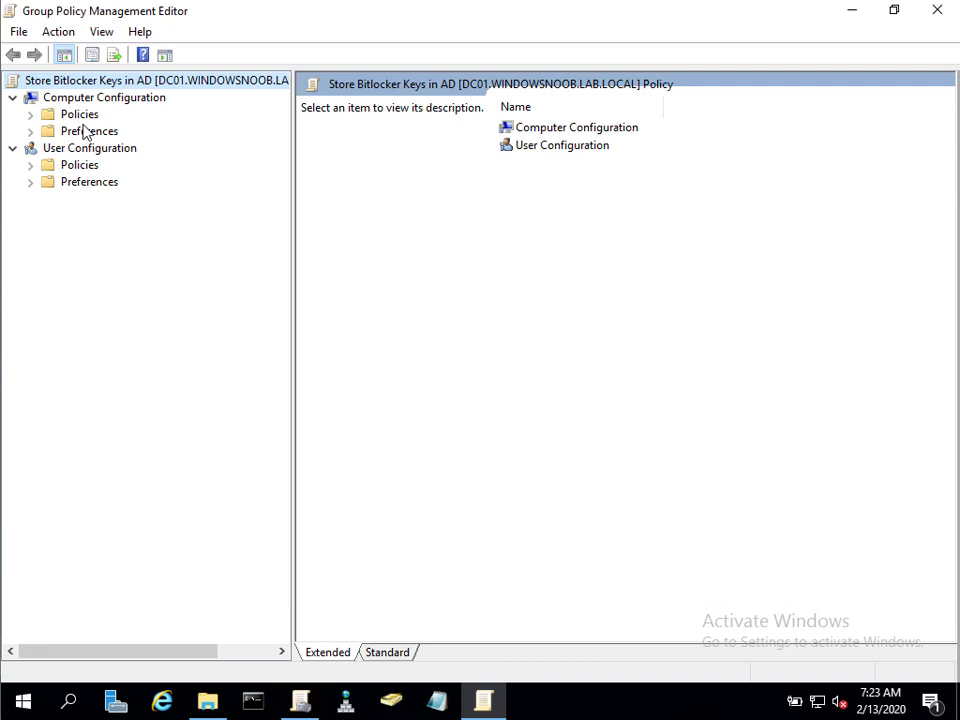
{"action": "double_click", "coordinate": [80, 115]}
{"action": "left_click", "coordinate": [120, 165]}
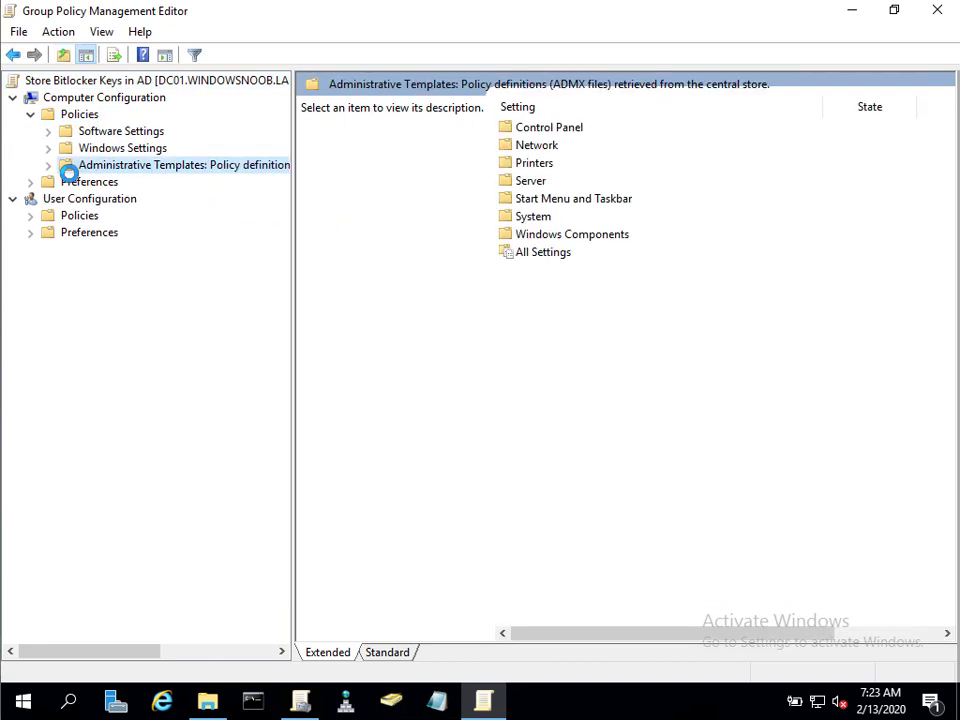
{"action": "left_click", "coordinate": [48, 165]}
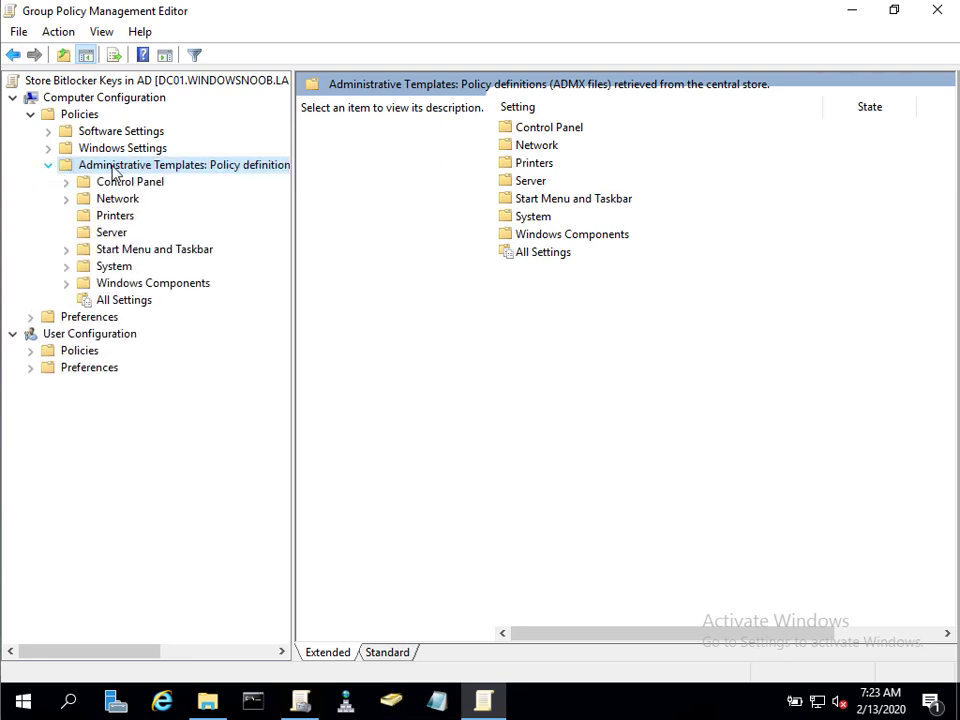
{"action": "double_click", "coordinate": [140, 283]}
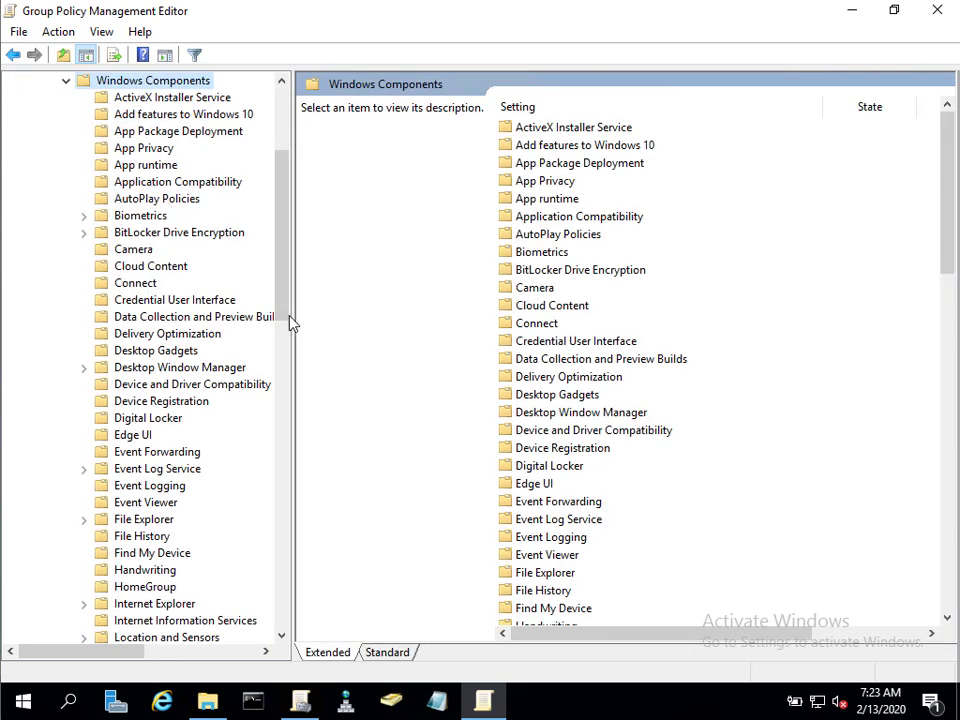
{"action": "left_click_drag", "start_coordinate": [296, 315], "coordinate": [370, 367]}
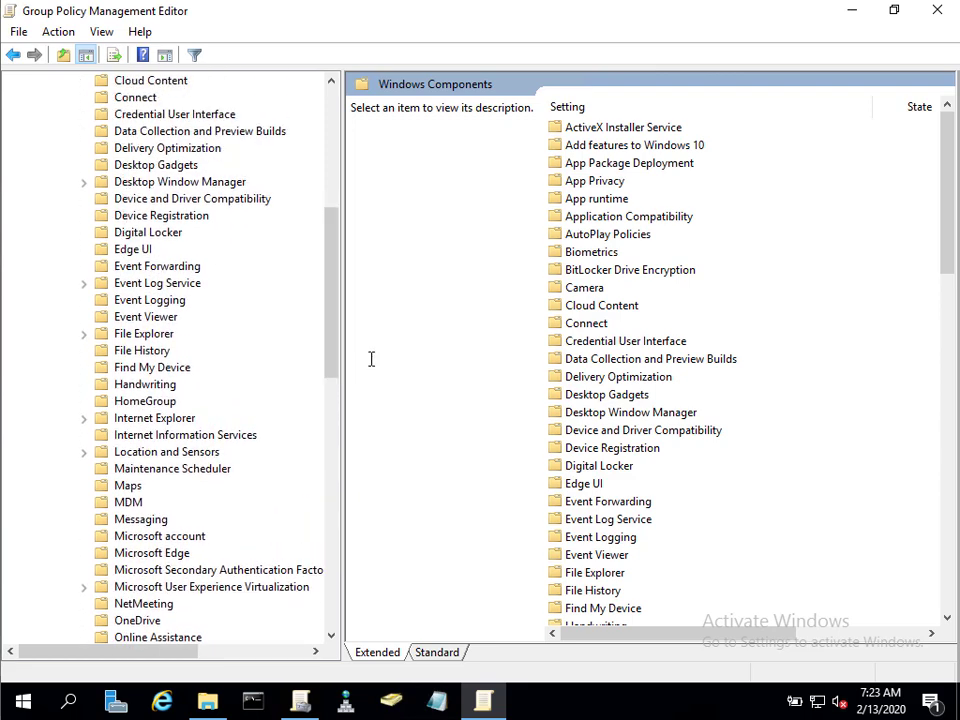
Download MDOP_AMDX_Templates.cab from Microsoft download id 55531 in Internet Explorer and show it in Downloads.
{"action": "left_click", "coordinate": [163, 703]}
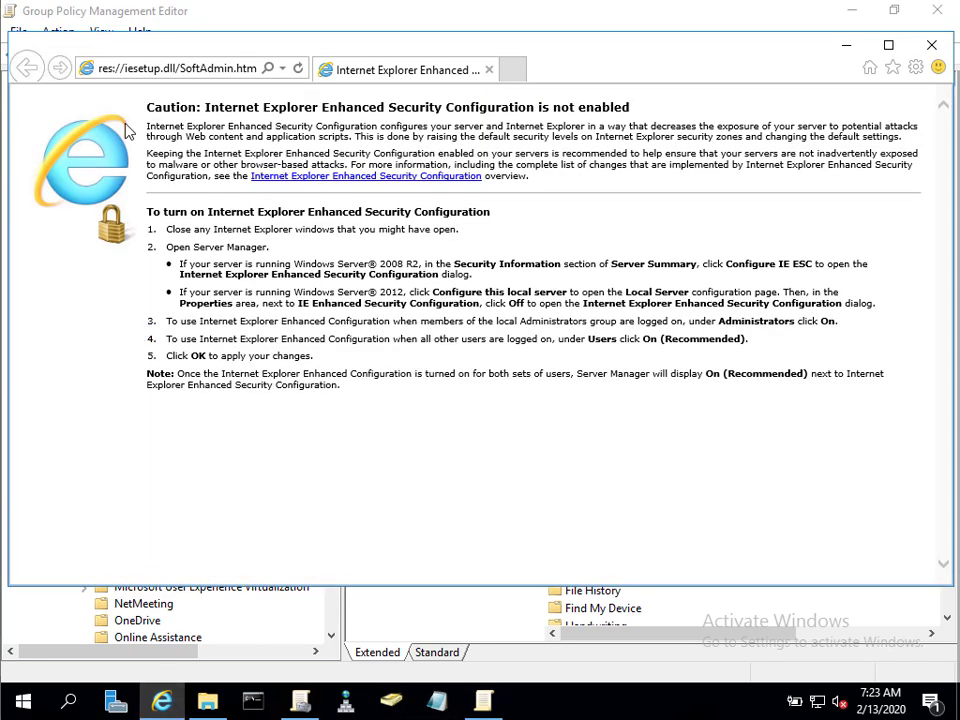
{"action": "double_click", "coordinate": [251, 50]}
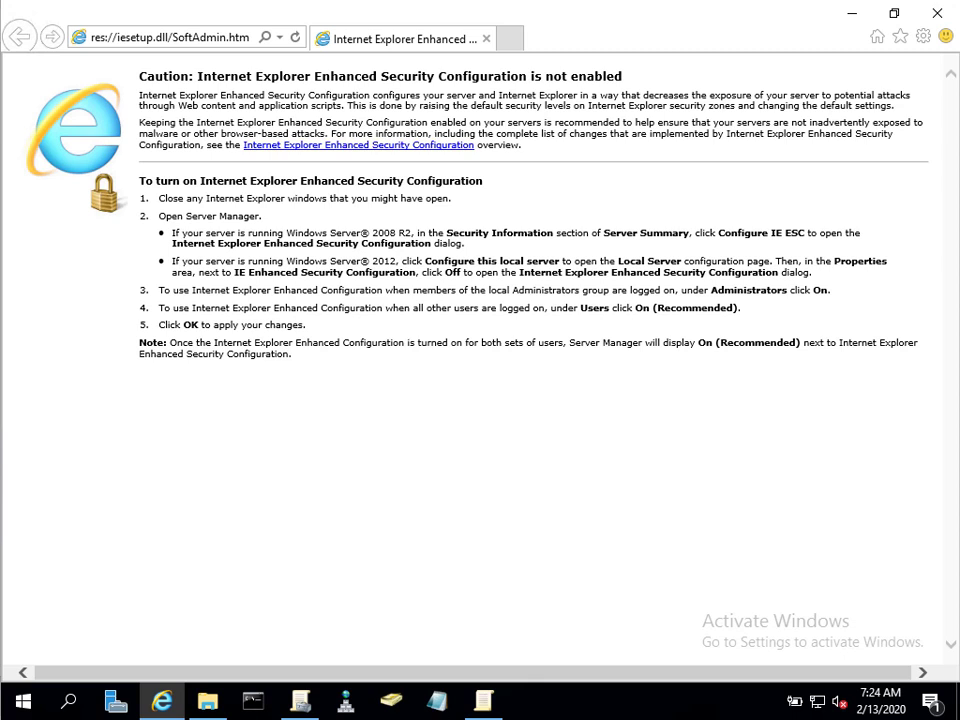
{"action": "left_click", "coordinate": [203, 36]}
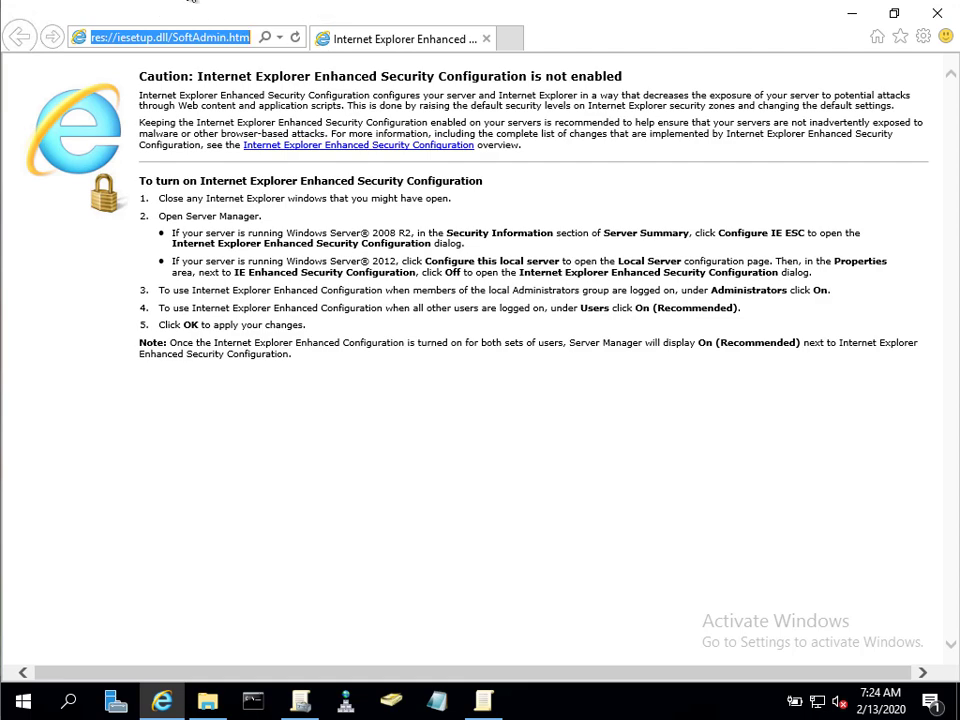
{"action": "type", "text": "https://www.microsoft.com/en-us/download/confirm"}
{"action": "type", "text": "ation.aspx?id=55531"}
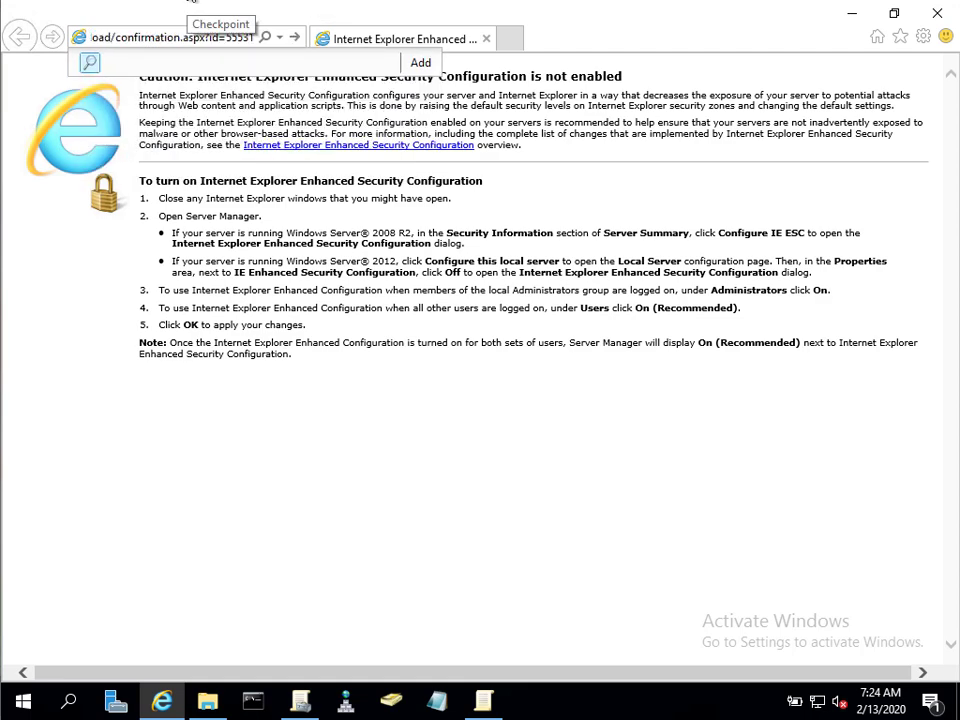
{"action": "key", "text": "Return"}
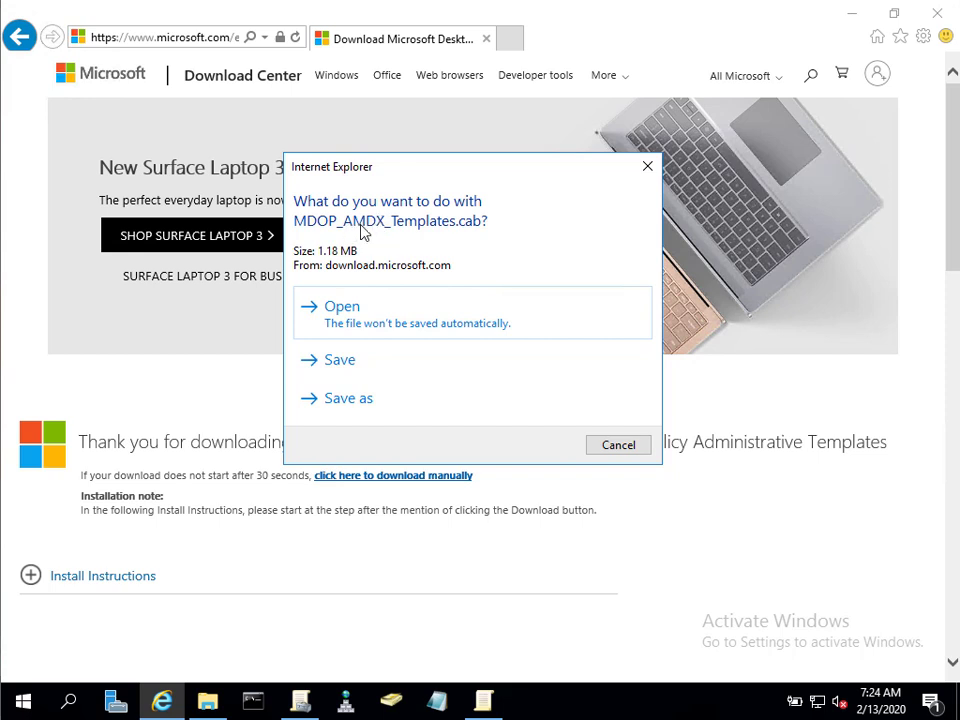
{"action": "left_click", "coordinate": [360, 366]}
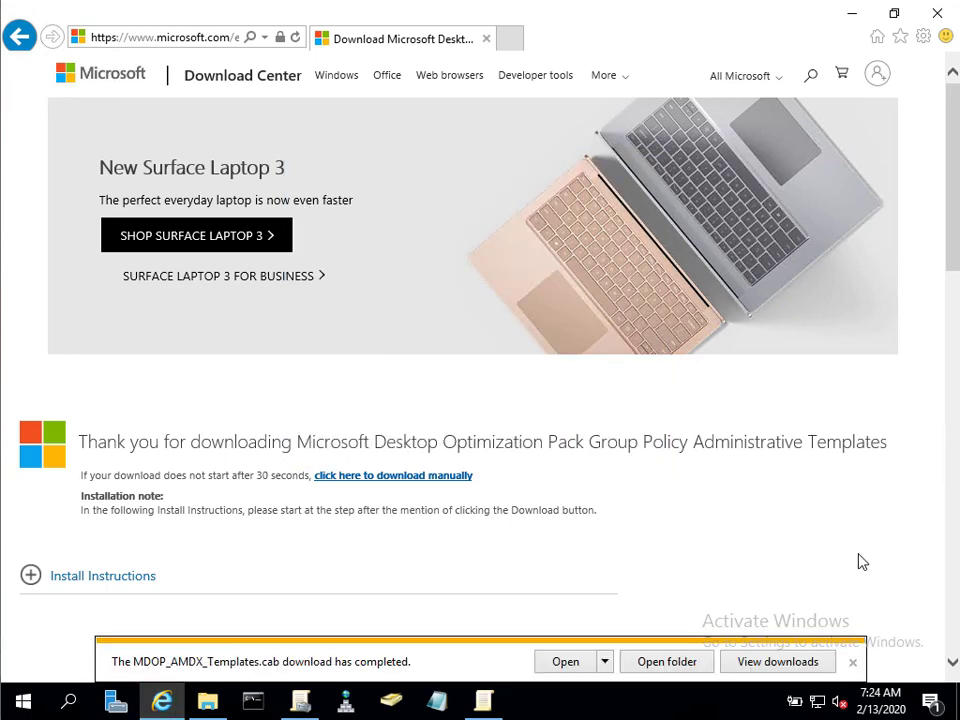
{"action": "left_click", "coordinate": [680, 665]}
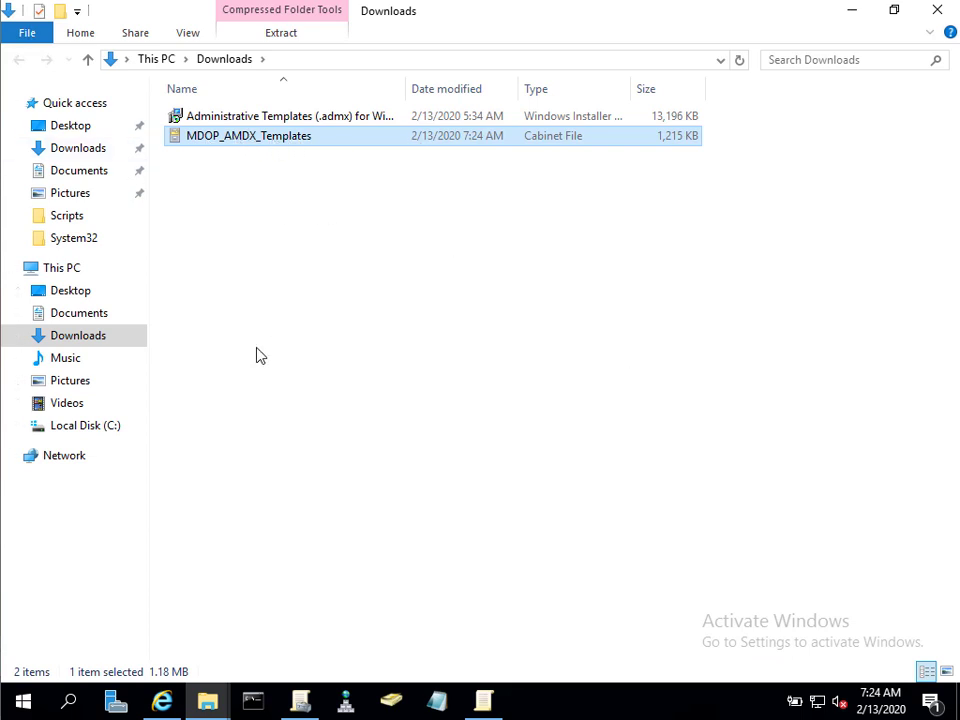
Create the folder C:\setup\extracted from the administrator command prompt.
{"action": "left_click", "coordinate": [253, 703]}
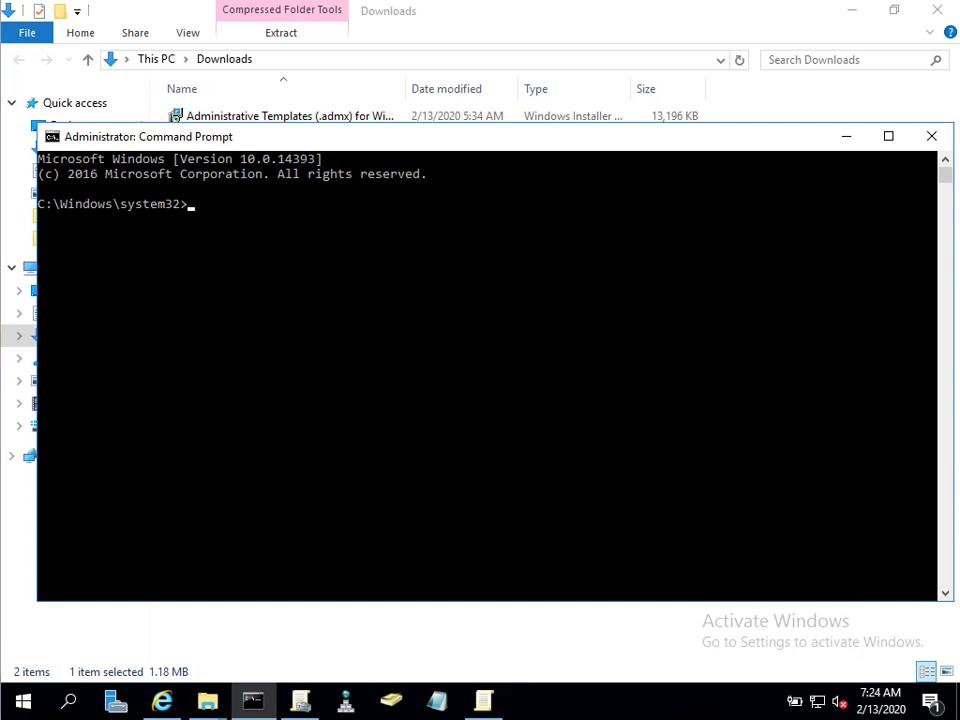
{"action": "left_click", "coordinate": [225, 291]}
{"action": "right_click", "coordinate": [268, 381]}
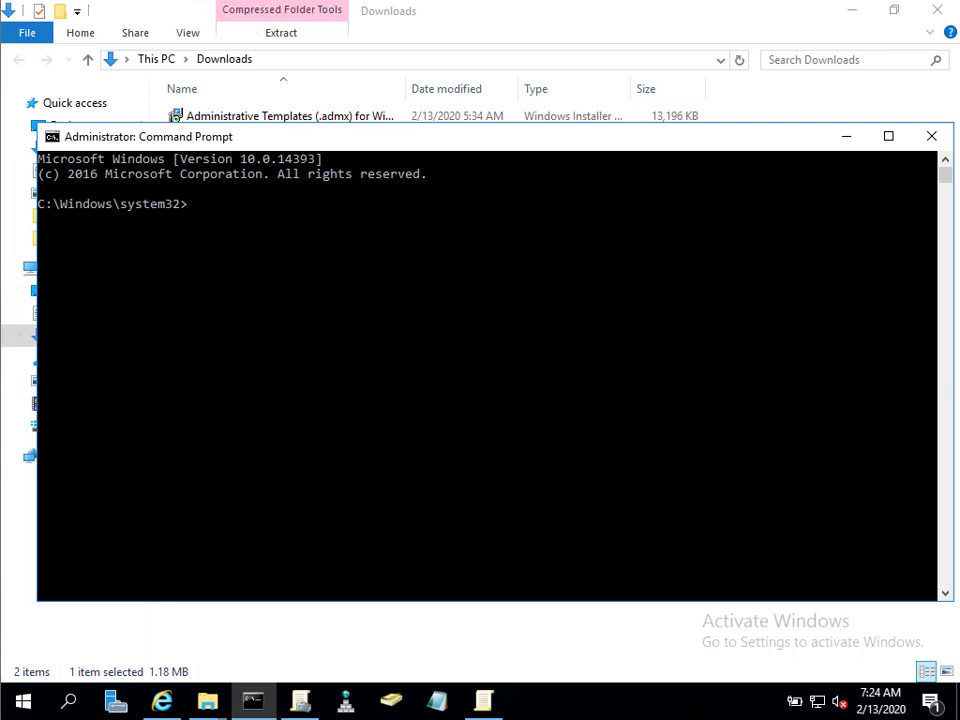
{"action": "type", "text": "Mkdir c:\\setup\\extracted"}
{"action": "key", "text": "Return"}
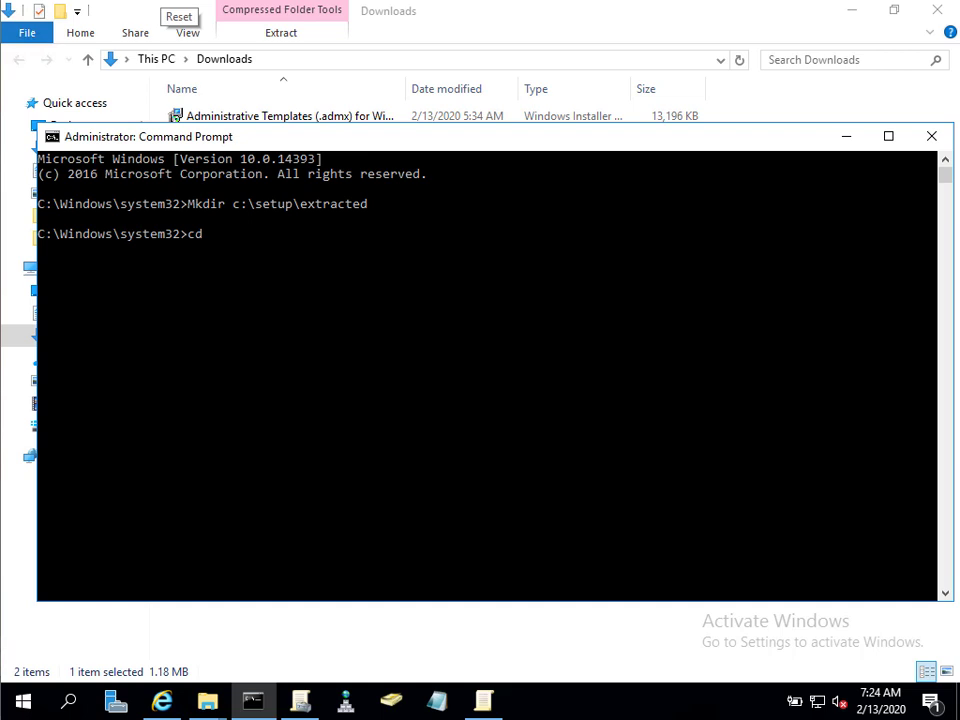
Change into C:\setup and list its contents.
{"action": "type", "text": "cd \\"}
{"action": "key", "text": "Return"}
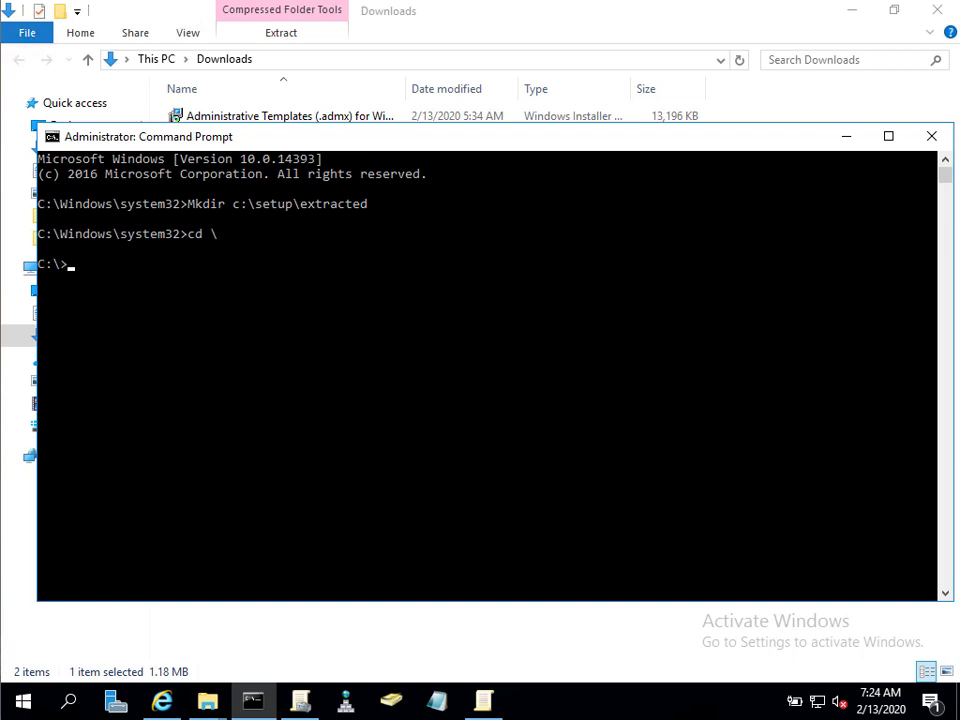
{"action": "type", "text": "cd s"}
{"action": "key", "text": "Tab"}
{"action": "key", "text": "Return"}
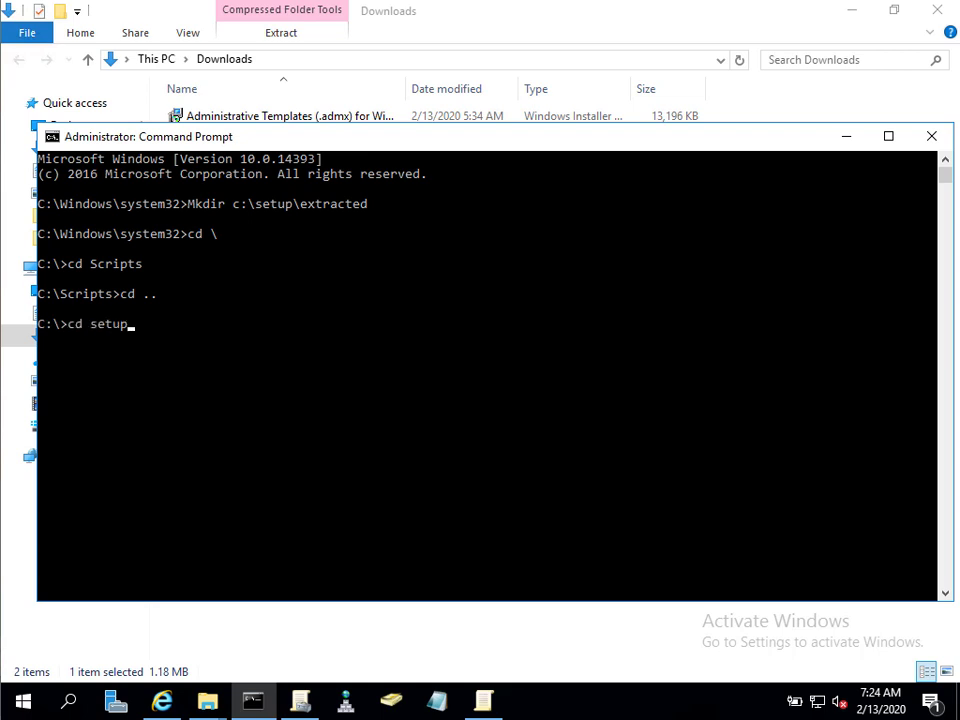
{"action": "key", "text": "Return"}
{"action": "type", "text": "dir"}
{"action": "key", "text": "Return"}
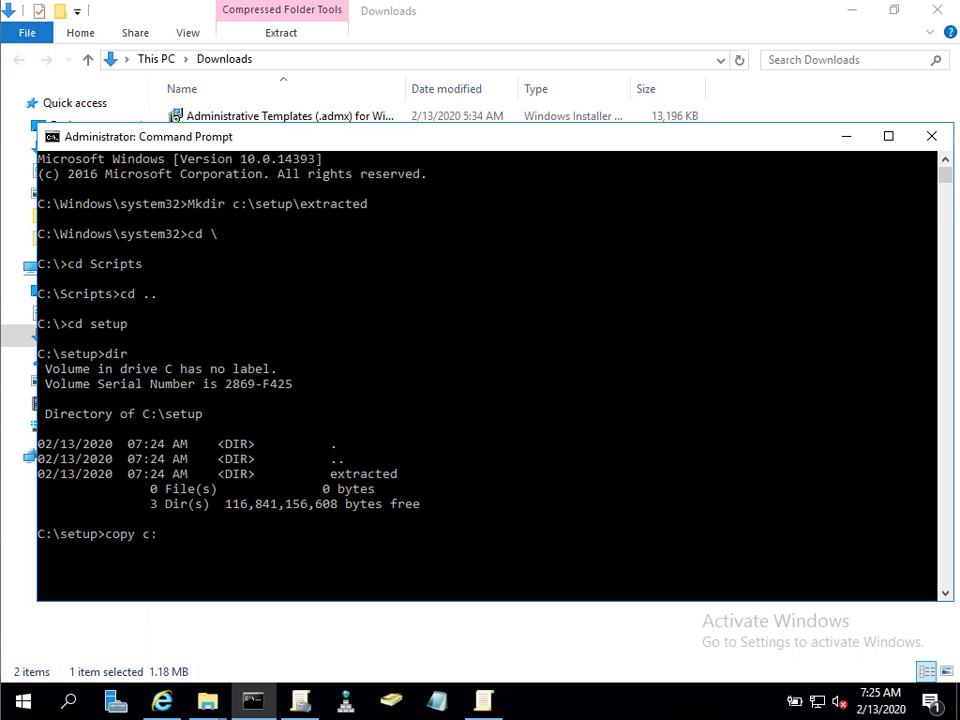
Copy MDOP_AMDX_Templates.cab from Downloads into C:\setup, confirm with dir, and enter the expand command.
{"action": "type", "text": "copy c:\\Users\\Administrator"}
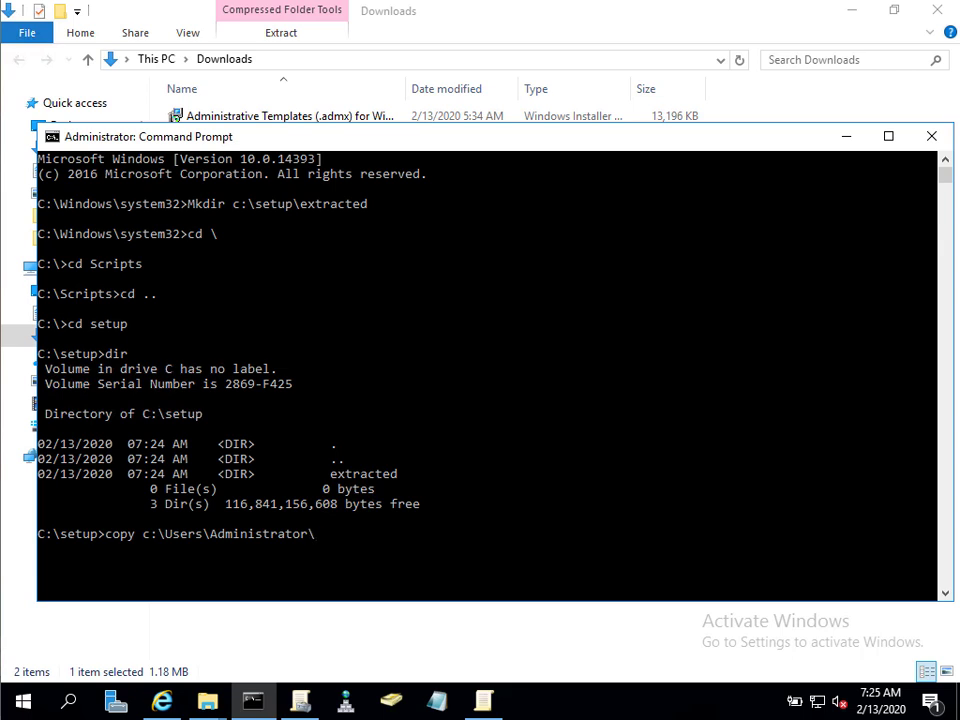
{"action": "type", "text": "\\dow"}
{"action": "key", "text": "Tab"}
{"action": "type", "text": "\\"}
{"action": "key", "text": "Tab"}
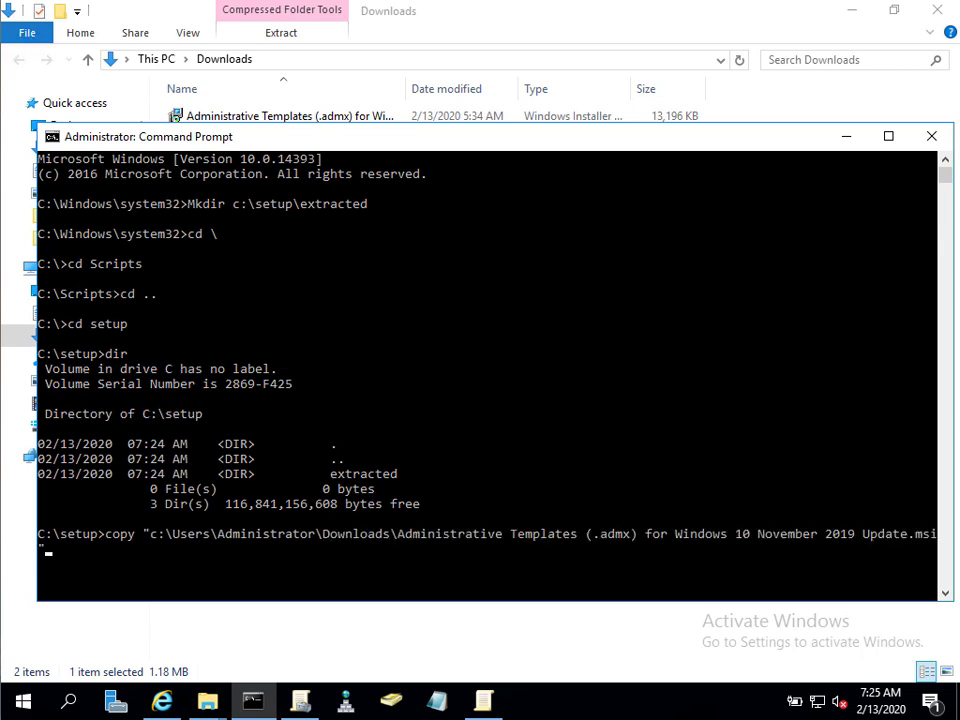
{"action": "key", "text": "Tab"}
{"action": "key", "text": "Tab"}
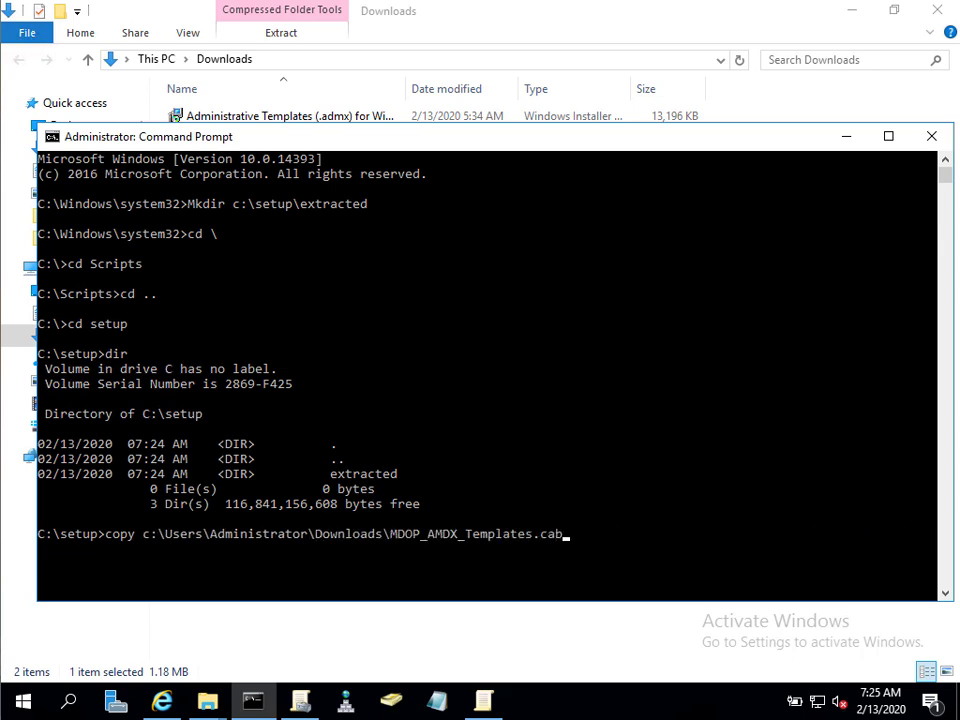
{"action": "type", "text": "."}
{"action": "key", "text": "Return"}
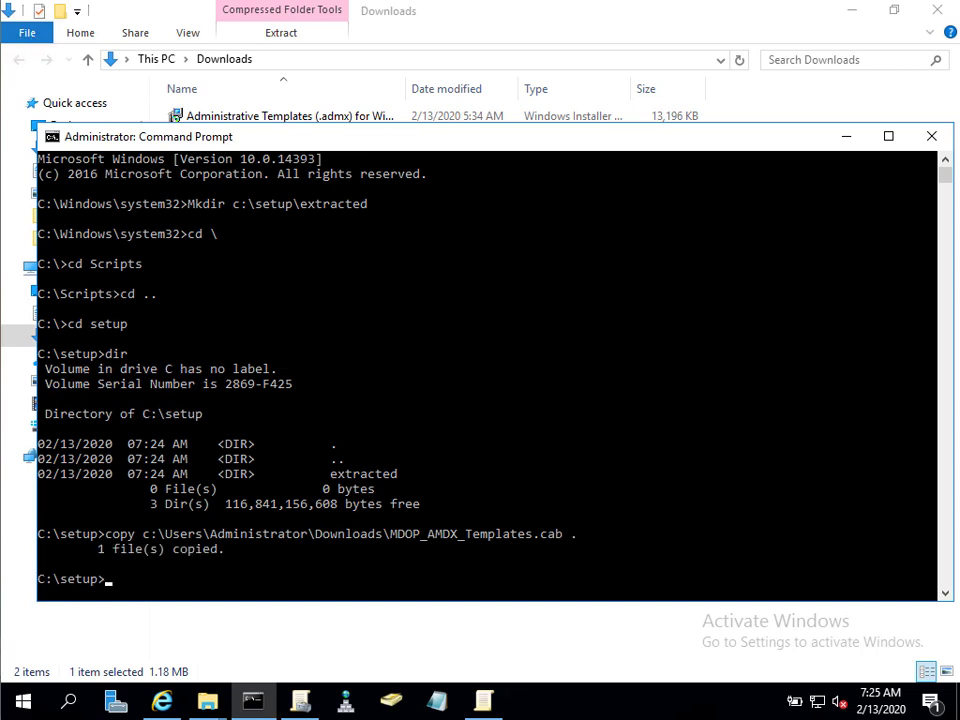
{"action": "type", "text": "dir"}
{"action": "key", "text": "Return"}
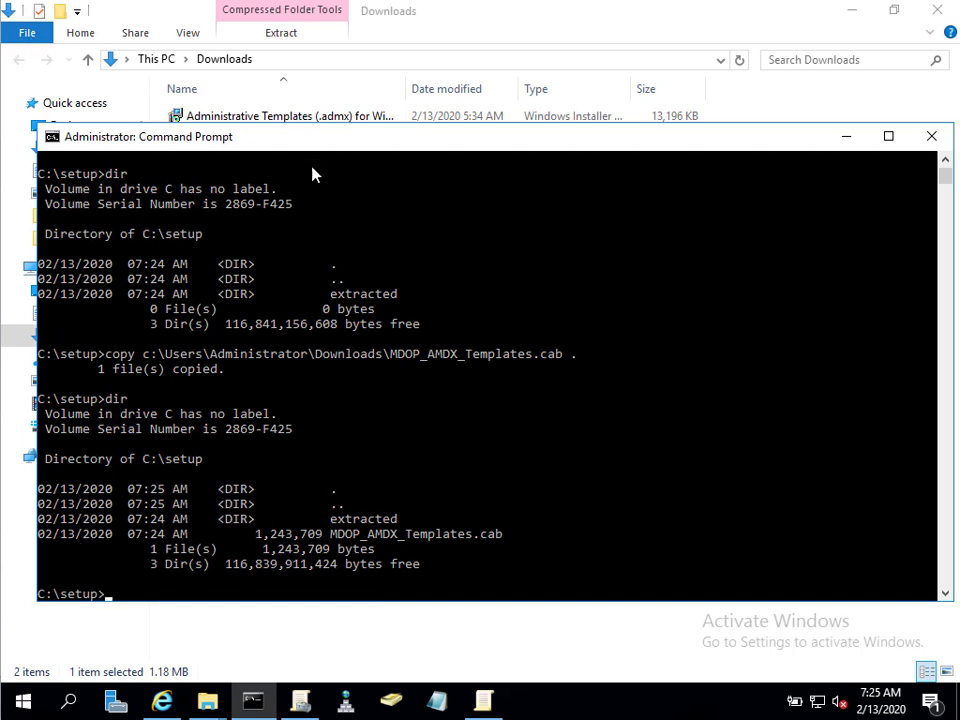
{"action": "mouse_move", "coordinate": [197, 4]}
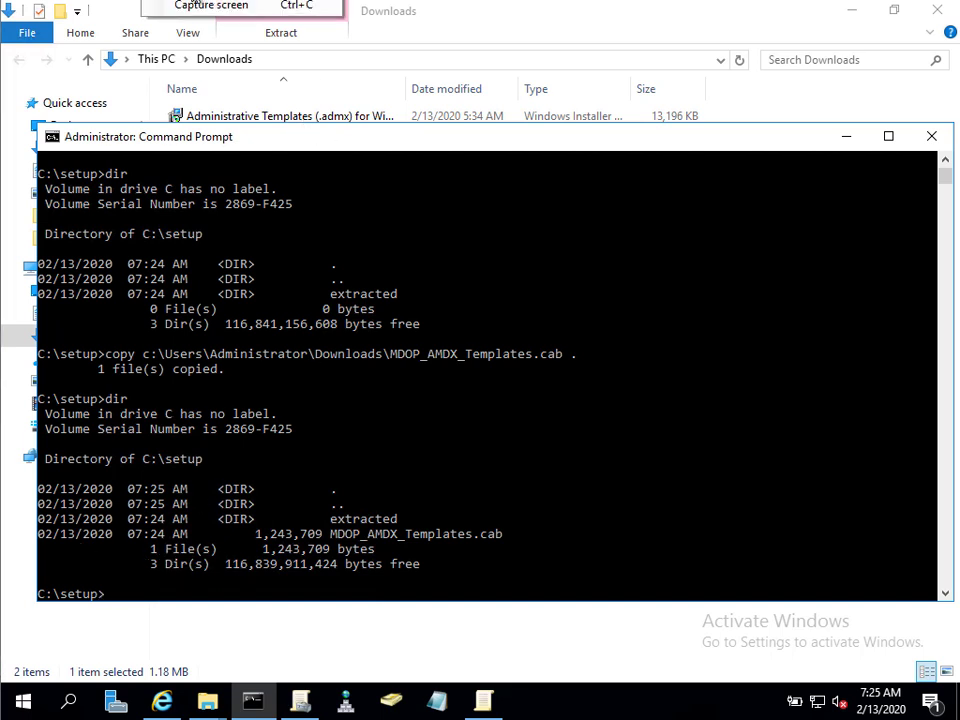
{"action": "type", "text": "expand  C:\\Setup\\MDOP_AMDX_Templates.cab -F:* C:\\Setup\\Extrac"}
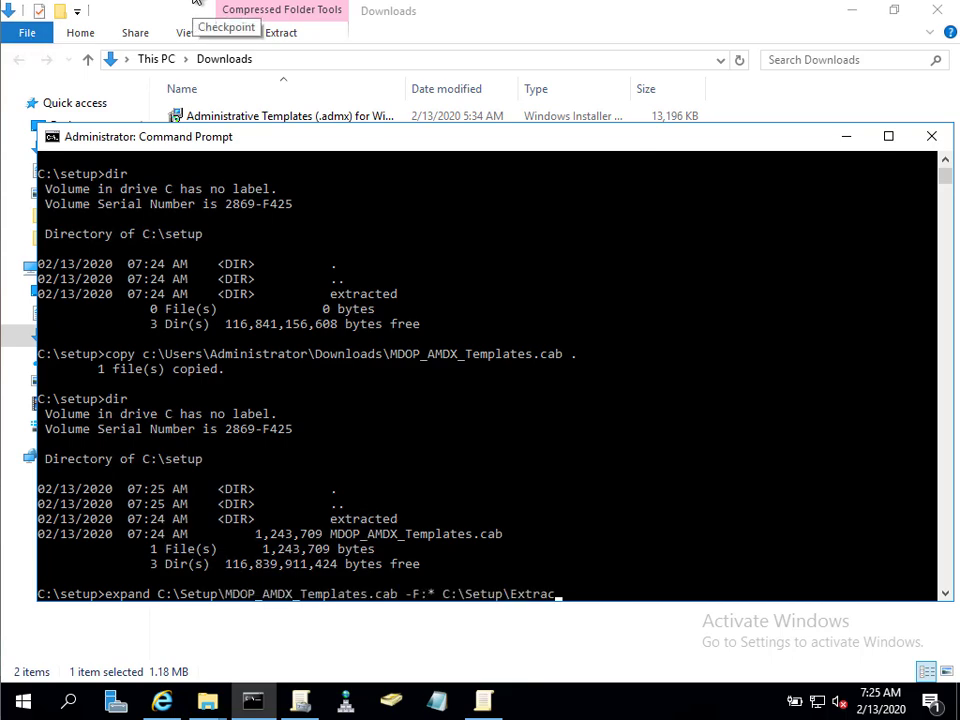
{"action": "type", "text": "ted"}
Expand all 242 cab files into C:\Setup\Extracted, then return to the PolicyDefinitions window.
{"action": "key", "text": "Return"}
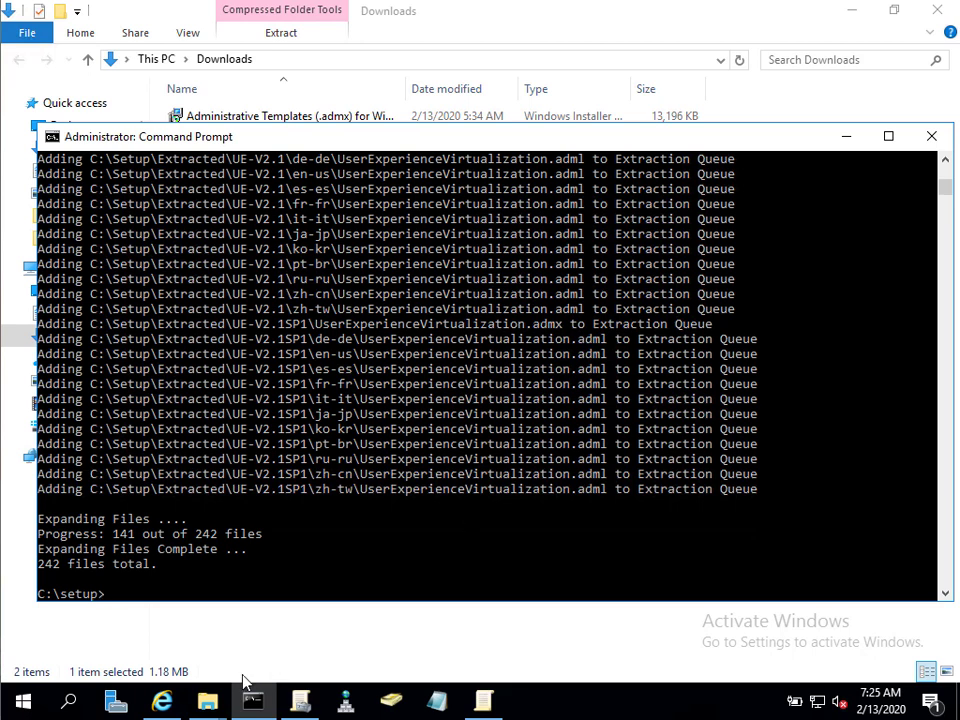
{"action": "left_click", "coordinate": [210, 703]}
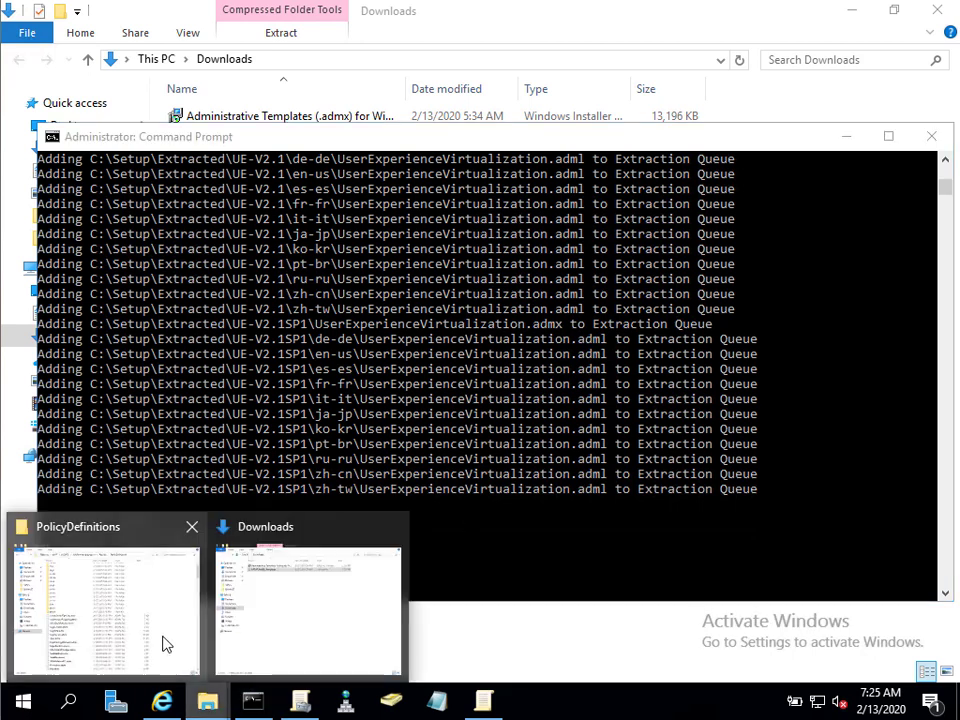
{"action": "left_click", "coordinate": [161, 639]}
Browse to C:\setup\extracted\MBAM2.5SP1 and peek at the .adml files in its en-us folder.
{"action": "mouse_move", "coordinate": [210, 703]}
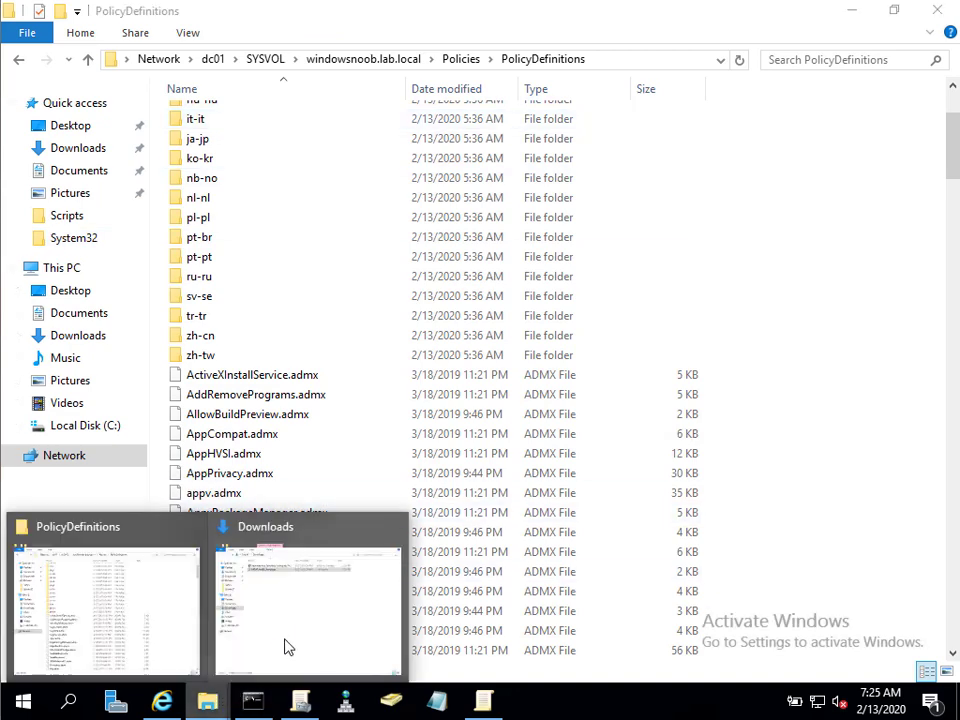
{"action": "left_click", "coordinate": [290, 640]}
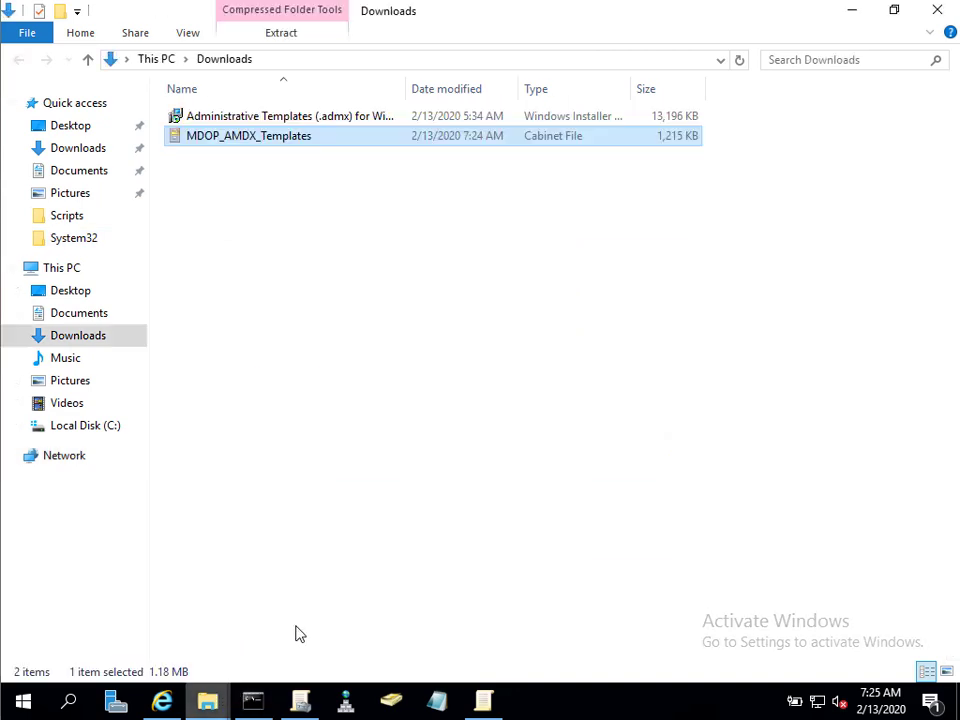
{"action": "left_click", "coordinate": [85, 428]}
{"action": "left_click", "coordinate": [215, 238]}
{"action": "double_click", "coordinate": [215, 238]}
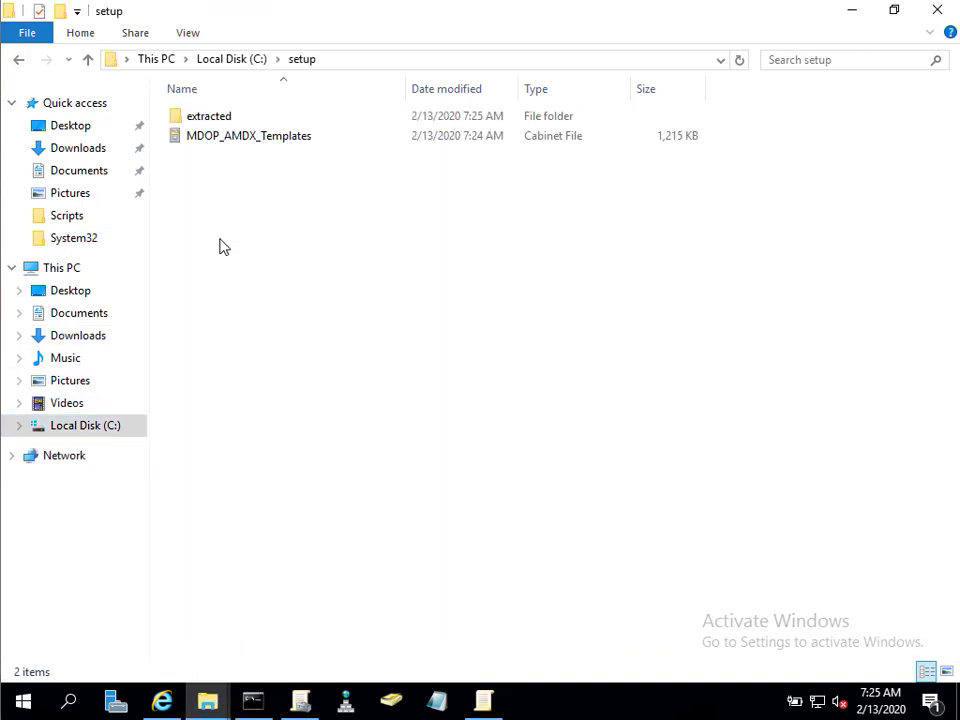
{"action": "double_click", "coordinate": [228, 122]}
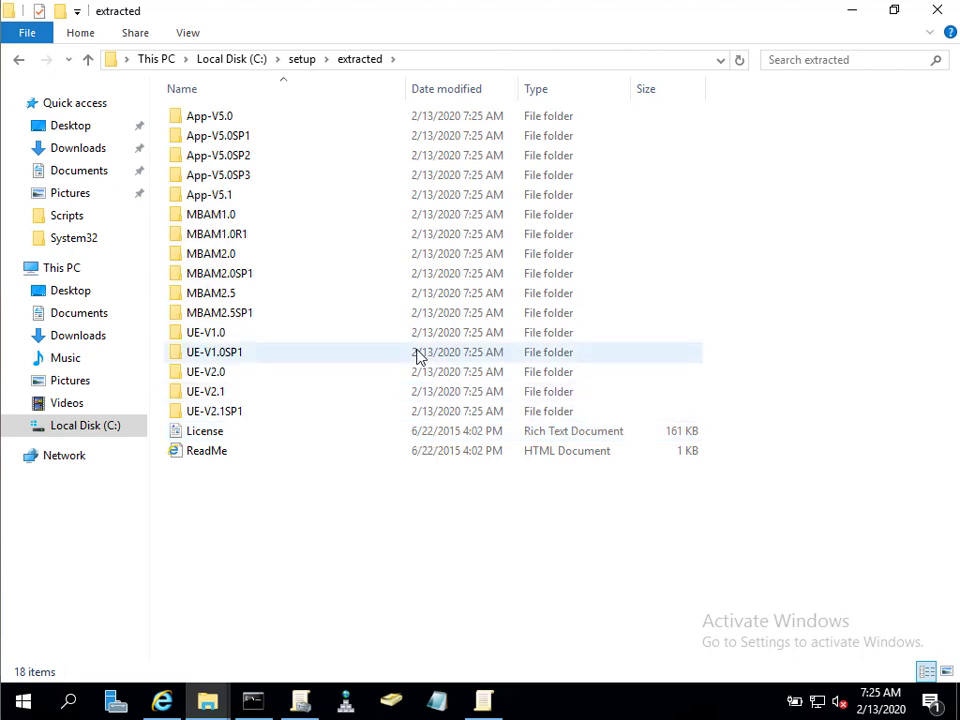
{"action": "left_click", "coordinate": [318, 318]}
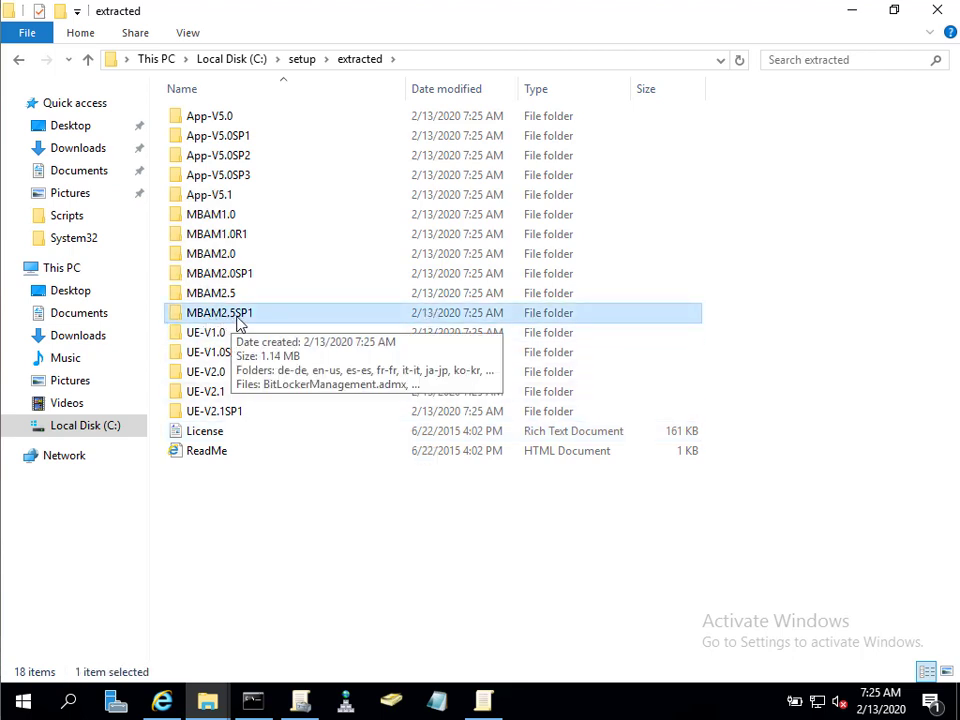
{"action": "key", "text": "F5"}
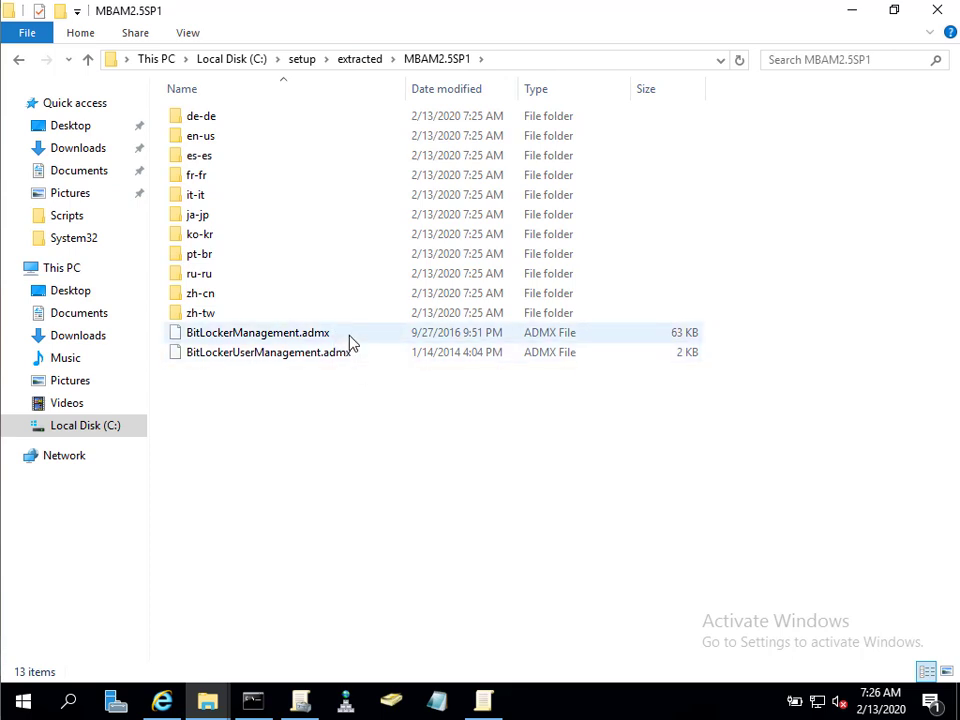
{"action": "double_click", "coordinate": [263, 143]}
{"action": "left_click", "coordinate": [263, 143]}
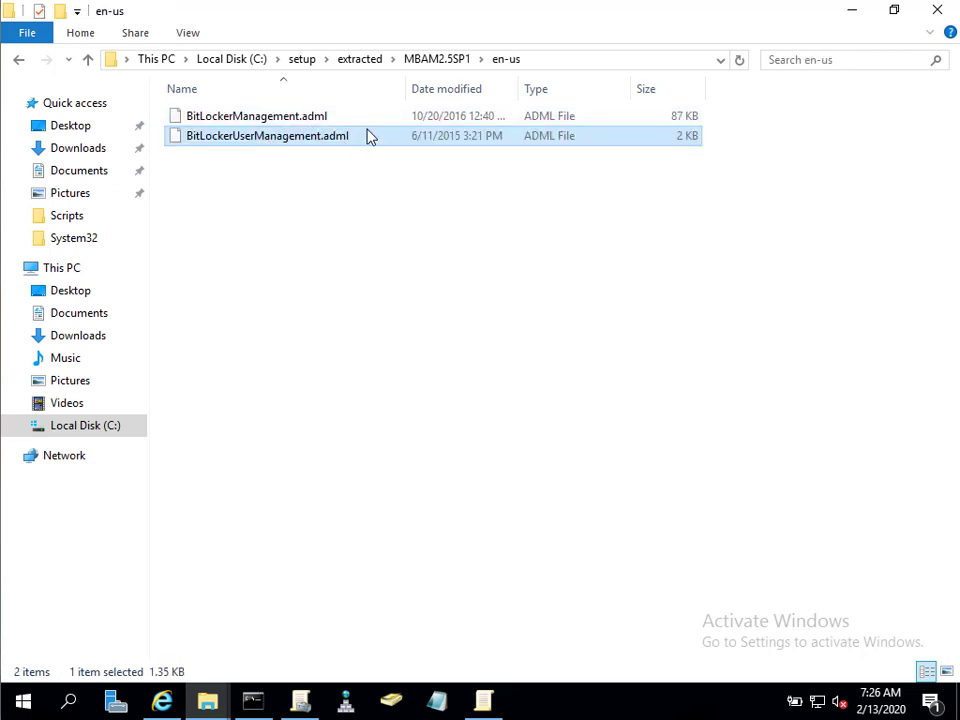
{"action": "left_click", "coordinate": [446, 62]}
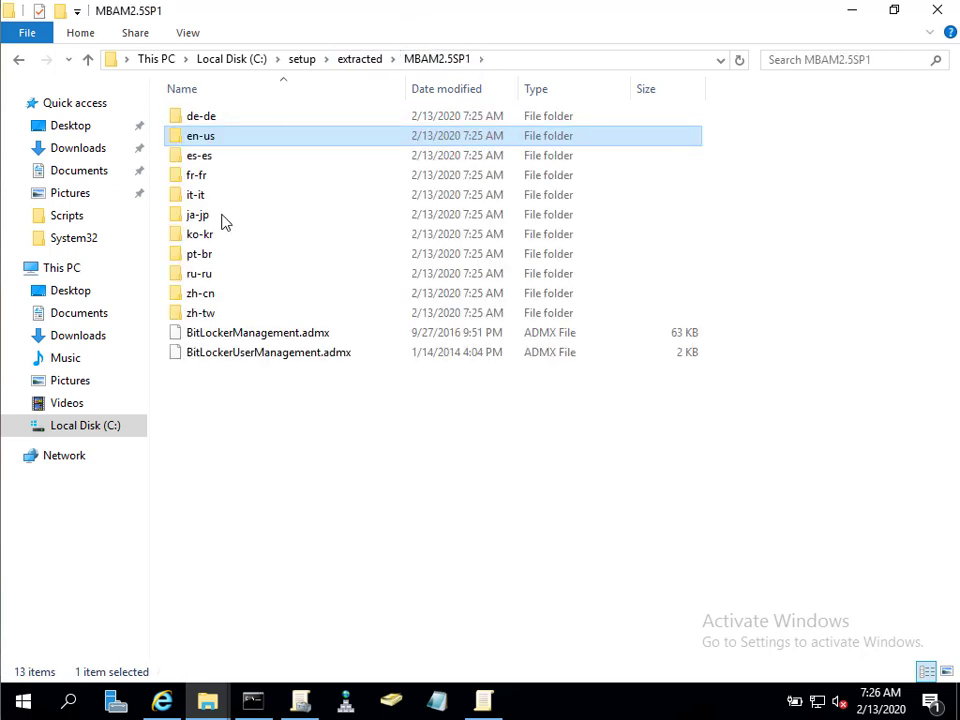
Place the windows side by side and copy all MBAM2.5SP1 items into PolicyDefinitions.
{"action": "left_click_drag", "start_coordinate": [433, 13], "coordinate": [2, 170]}
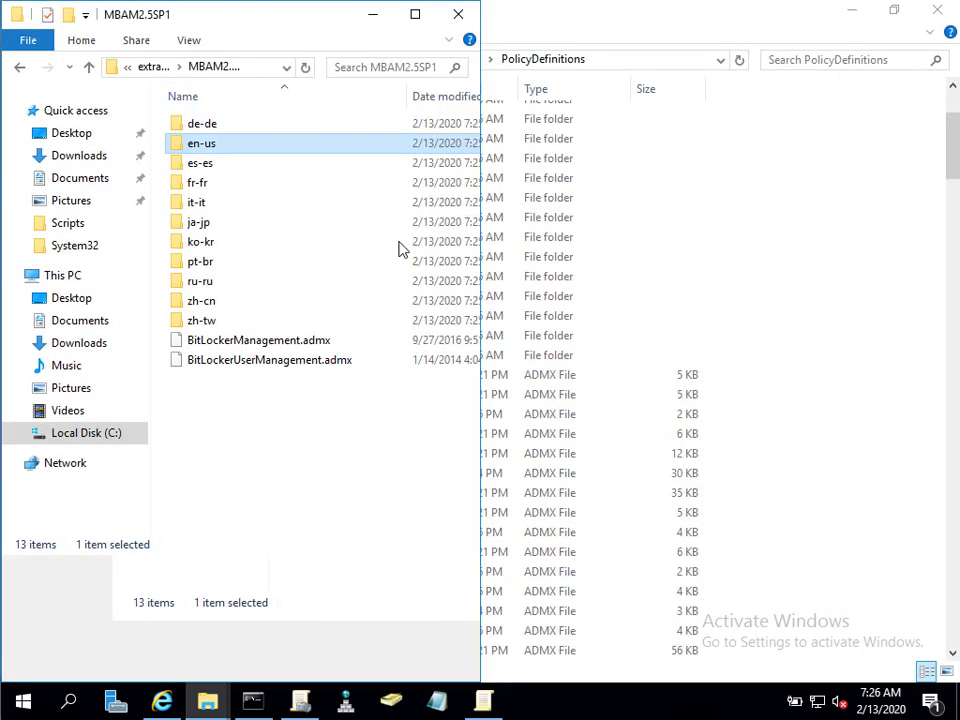
{"action": "left_click", "coordinate": [574, 206]}
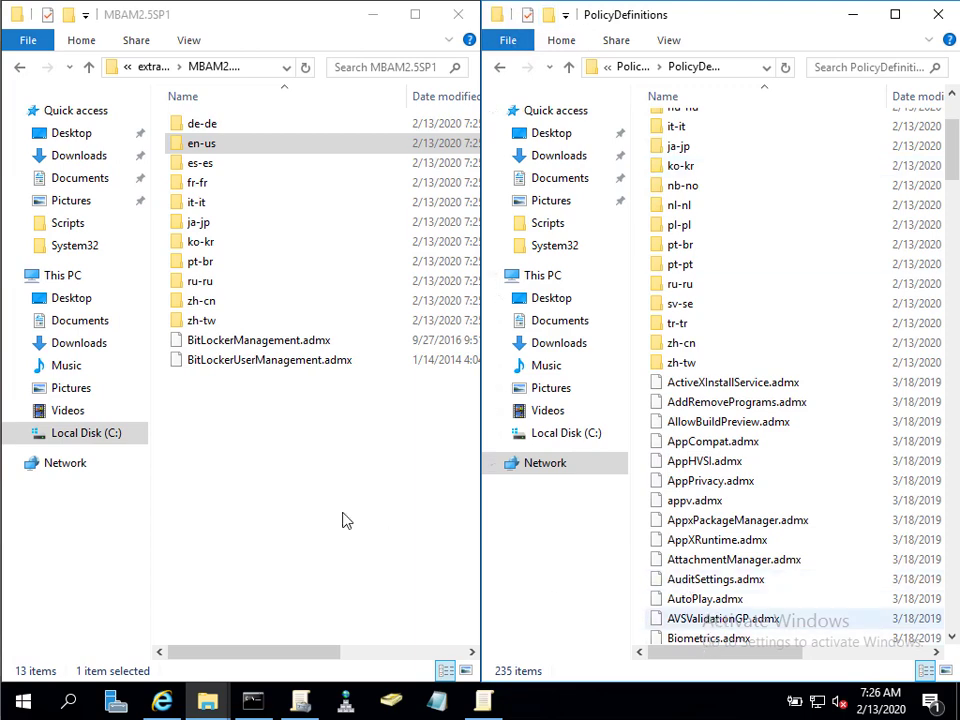
{"action": "left_click_drag", "start_coordinate": [407, 420], "coordinate": [157, 93]}
{"action": "right_click", "coordinate": [214, 167]}
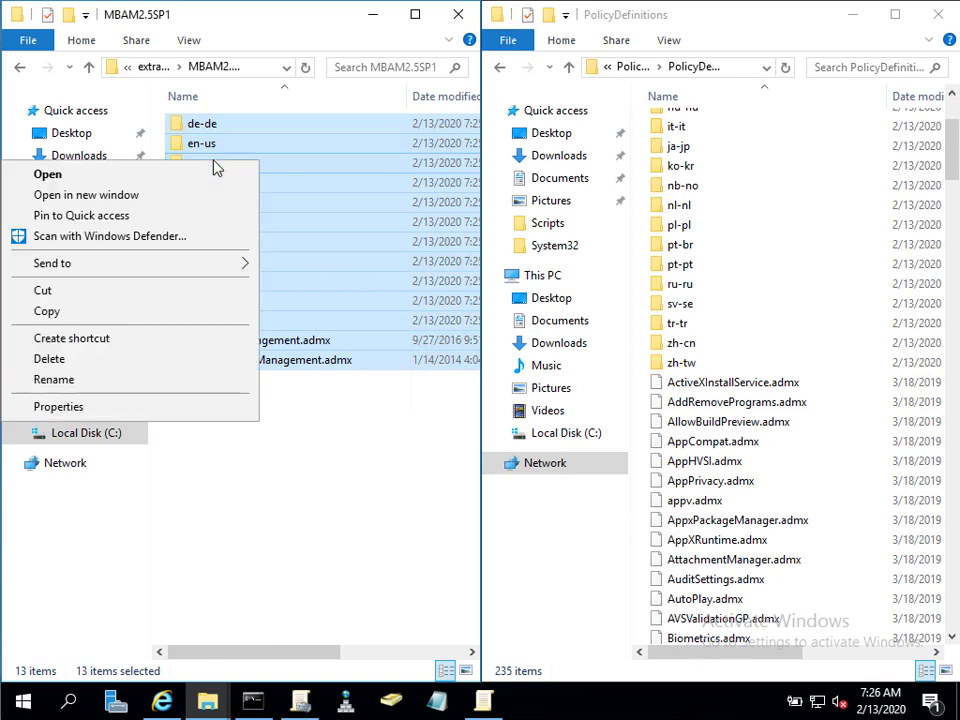
{"action": "left_click", "coordinate": [88, 318]}
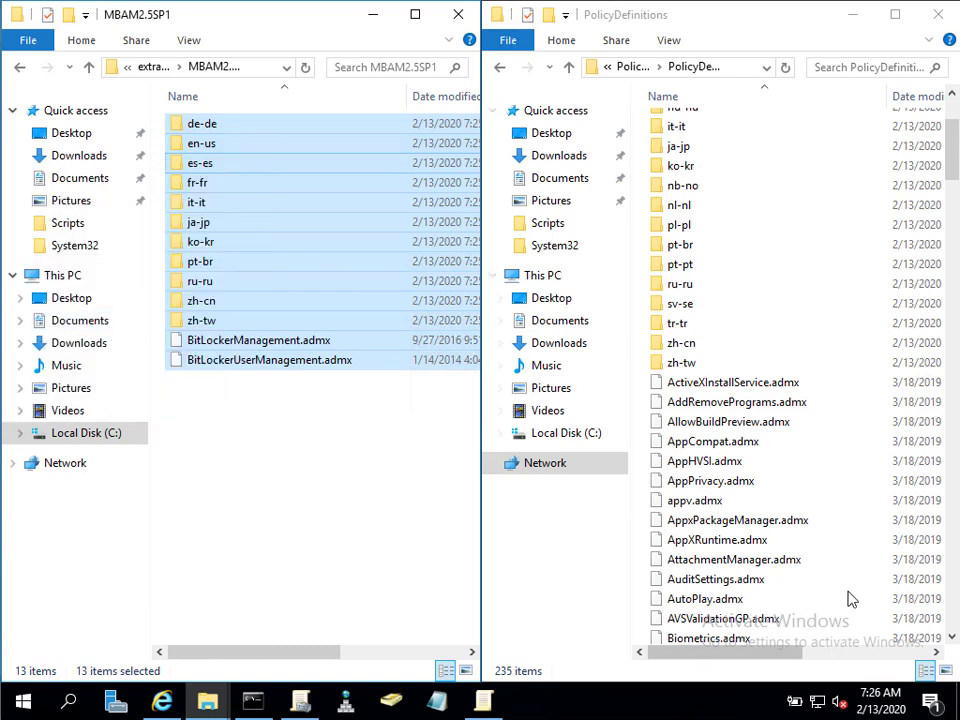
{"action": "left_click", "coordinate": [750, 520]}
{"action": "right_click", "coordinate": [748, 522]}
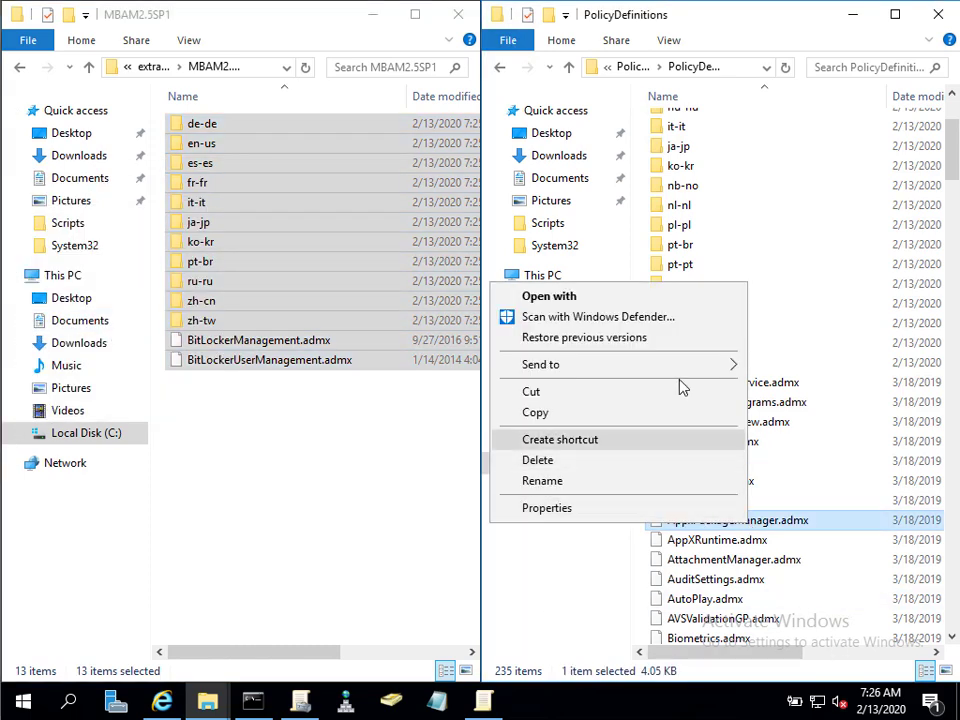
{"action": "left_click", "coordinate": [735, 38]}
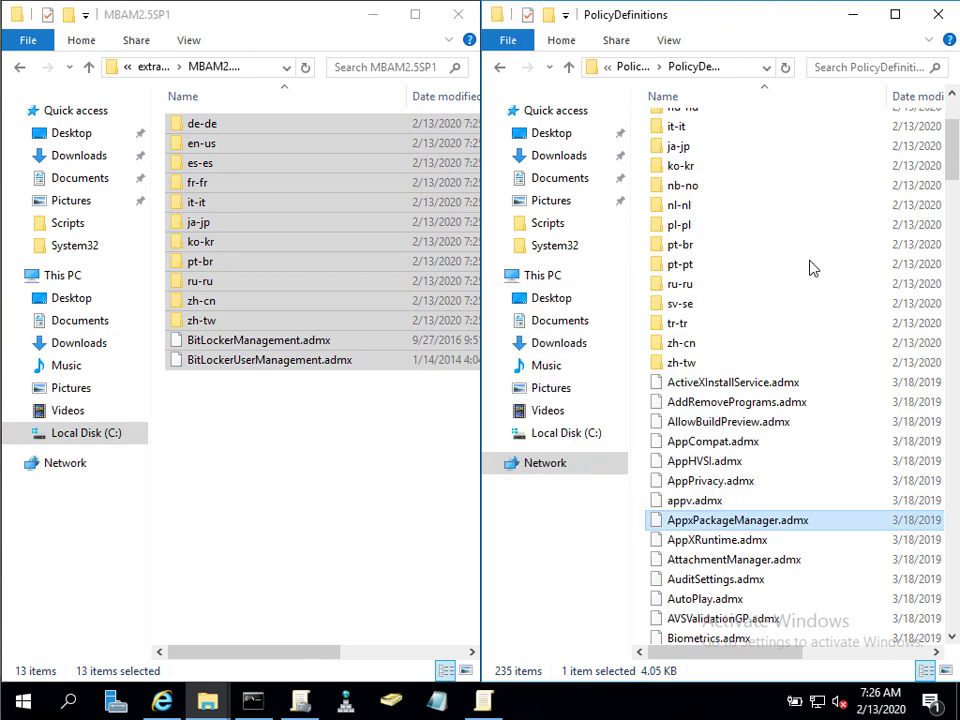
{"action": "right_click", "coordinate": [827, 457]}
{"action": "left_click", "coordinate": [673, 343]}
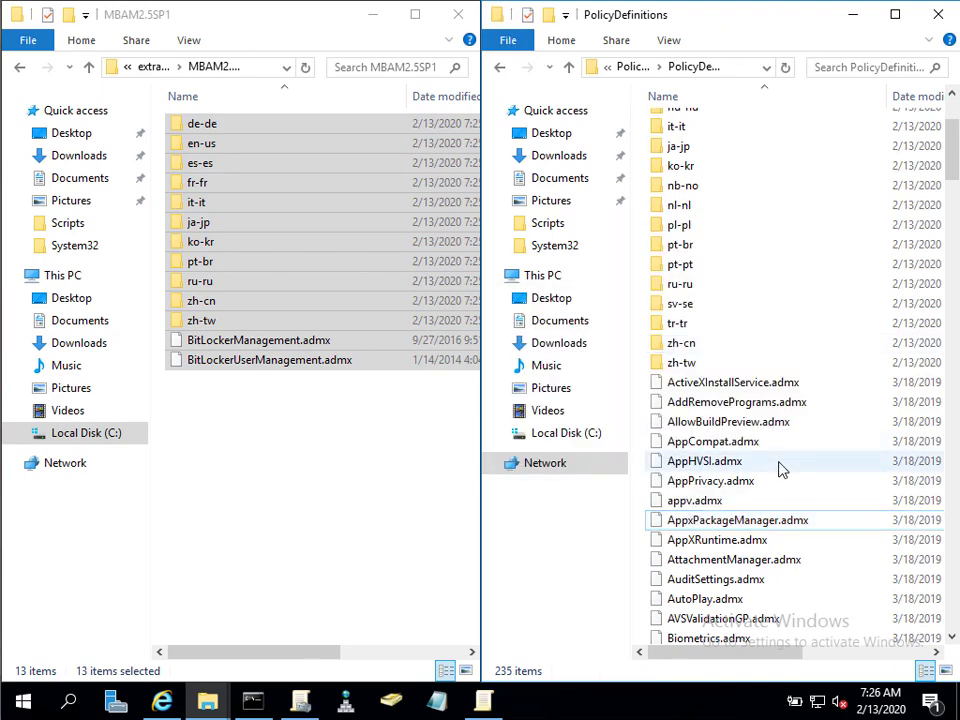
Verify the BitLocker .admx files and the BitLockerManagement/BitLockerUserManagement .adml files in en-US.
{"action": "scroll", "coordinate": [763, 447], "scroll_direction": "up", "scroll_amount": 2}
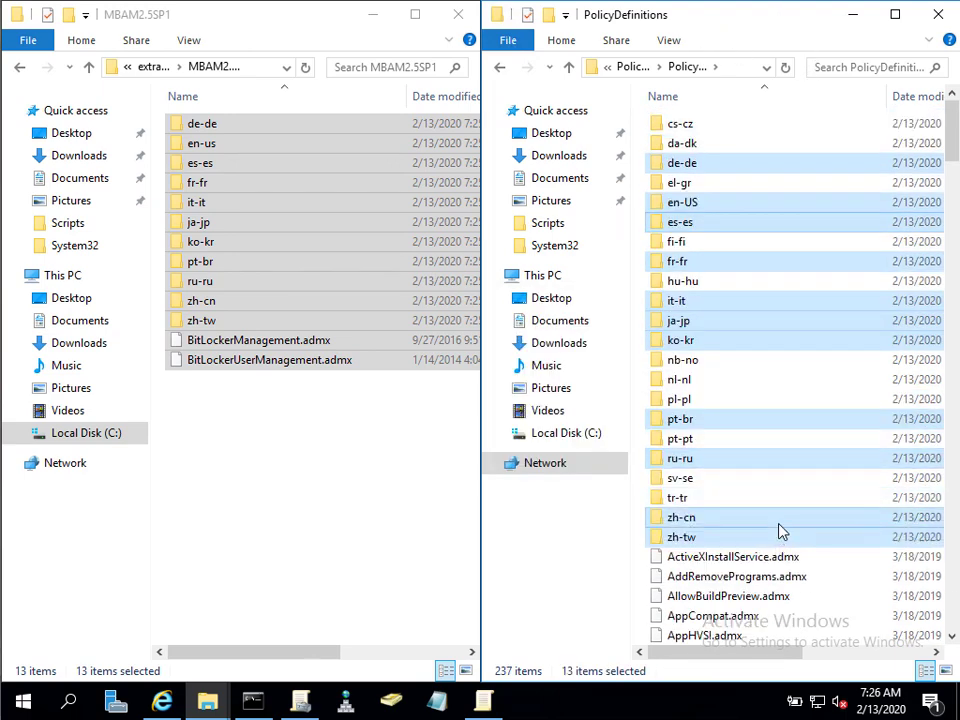
{"action": "scroll", "coordinate": [782, 531], "scroll_direction": "down", "scroll_amount": 7}
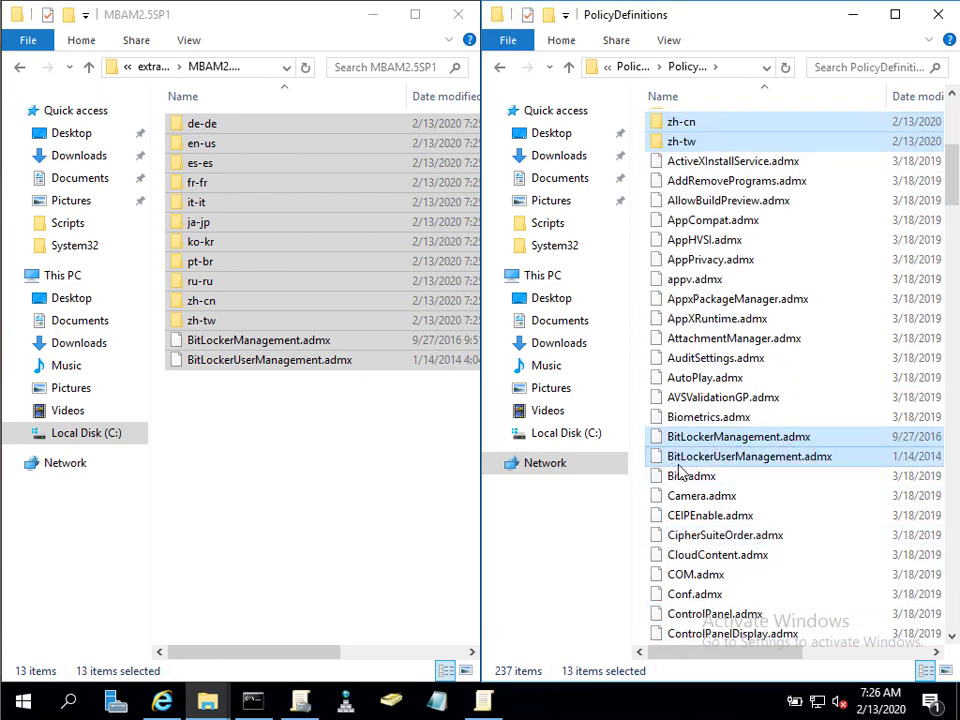
{"action": "left_click", "coordinate": [815, 458]}
{"action": "scroll", "coordinate": [812, 446], "scroll_direction": "up", "scroll_amount": 7}
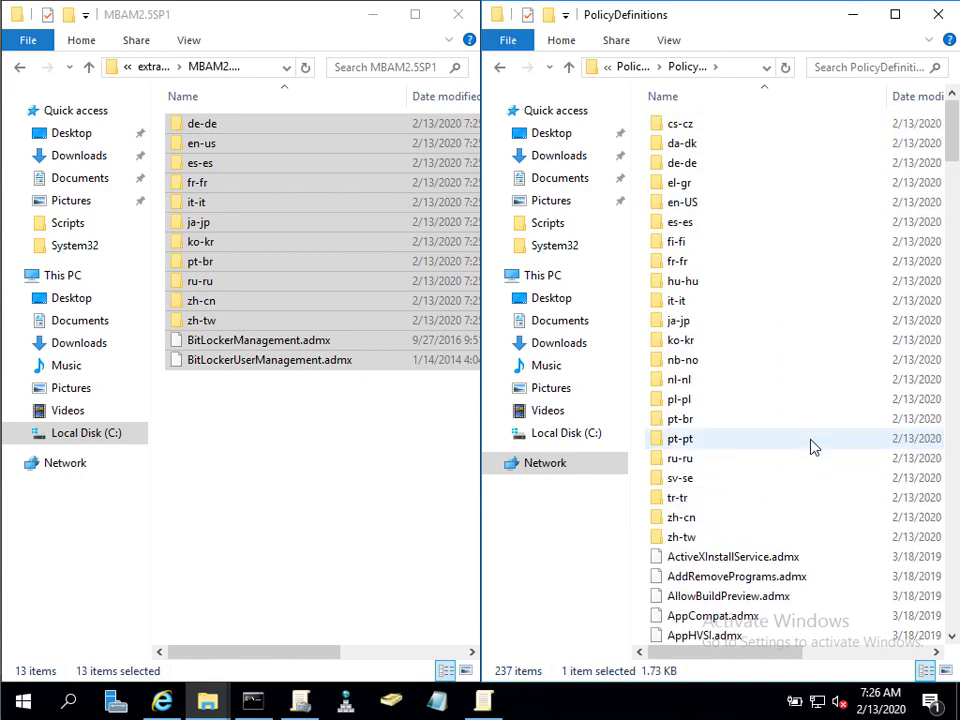
{"action": "double_click", "coordinate": [724, 205]}
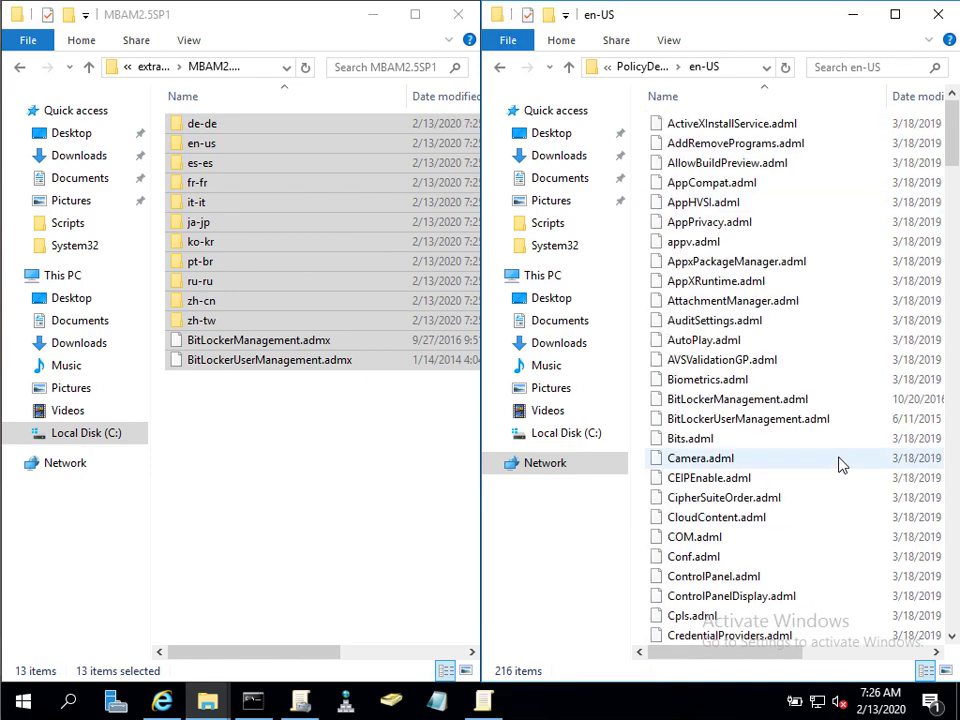
{"action": "left_click", "coordinate": [778, 424]}
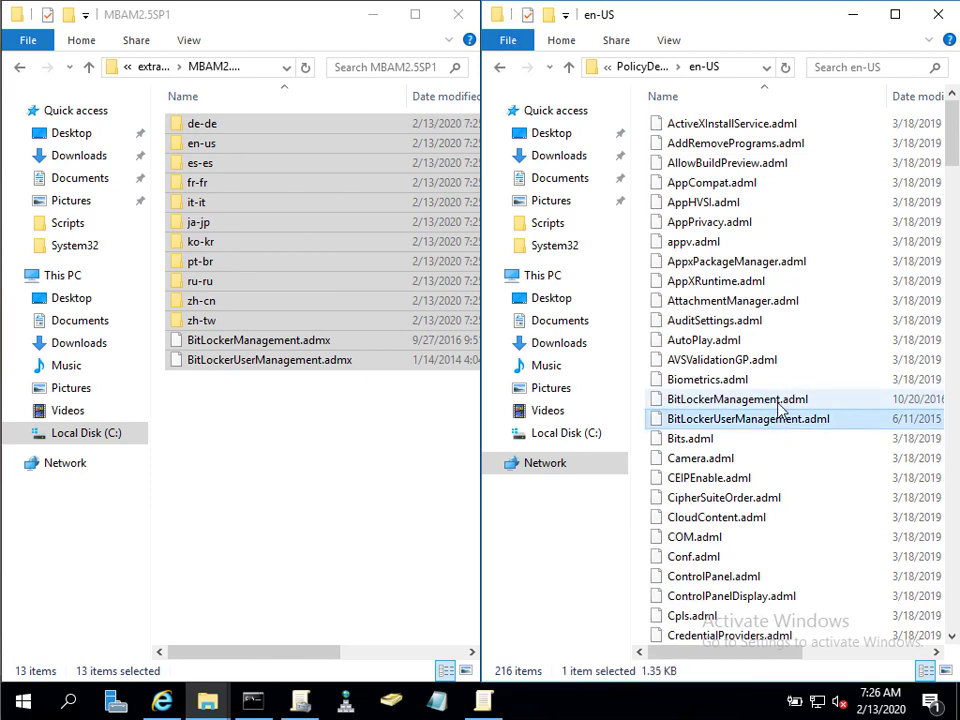
{"action": "key", "text": "Up"}
{"action": "key", "text": "Down"}
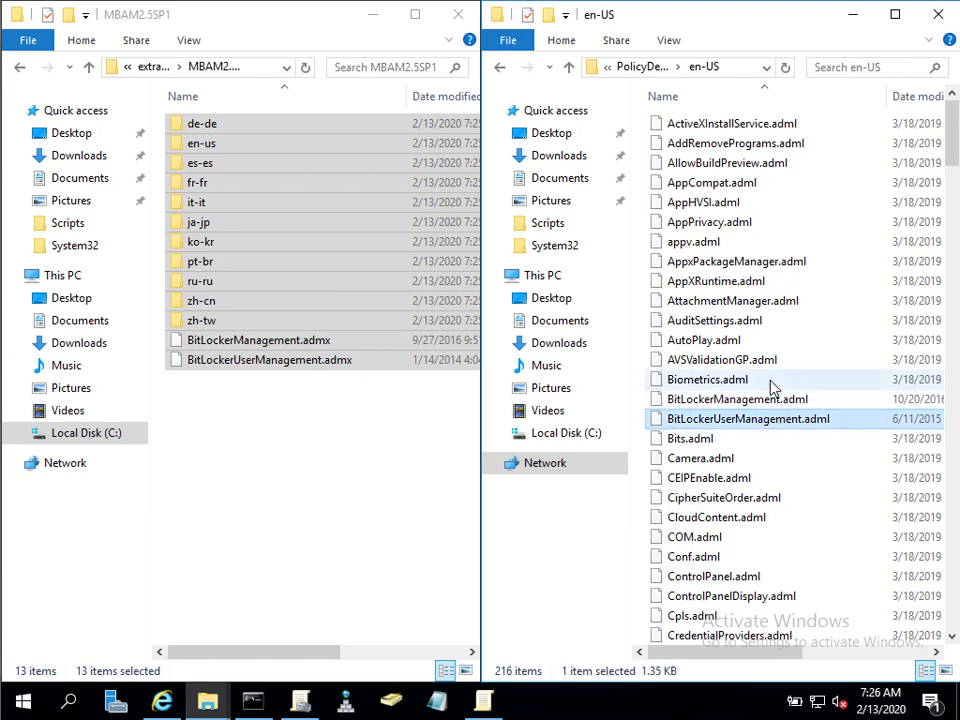
From Group Policy Management, edit the Store Bitlocker Keys in AD GPO again.
{"action": "left_click", "coordinate": [300, 700]}
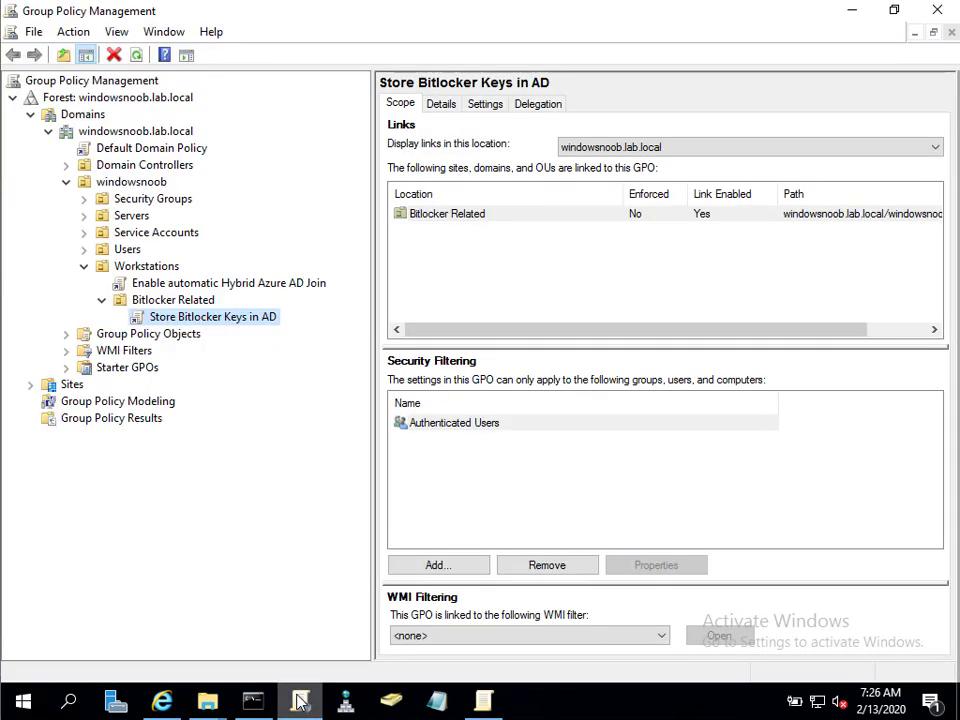
{"action": "left_click", "coordinate": [928, 14]}
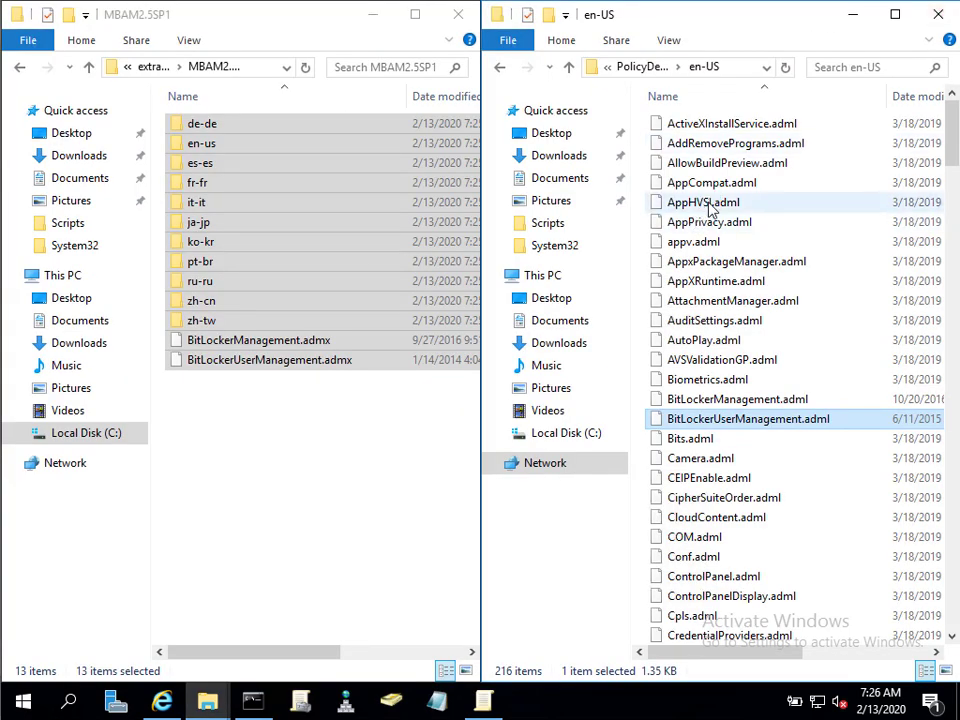
{"action": "left_click", "coordinate": [302, 705]}
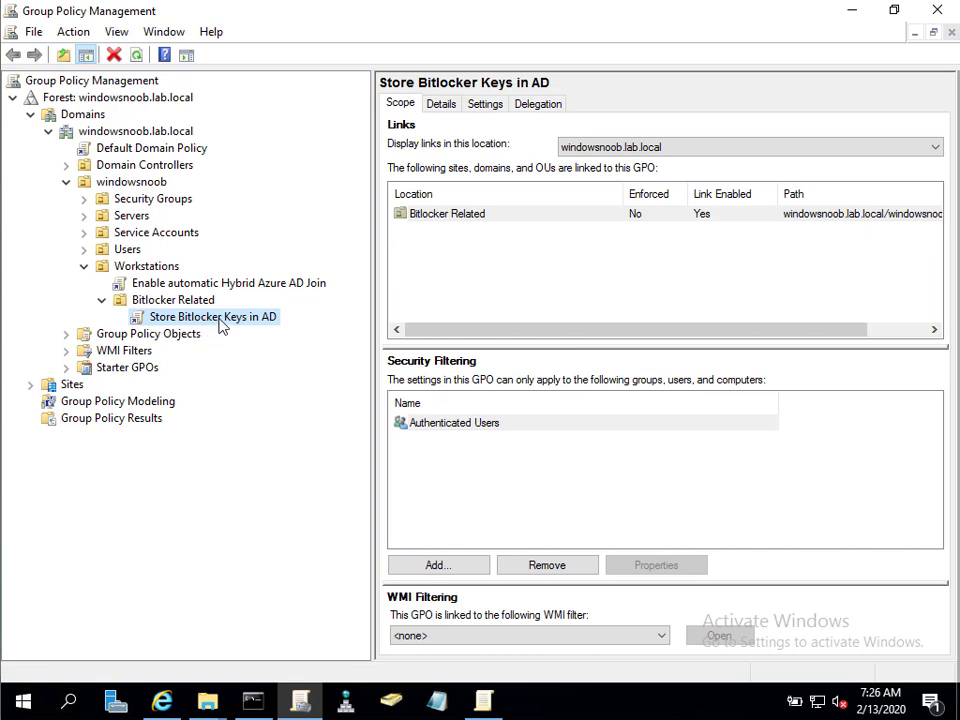
{"action": "right_click", "coordinate": [225, 316]}
{"action": "left_click", "coordinate": [255, 328]}
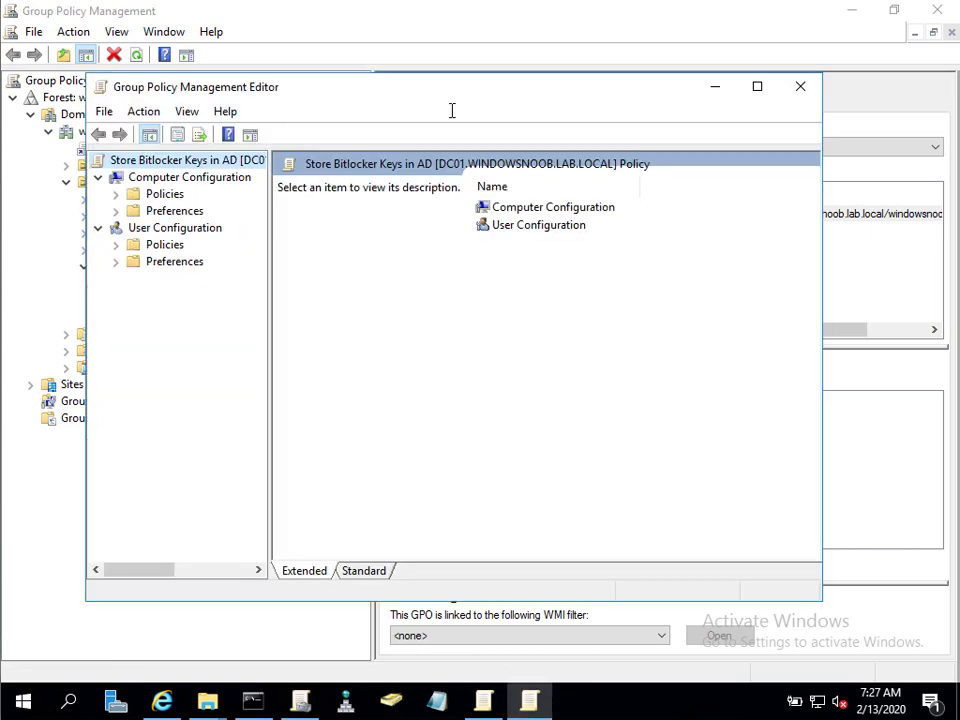
Maximize the policy editor and expand Administrative Templates > Windows Components > MDOP MBAM (BitLocker Management).
{"action": "double_click", "coordinate": [476, 92]}
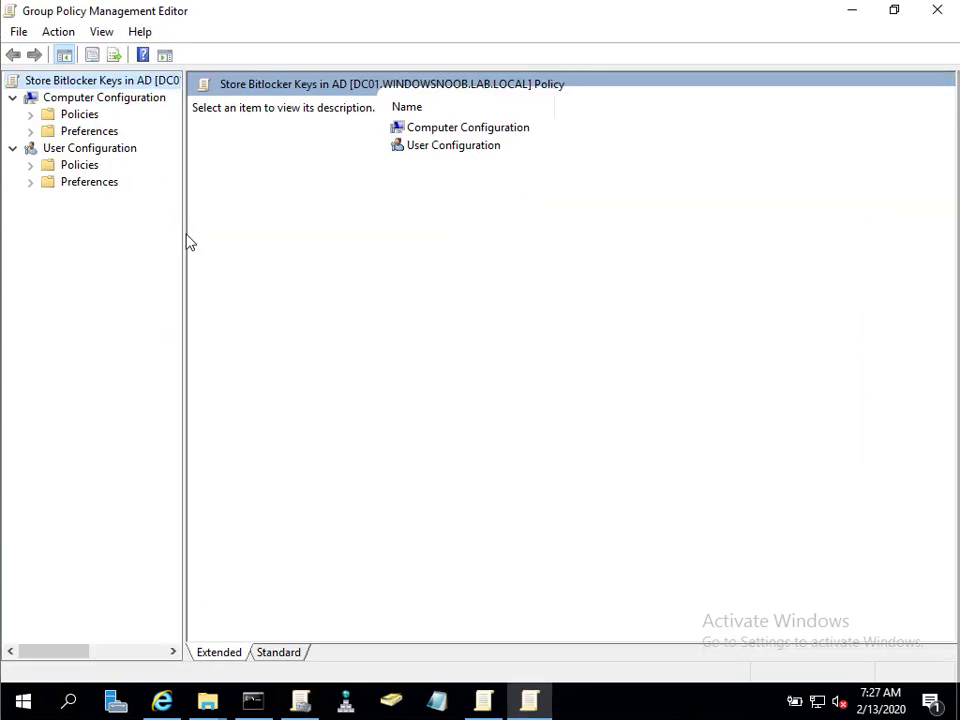
{"action": "left_click_drag", "start_coordinate": [184, 236], "coordinate": [287, 230]}
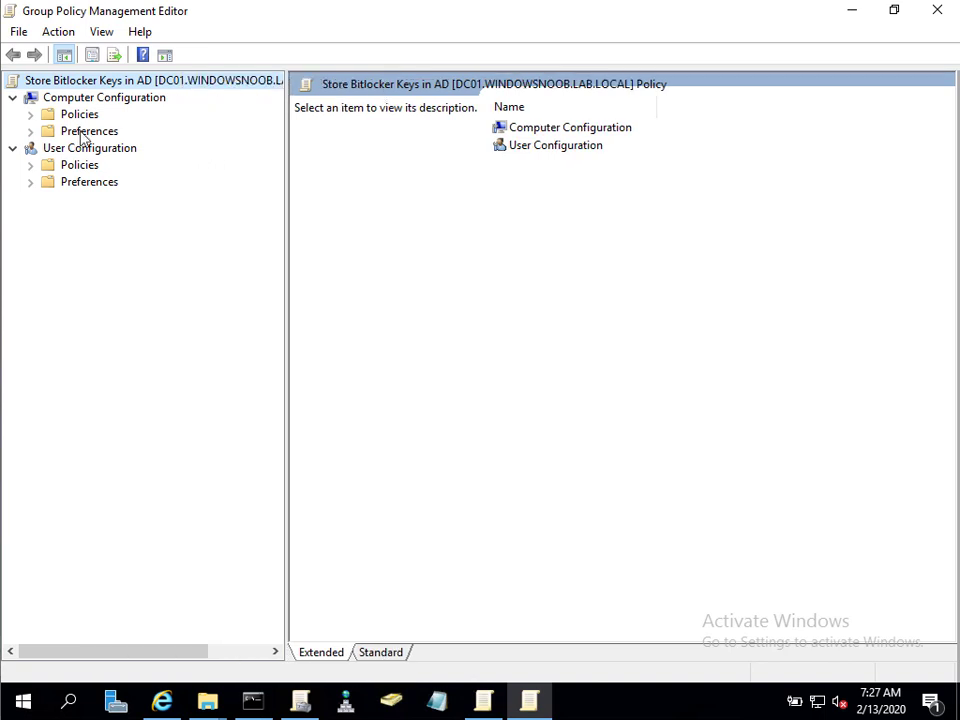
{"action": "left_click", "coordinate": [30, 114]}
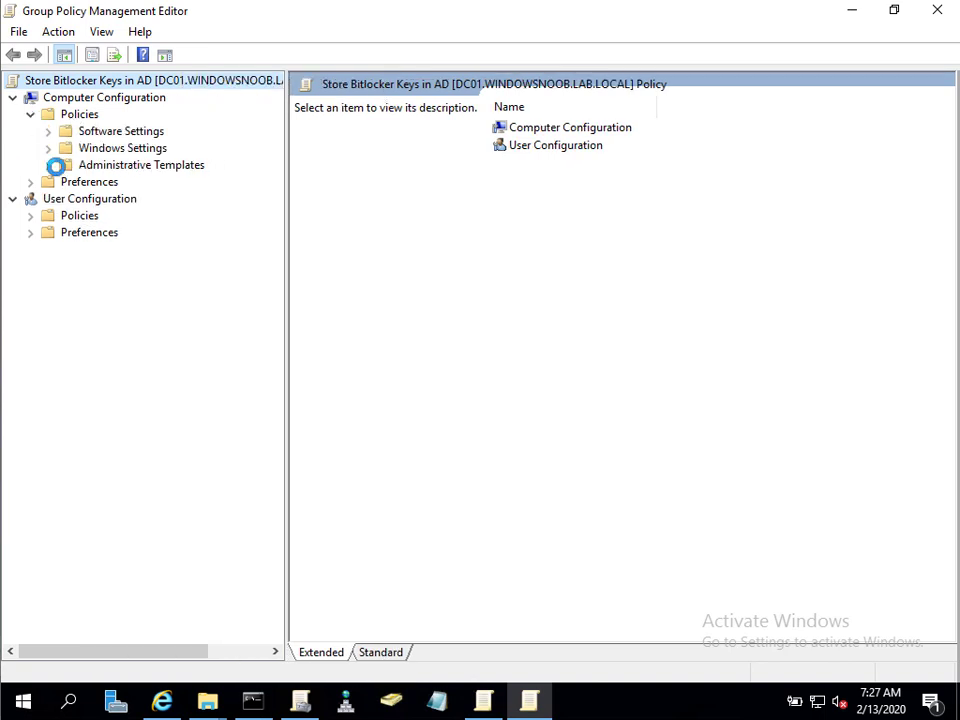
{"action": "left_click", "coordinate": [48, 165]}
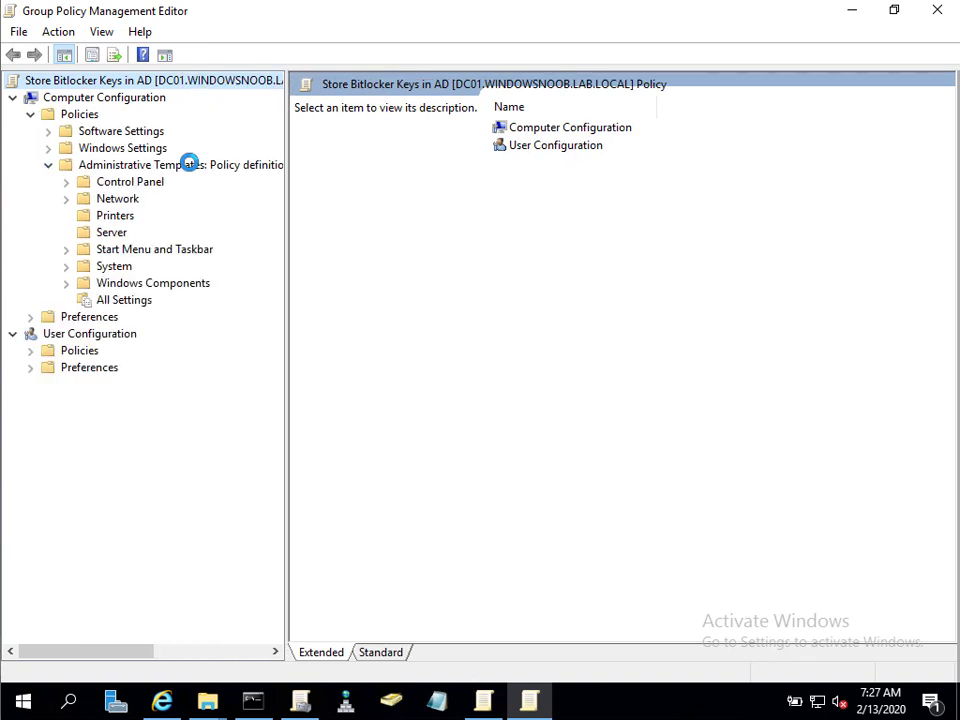
{"action": "left_click", "coordinate": [189, 164]}
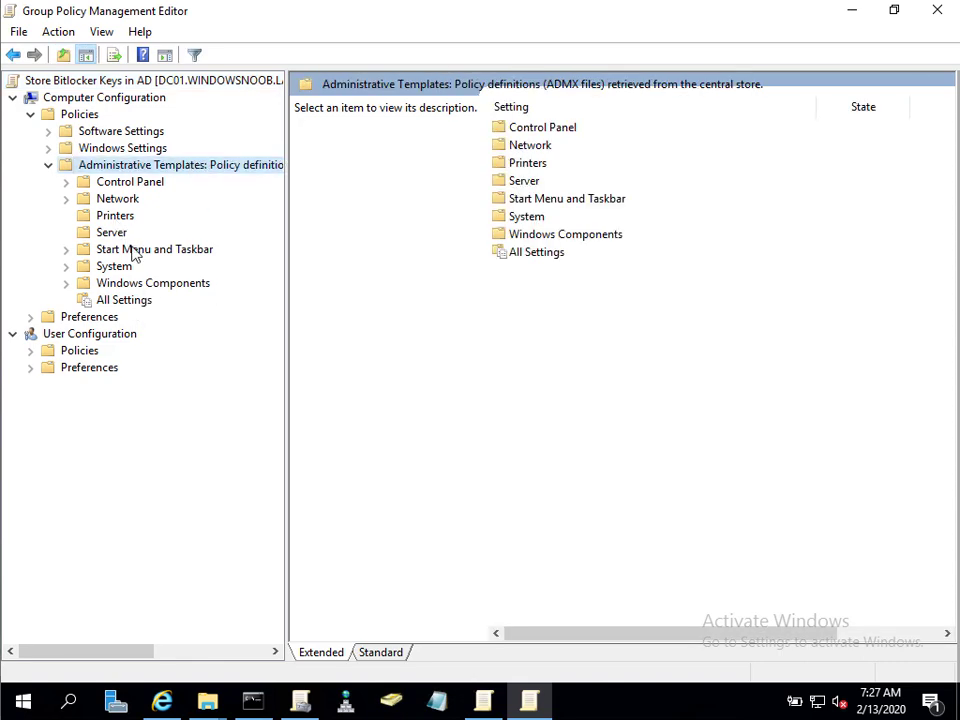
{"action": "double_click", "coordinate": [150, 283]}
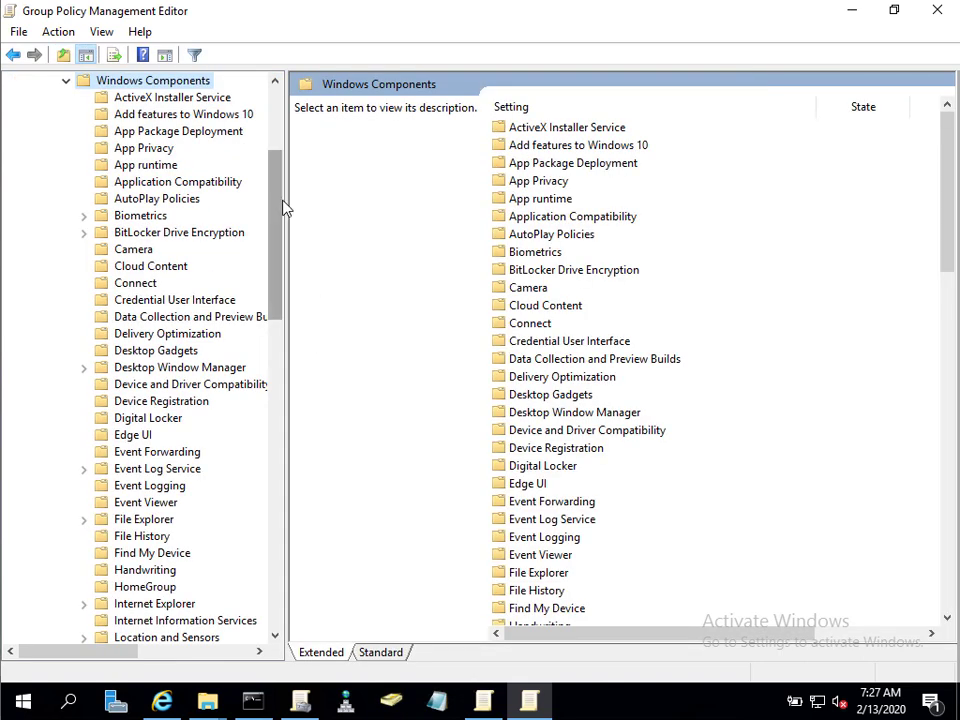
{"action": "left_click_drag", "start_coordinate": [282, 208], "coordinate": [300, 281]}
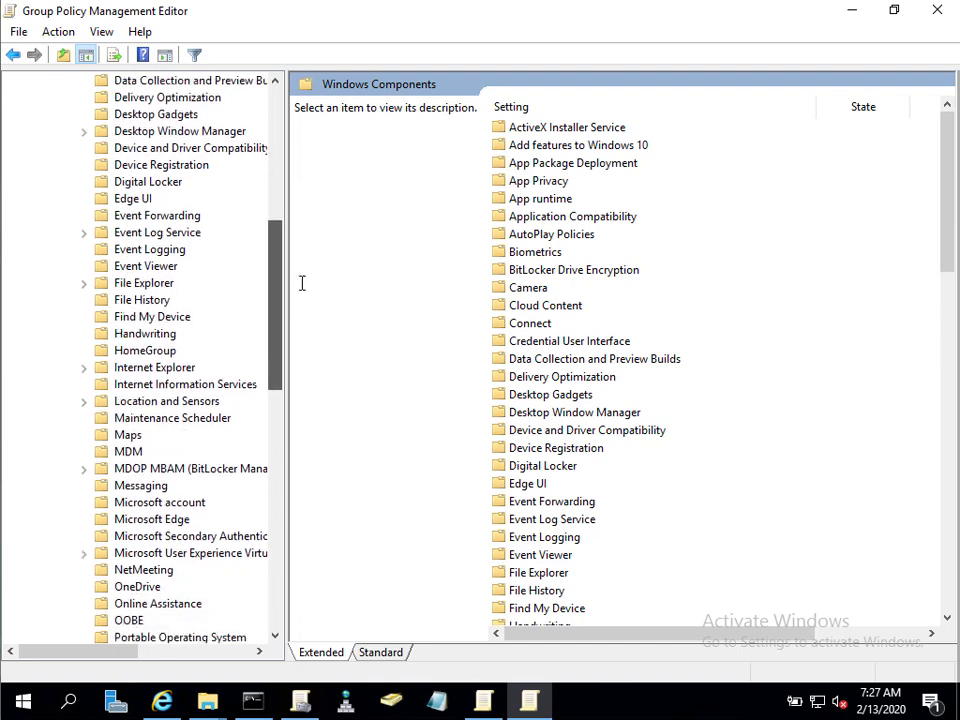
{"action": "double_click", "coordinate": [214, 470]}
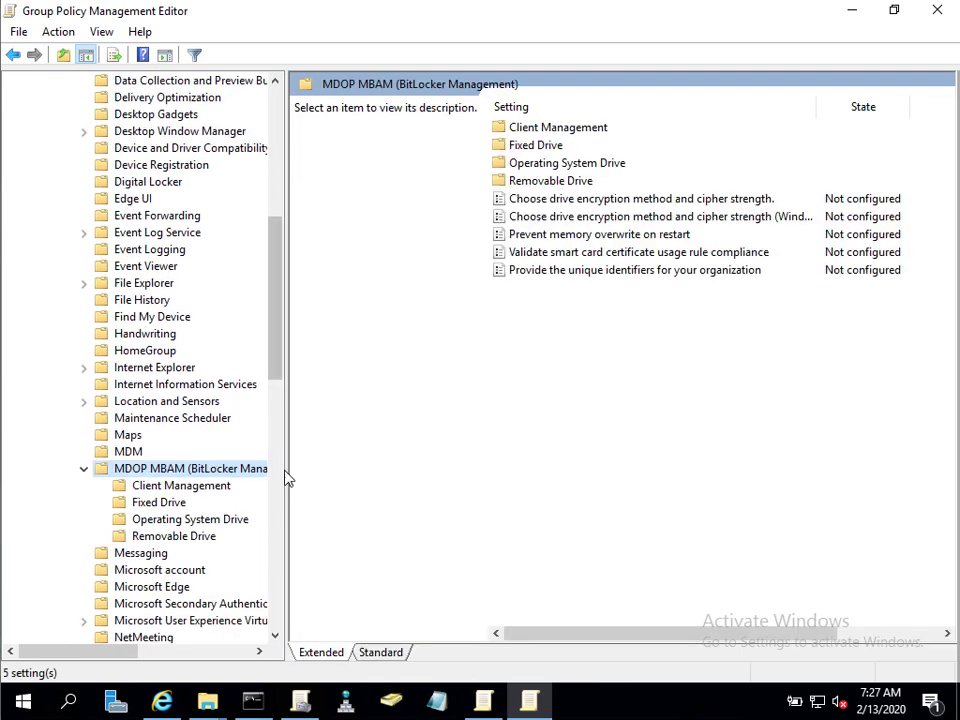
{"action": "left_click_drag", "start_coordinate": [286, 468], "coordinate": [405, 474]}
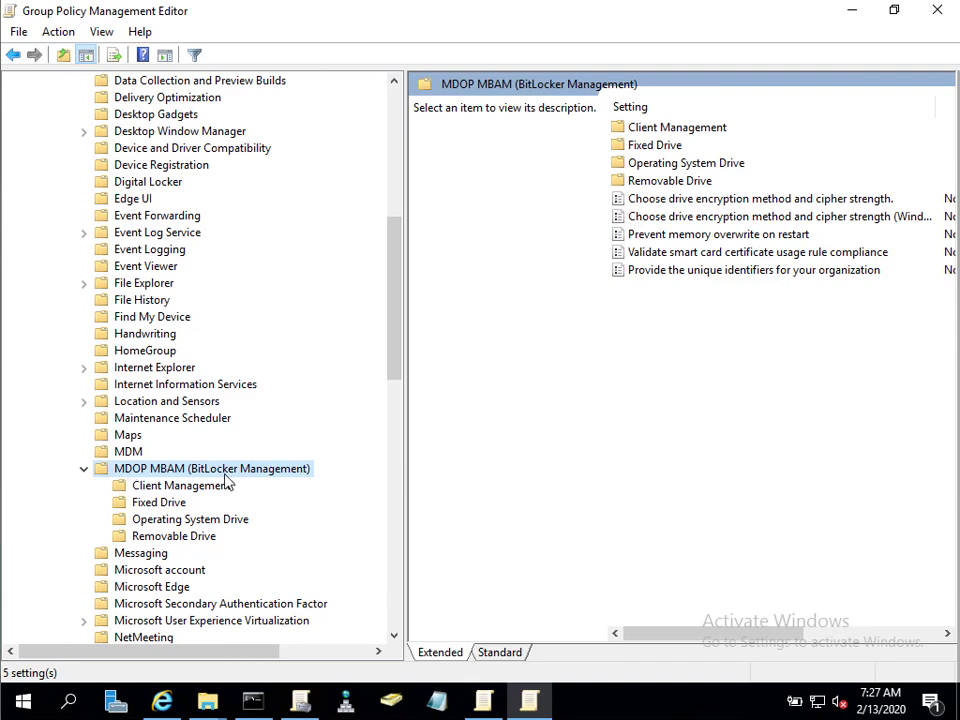
Browse the Client Management, Fixed Drive, Operating System Drive and Removable Drive settings.
{"action": "left_click", "coordinate": [180, 486]}
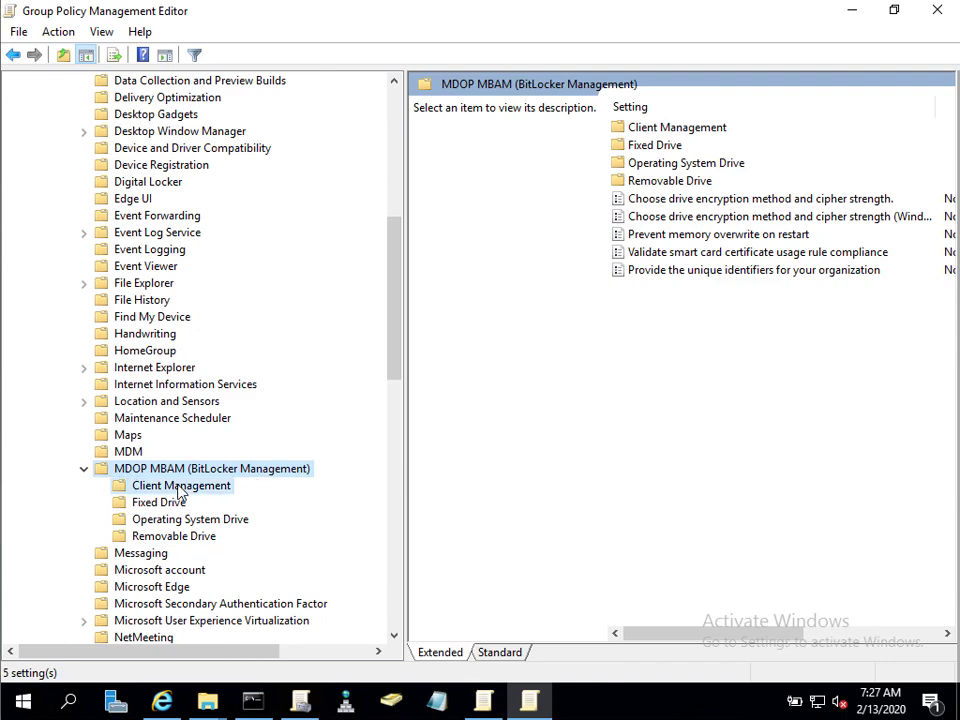
{"action": "left_click", "coordinate": [160, 503]}
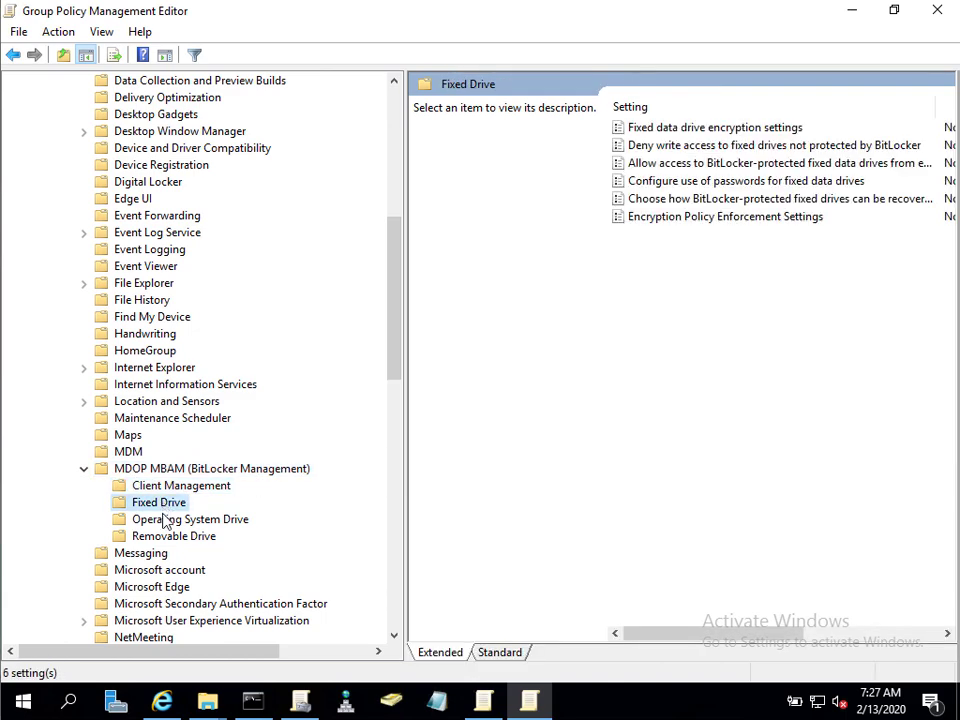
{"action": "left_click", "coordinate": [165, 521]}
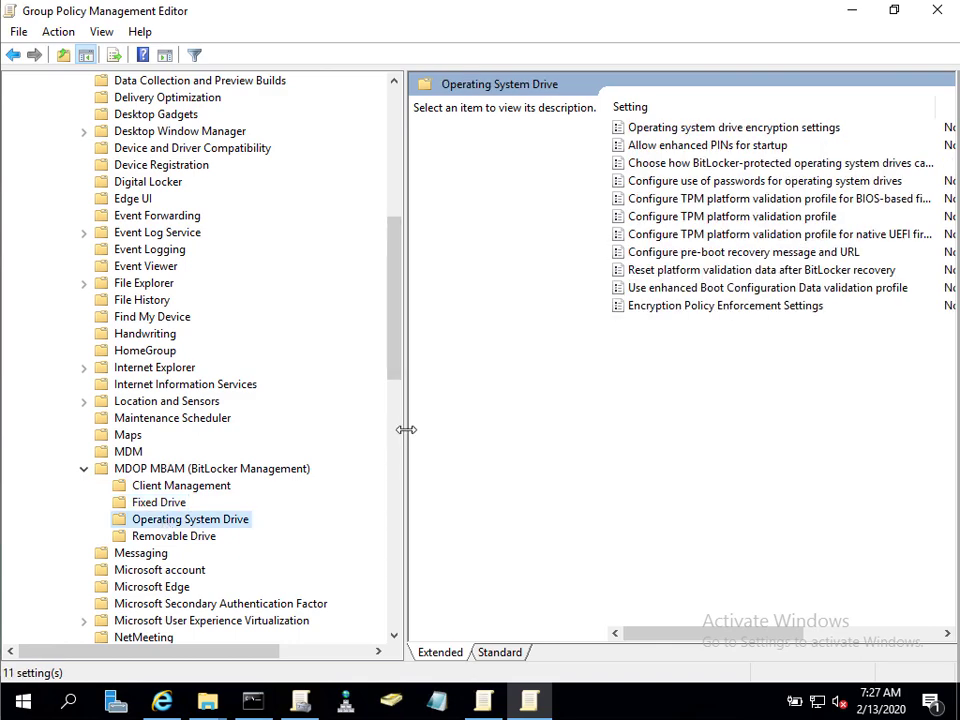
{"action": "left_click_drag", "start_coordinate": [405, 429], "coordinate": [338, 435]}
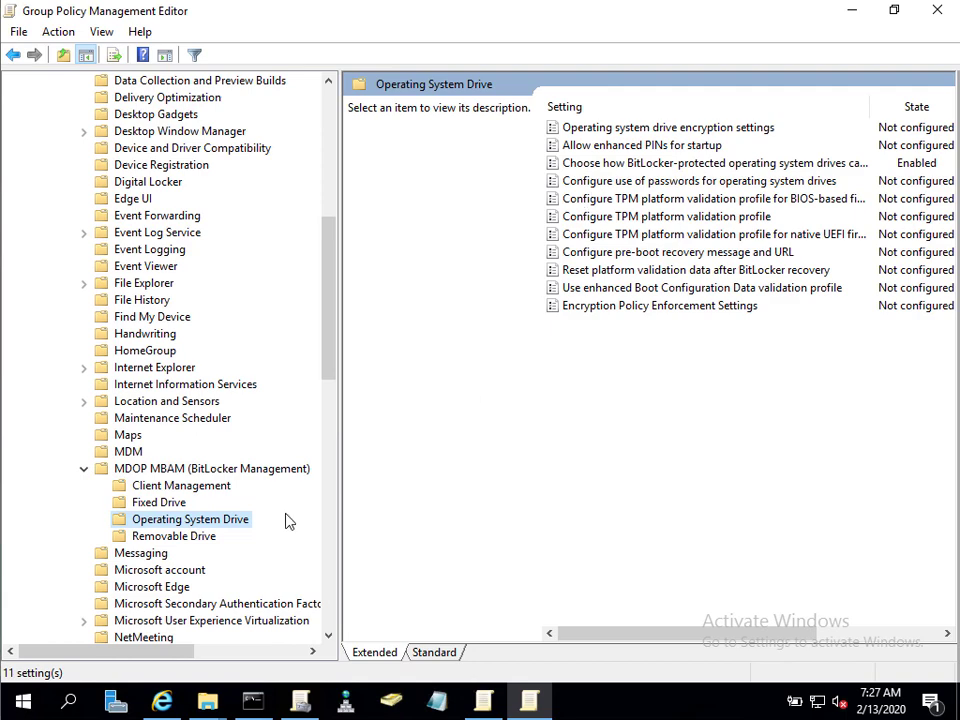
{"action": "left_click", "coordinate": [180, 538]}
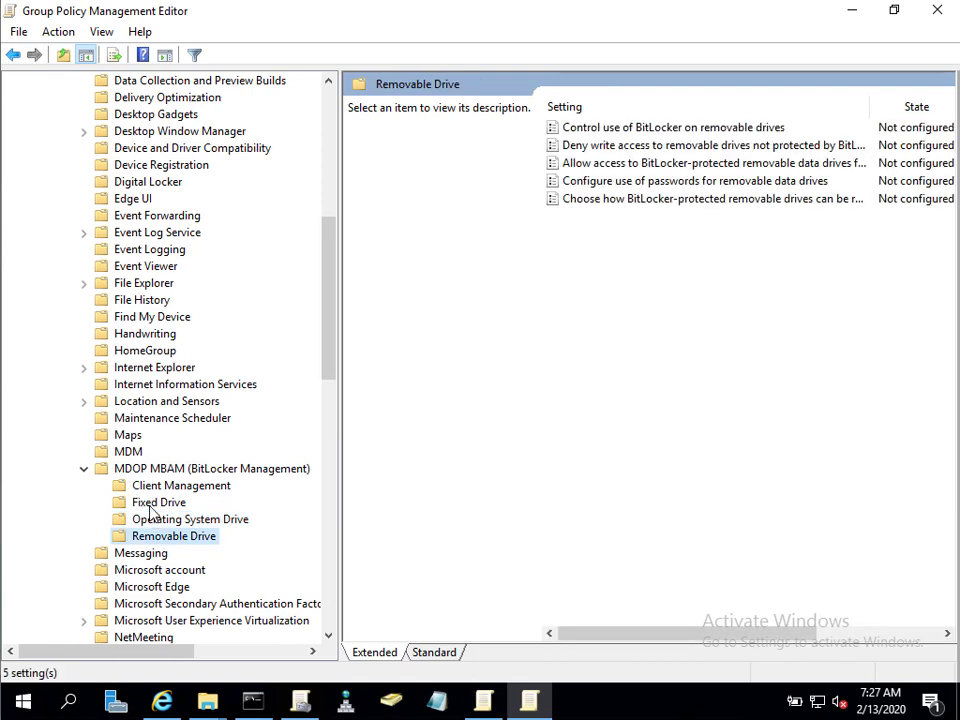
Recheck each MBAM subfolder, then return to the MDOP MBAM node's four subfolders and five global settings.
{"action": "left_click", "coordinate": [152, 502]}
{"action": "left_click", "coordinate": [165, 487]}
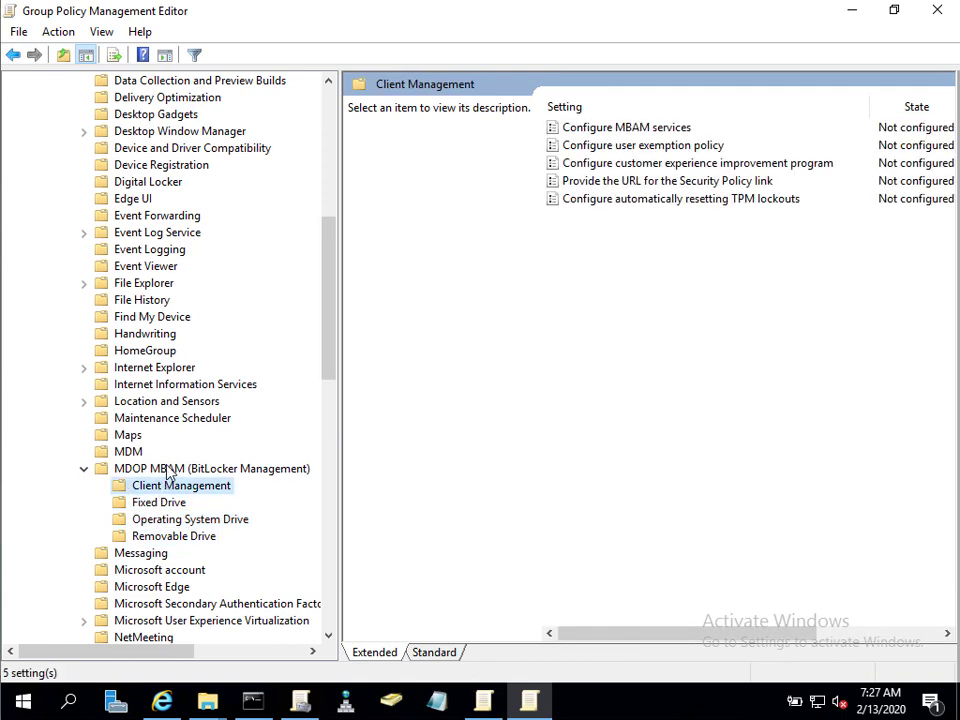
{"action": "left_click", "coordinate": [168, 470]}
{"action": "left_click", "coordinate": [168, 487]}
{"action": "left_click", "coordinate": [170, 504]}
{"action": "left_click", "coordinate": [174, 522]}
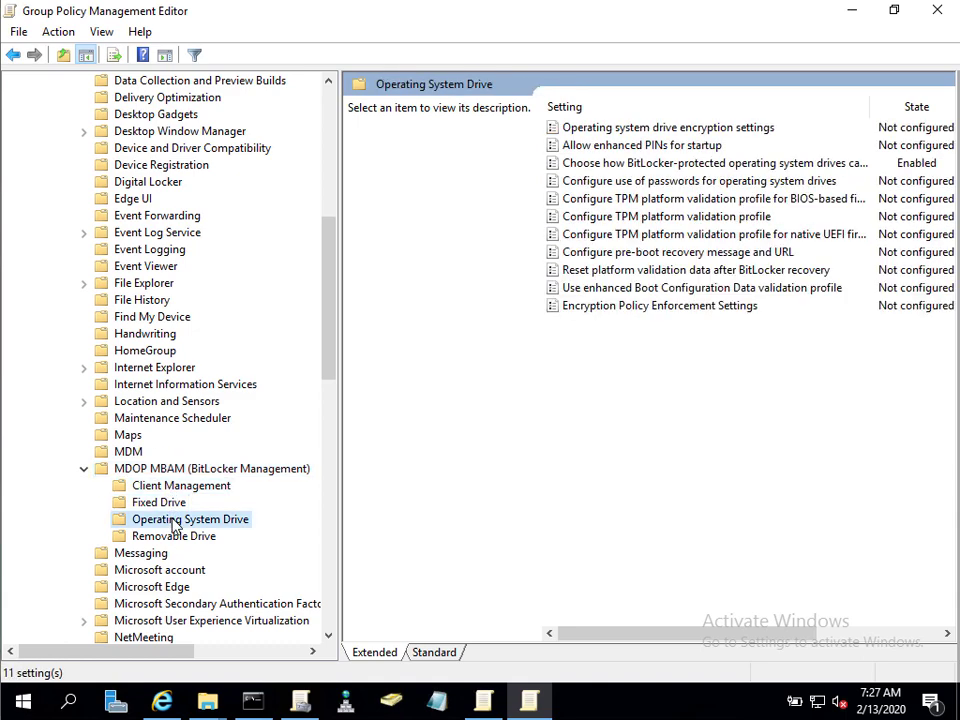
{"action": "left_click", "coordinate": [196, 541]}
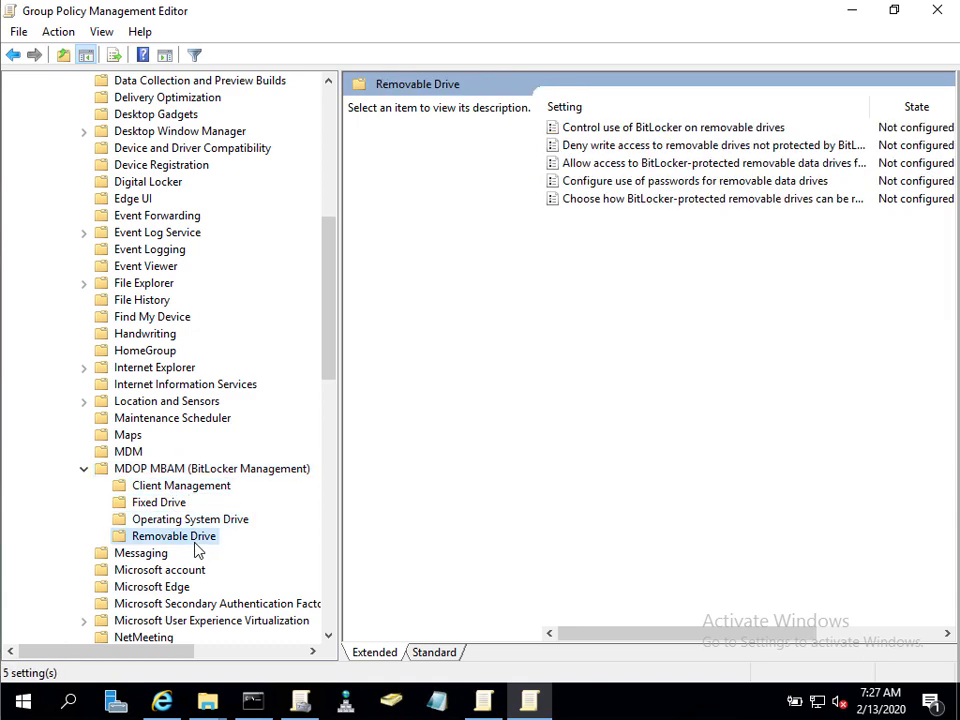
{"action": "left_click", "coordinate": [182, 468]}
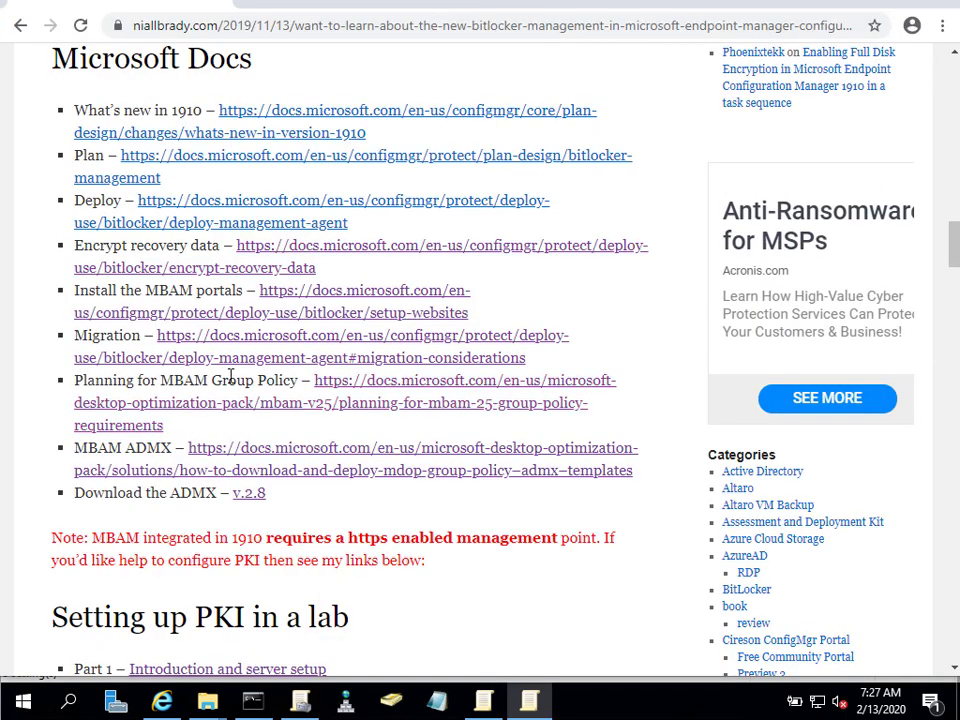
In Chrome, select the 'Planning for MBAM Group Policy' link line on the niallbrady.com post.
{"action": "left_click_drag", "start_coordinate": [77, 380], "coordinate": [290, 382]}
Open the MBAM 2.5 Group Policy Requirements article and highlight the drive encryption policy's suggested configuration.
{"action": "left_click", "coordinate": [382, 391]}
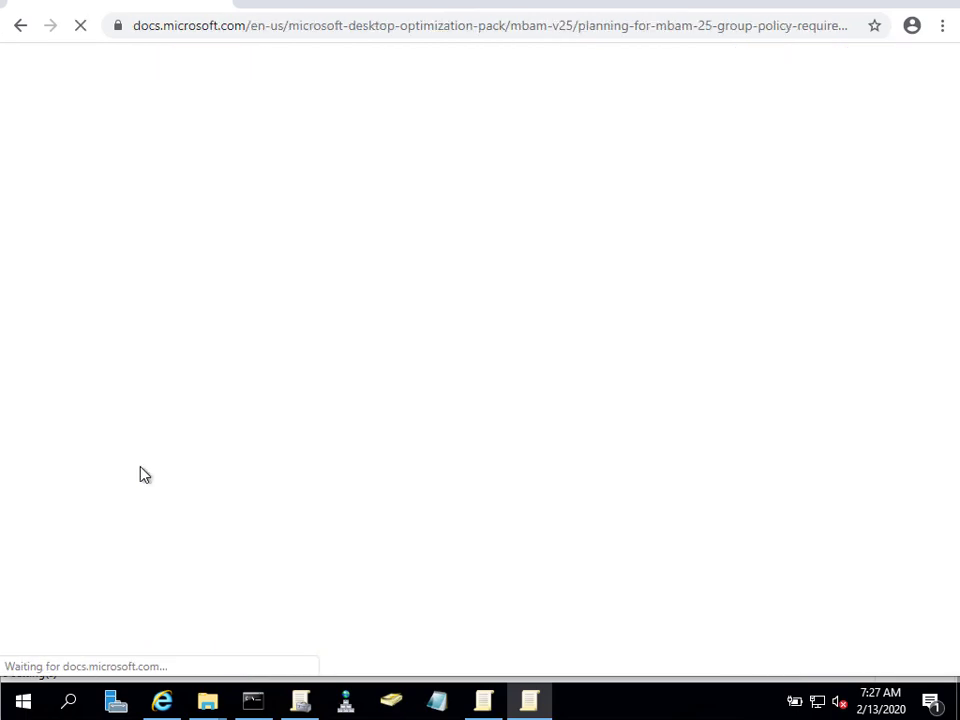
{"action": "scroll", "coordinate": [529, 491], "scroll_direction": "down", "scroll_amount": 5}
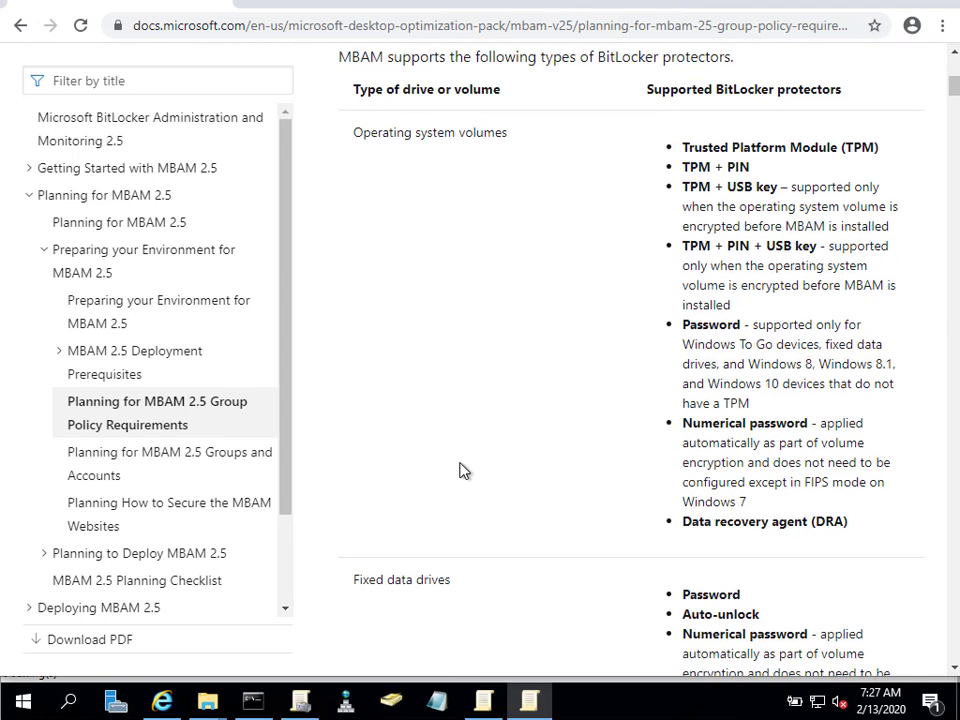
{"action": "scroll", "coordinate": [497, 521], "scroll_direction": "down", "scroll_amount": 1}
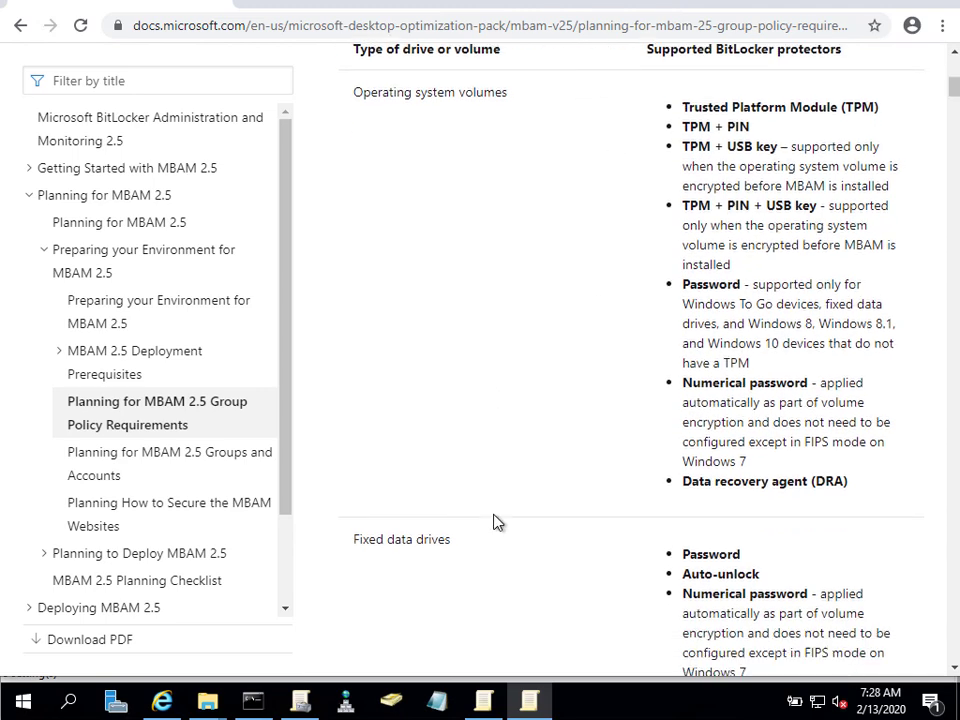
{"action": "scroll", "coordinate": [497, 521], "scroll_direction": "down", "scroll_amount": 4}
{"action": "scroll", "coordinate": [515, 531], "scroll_direction": "down", "scroll_amount": 8}
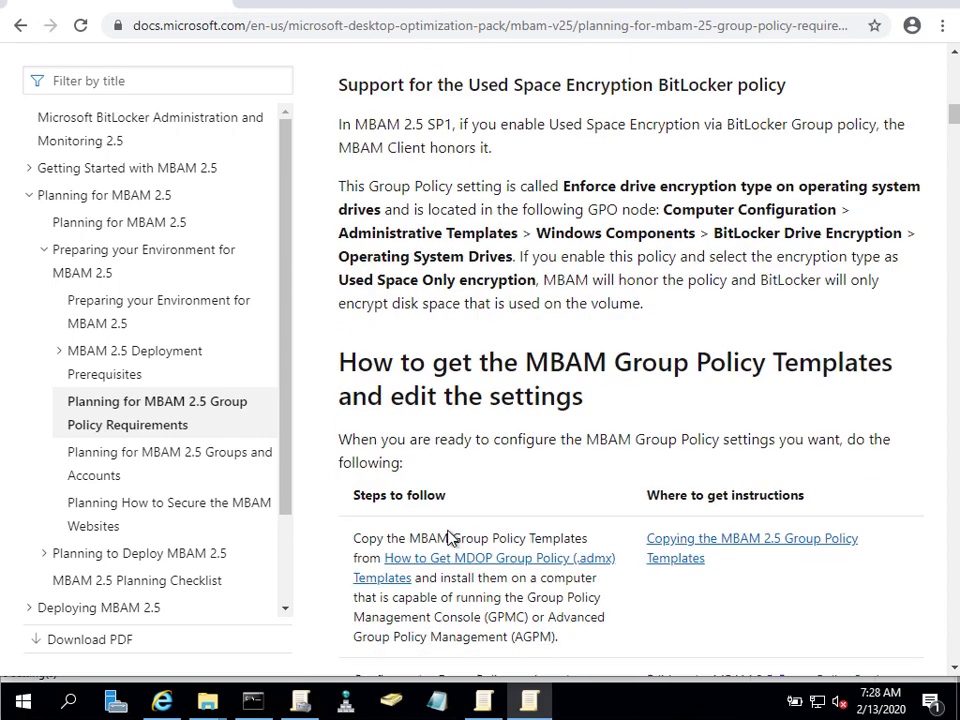
{"action": "scroll", "coordinate": [448, 536], "scroll_direction": "down", "scroll_amount": 4}
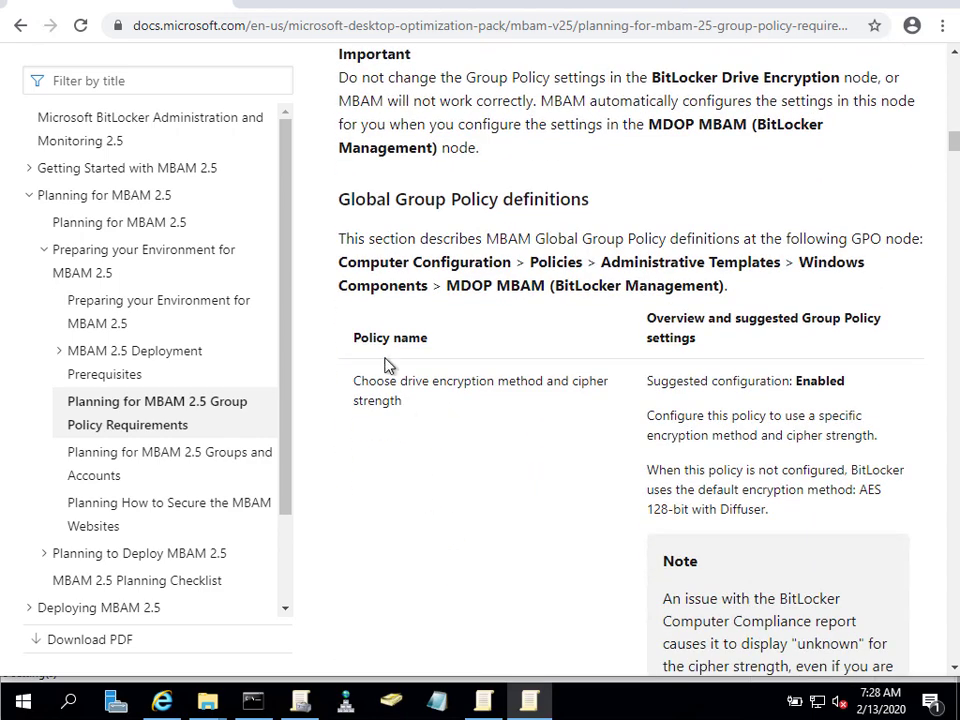
{"action": "left_click_drag", "start_coordinate": [354, 382], "coordinate": [408, 402]}
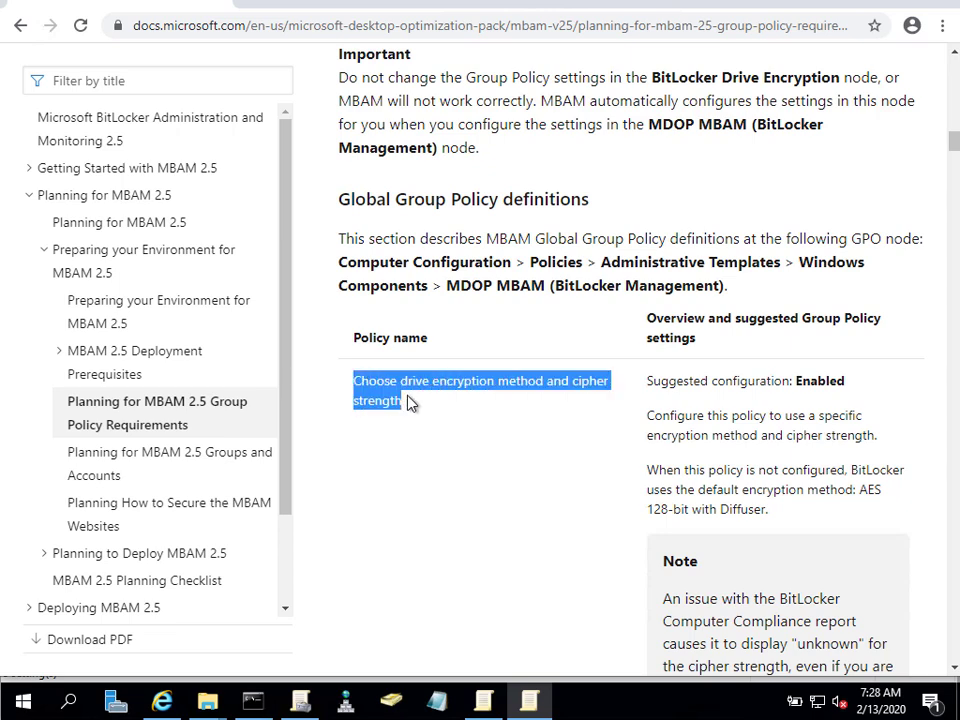
{"action": "left_click_drag", "start_coordinate": [649, 386], "coordinate": [843, 531]}
{"action": "left_click", "coordinate": [508, 579]}
Read through the article's remaining policy tables, then return to Group Policy Management.
{"action": "scroll", "coordinate": [478, 568], "scroll_direction": "down", "scroll_amount": 3}
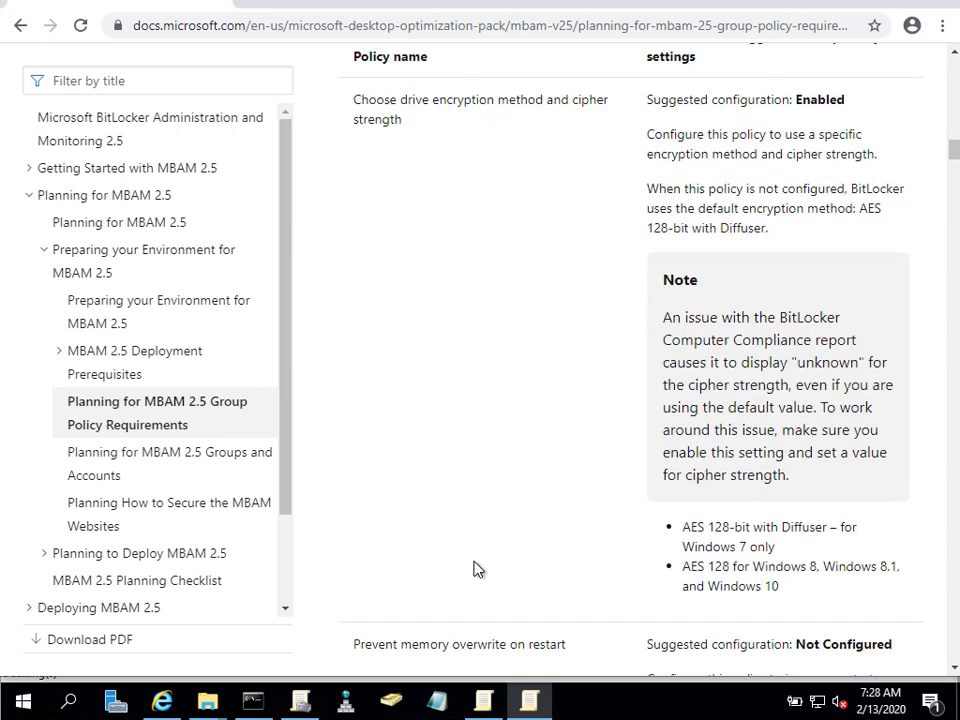
{"action": "scroll", "coordinate": [428, 540], "scroll_direction": "down", "scroll_amount": 3}
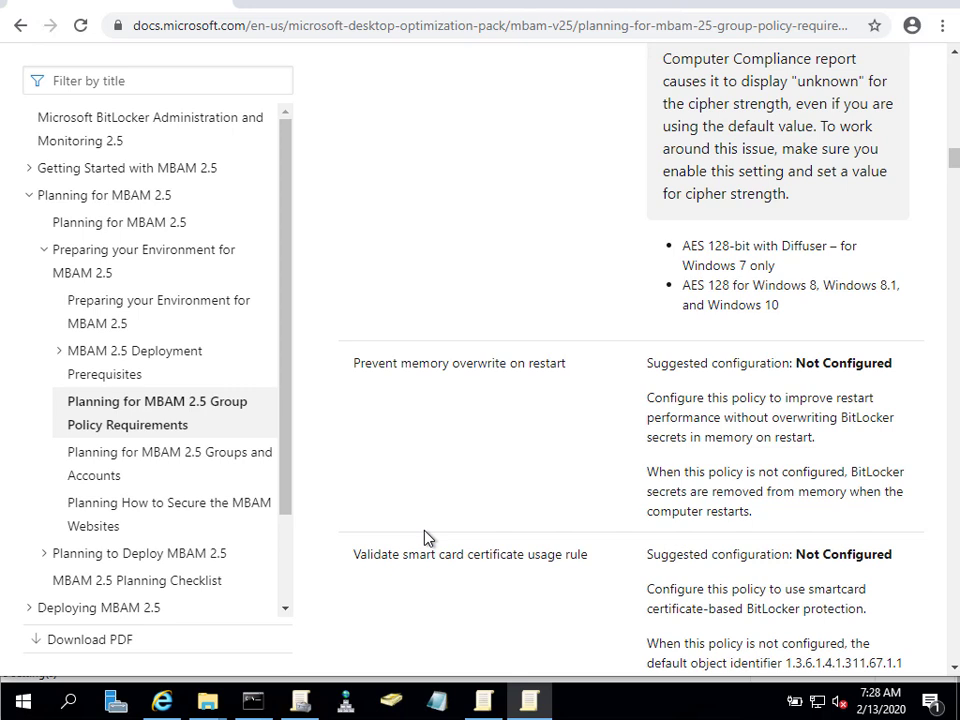
{"action": "scroll", "coordinate": [455, 520], "scroll_direction": "down", "scroll_amount": 4}
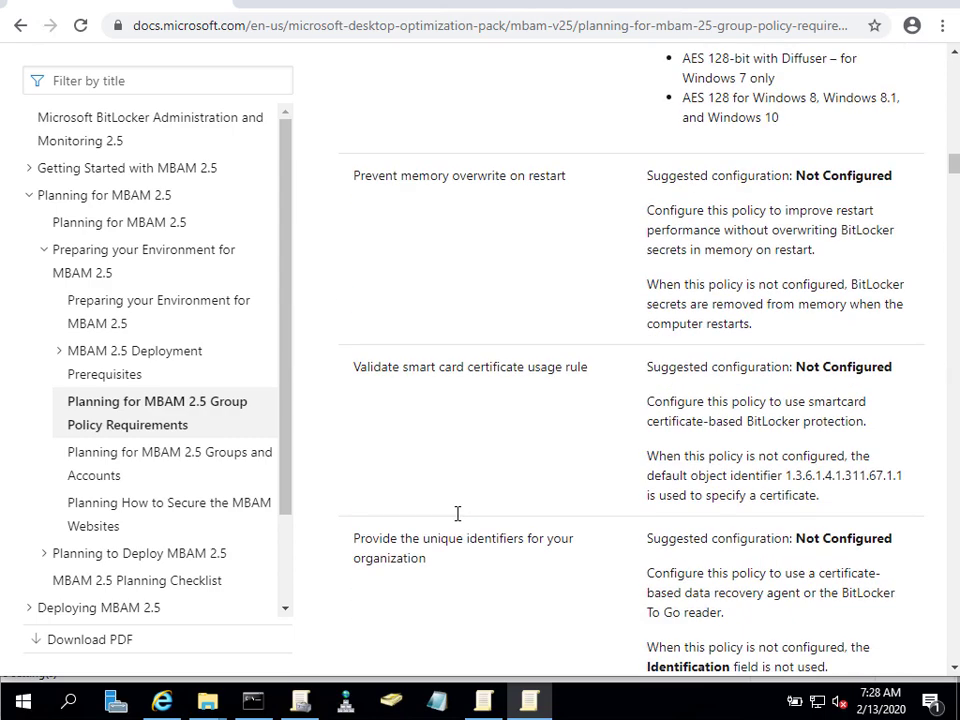
{"action": "scroll", "coordinate": [455, 520], "scroll_direction": "down", "scroll_amount": 3}
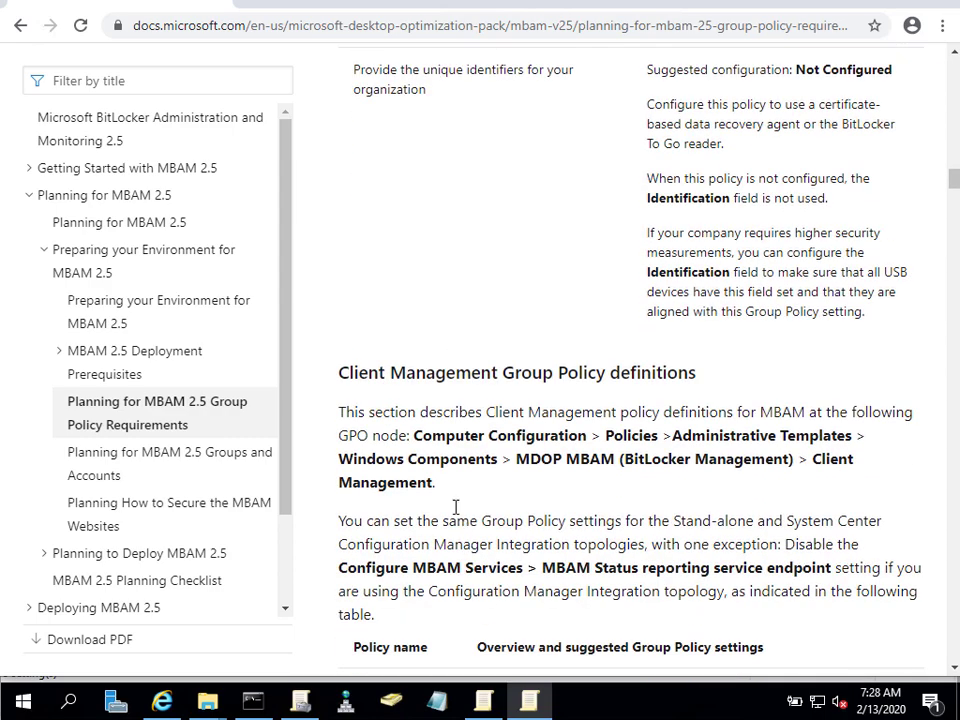
{"action": "scroll", "coordinate": [454, 508], "scroll_direction": "down", "scroll_amount": 2}
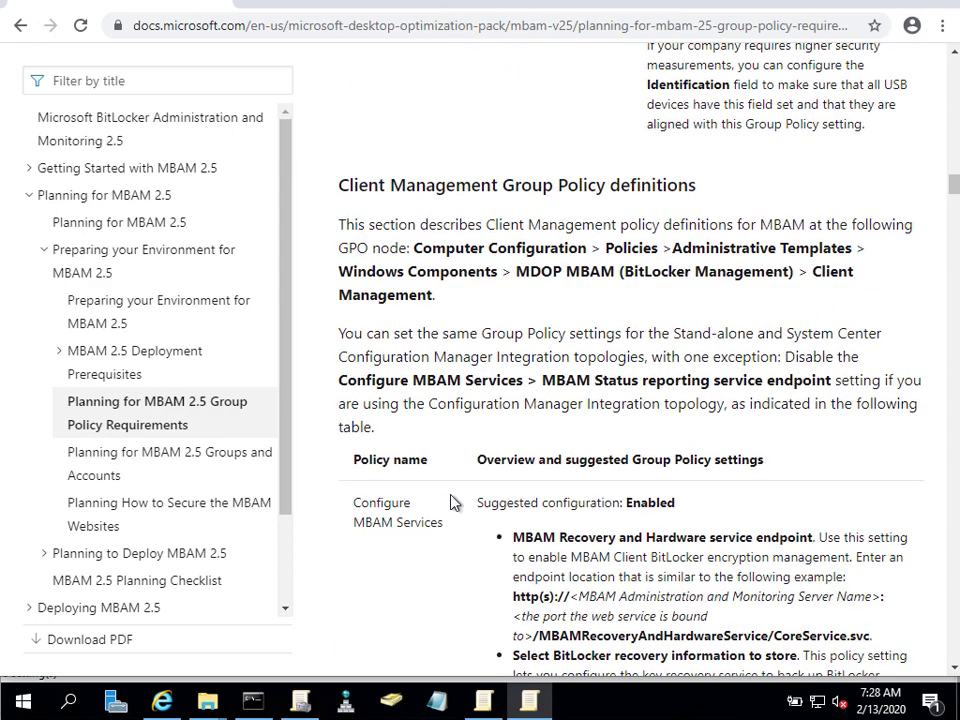
{"action": "scroll", "coordinate": [452, 502], "scroll_direction": "down", "scroll_amount": 10}
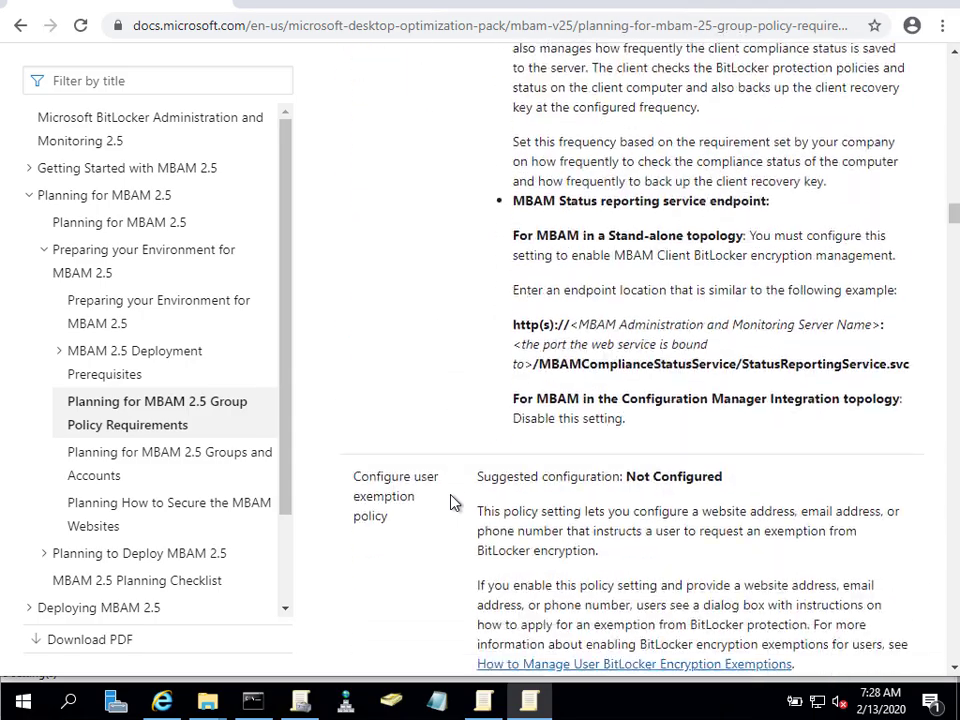
{"action": "scroll", "coordinate": [452, 502], "scroll_direction": "down", "scroll_amount": 2}
{"action": "scroll", "coordinate": [452, 502], "scroll_direction": "down", "scroll_amount": 3}
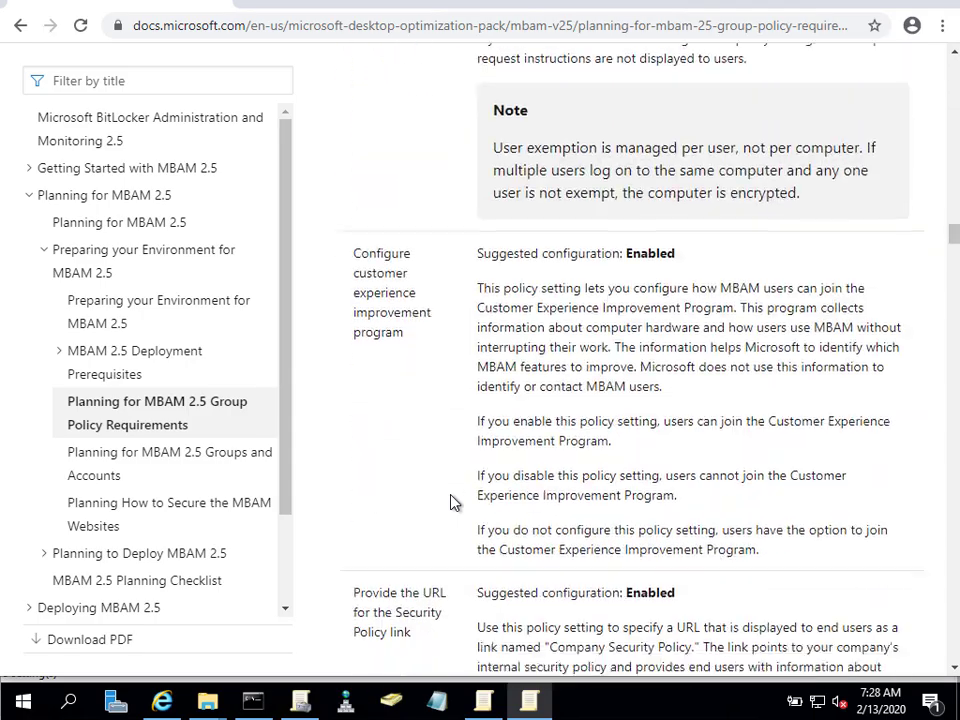
{"action": "scroll", "coordinate": [452, 502], "scroll_direction": "down", "scroll_amount": 20}
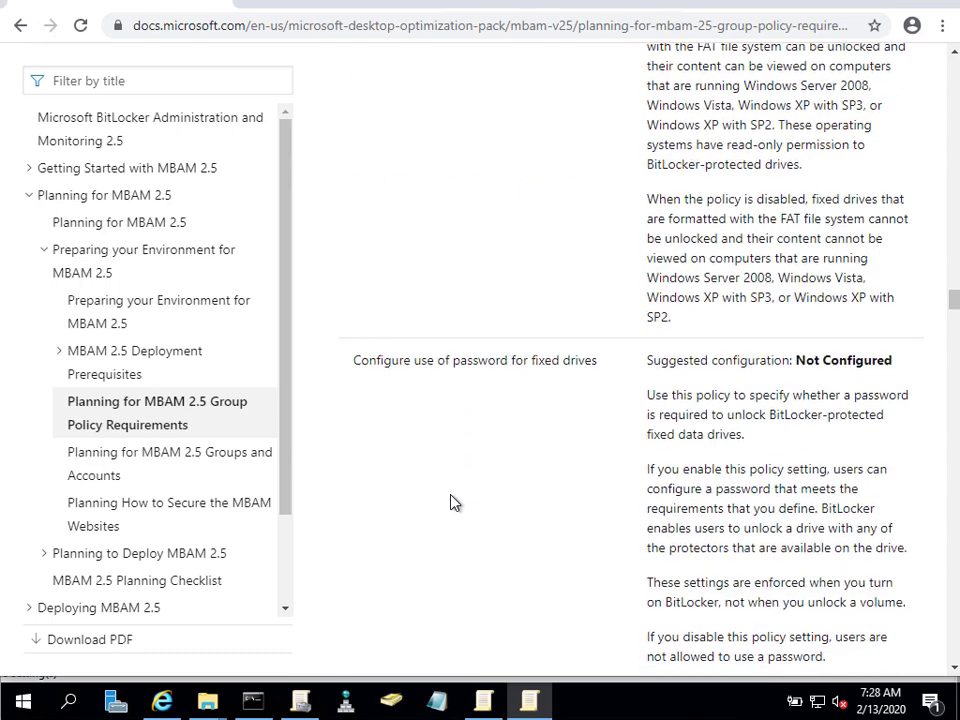
{"action": "scroll", "coordinate": [452, 502], "scroll_direction": "down", "scroll_amount": 7}
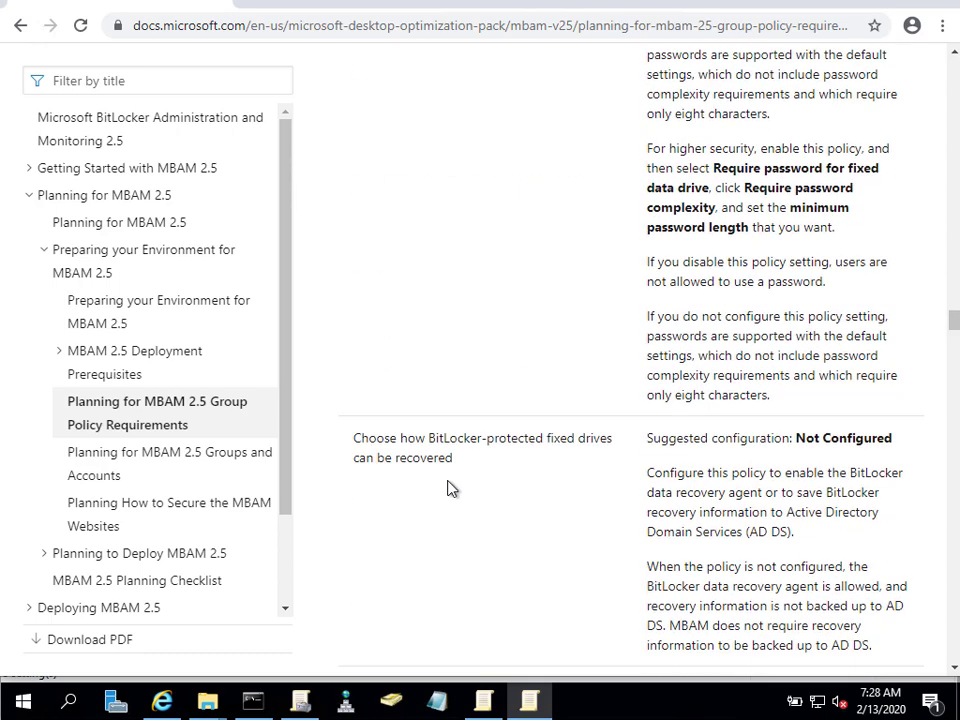
{"action": "scroll", "coordinate": [452, 488], "scroll_direction": "down", "scroll_amount": 5}
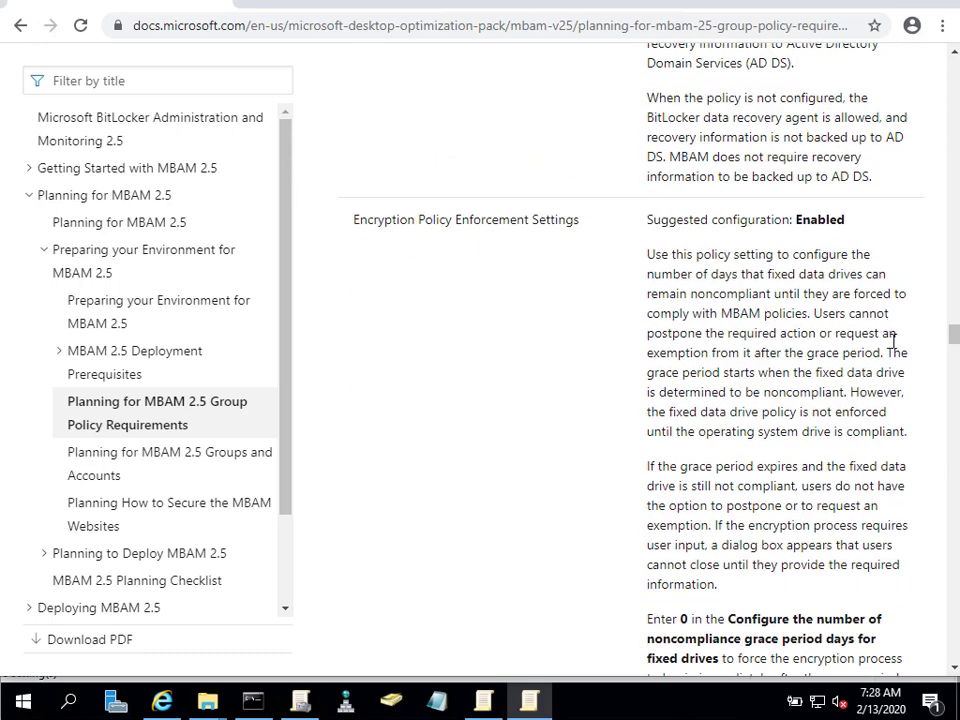
{"action": "scroll", "coordinate": [713, 262], "scroll_direction": "up", "scroll_amount": 20}
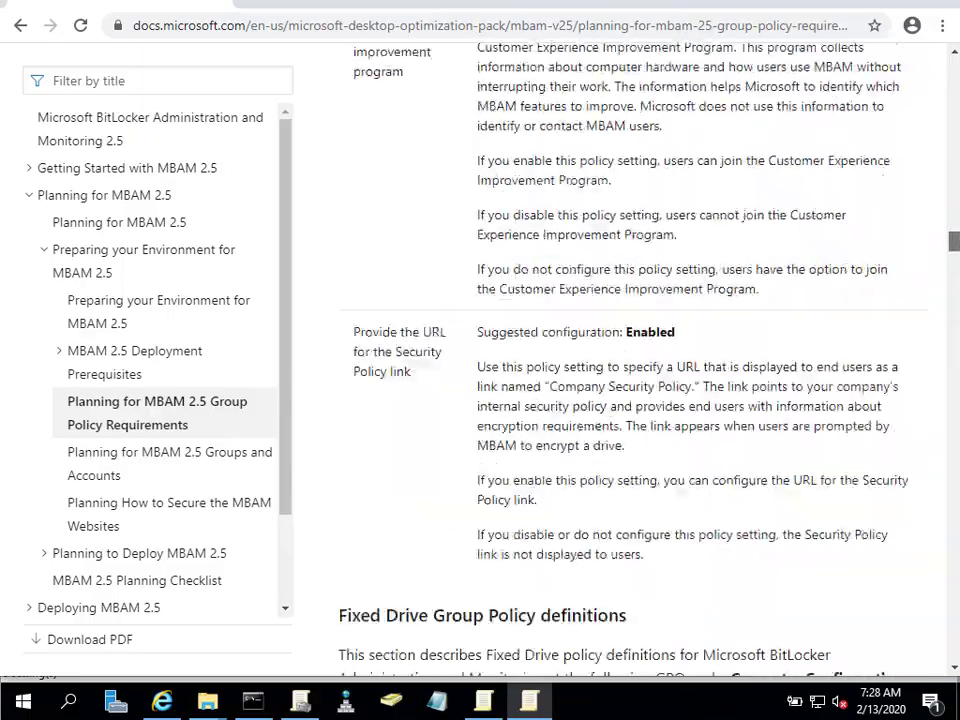
{"action": "scroll", "coordinate": [640, 360], "scroll_direction": "up", "scroll_amount": 20}
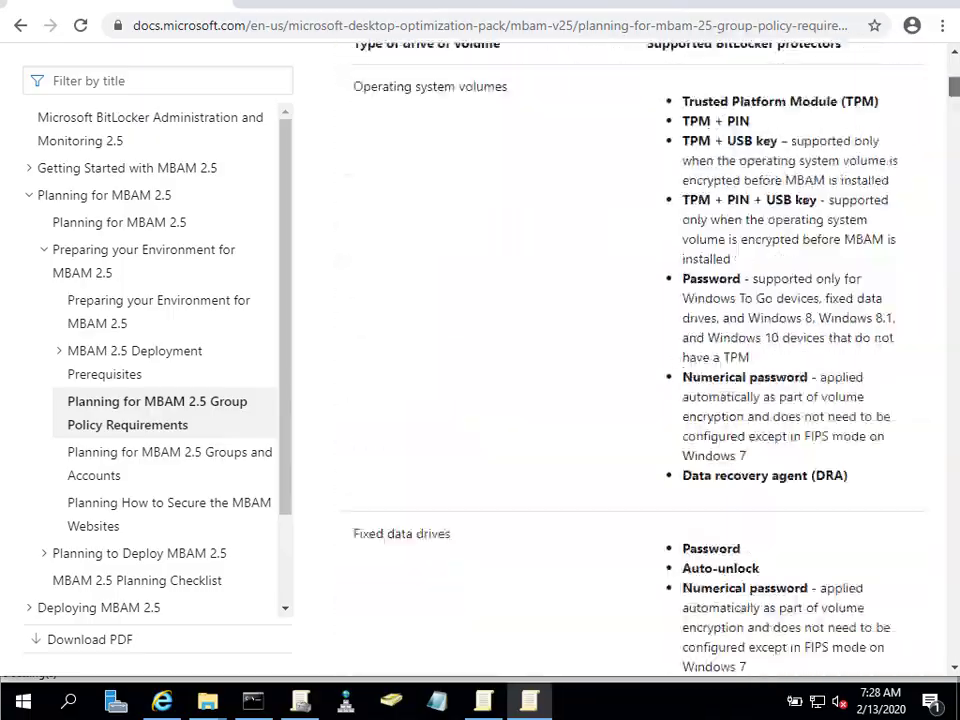
{"action": "scroll", "coordinate": [383, 533], "scroll_direction": "up", "scroll_amount": 8}
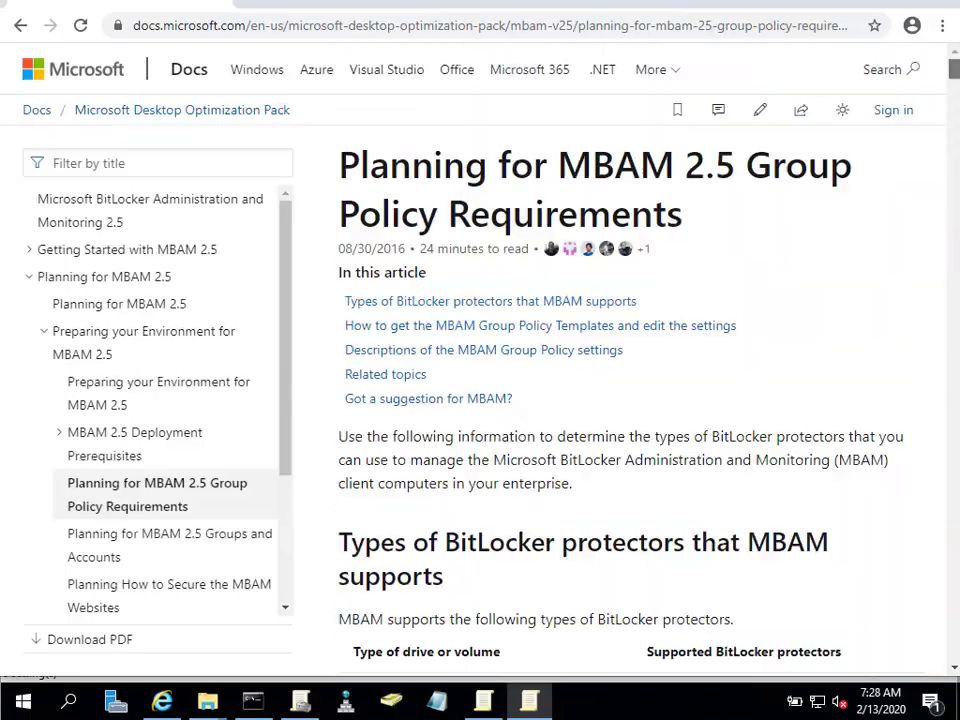
{"action": "scroll", "coordinate": [630, 400], "scroll_direction": "down", "scroll_amount": 20}
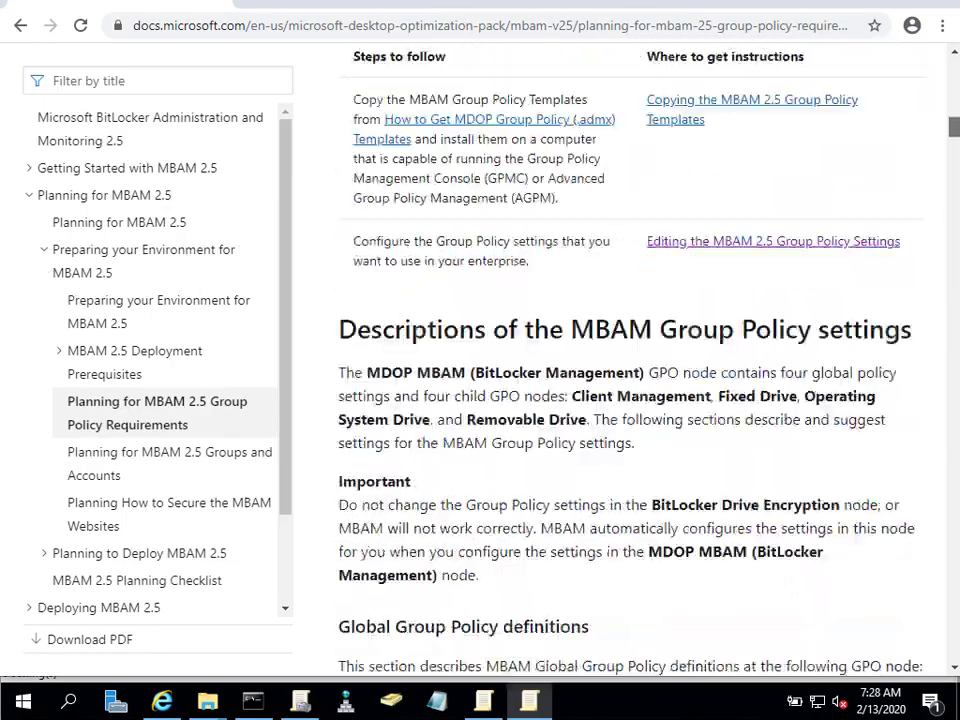
{"action": "scroll", "coordinate": [630, 400], "scroll_direction": "down", "scroll_amount": 20}
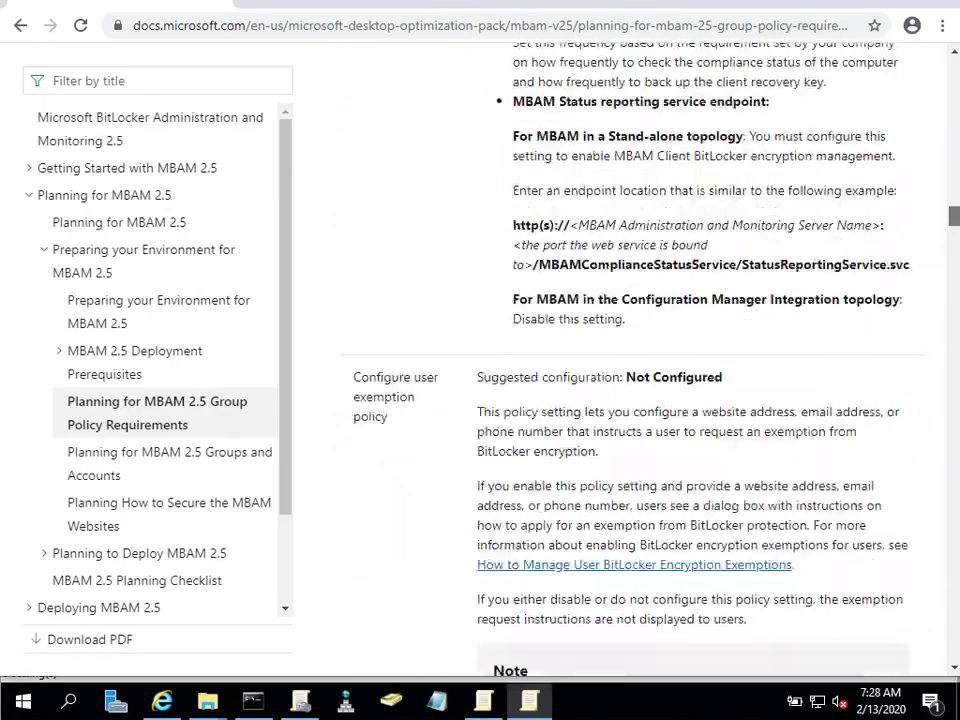
{"action": "scroll", "coordinate": [630, 400], "scroll_direction": "down", "scroll_amount": 3}
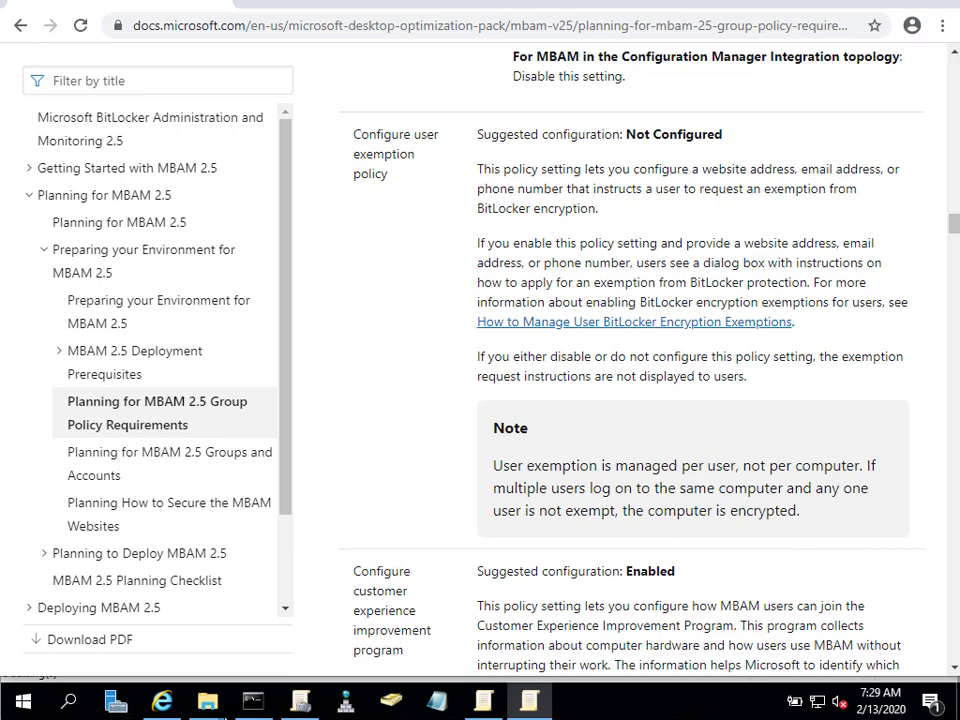
{"action": "left_click", "coordinate": [300, 702]}
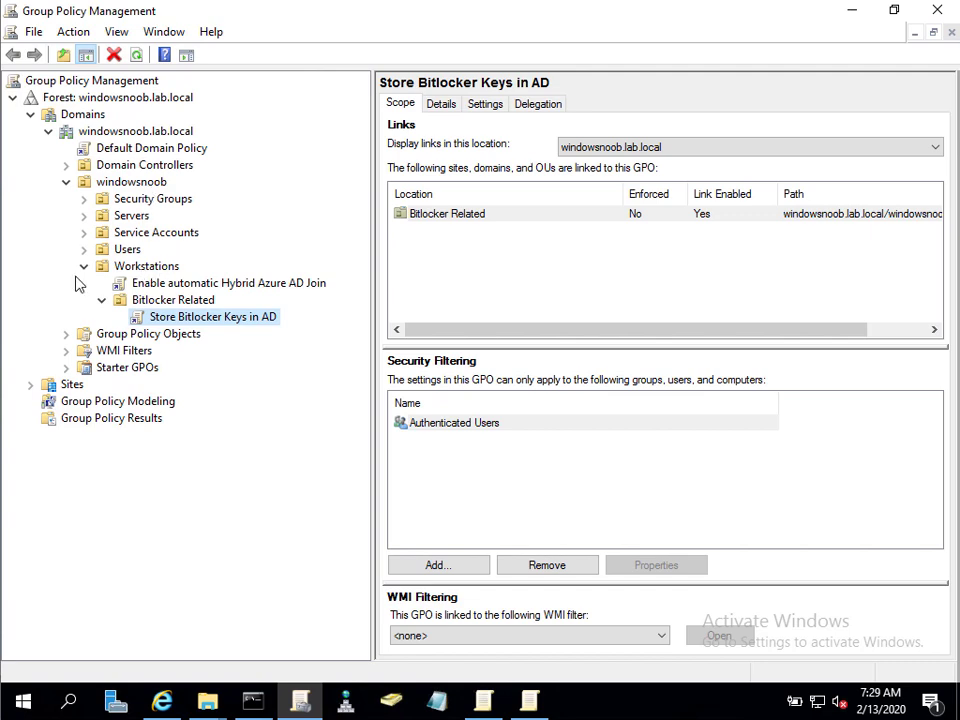
Create a GPO named 'MDOP GPO for Bitlocker Management' linked to the Bitlocker Related OU.
{"action": "left_click", "coordinate": [150, 301]}
{"action": "right_click", "coordinate": [190, 301]}
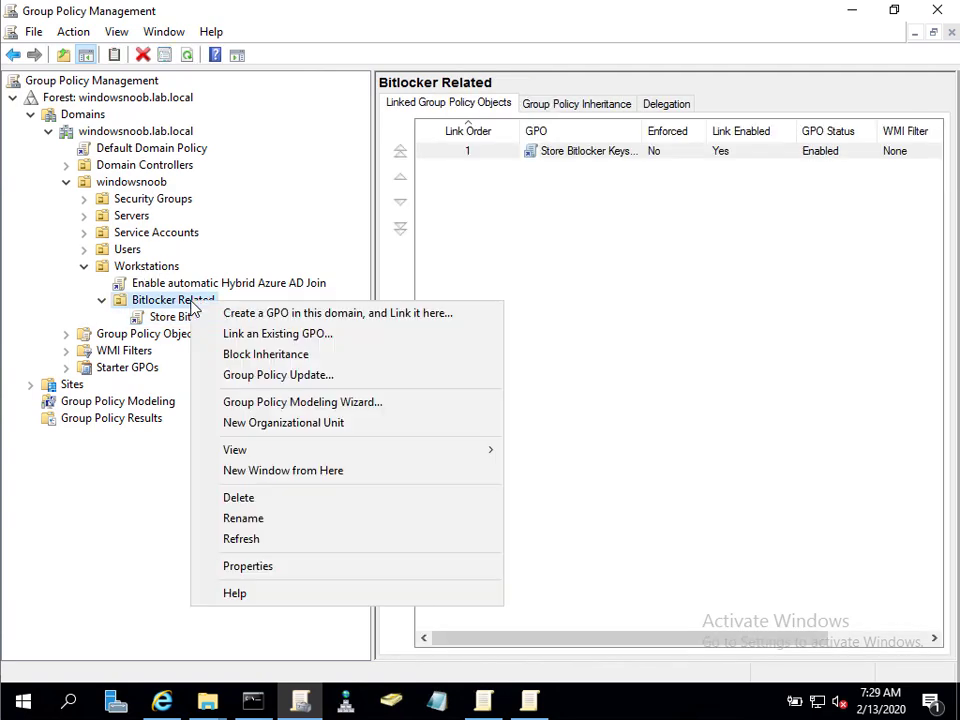
{"action": "left_click", "coordinate": [212, 313]}
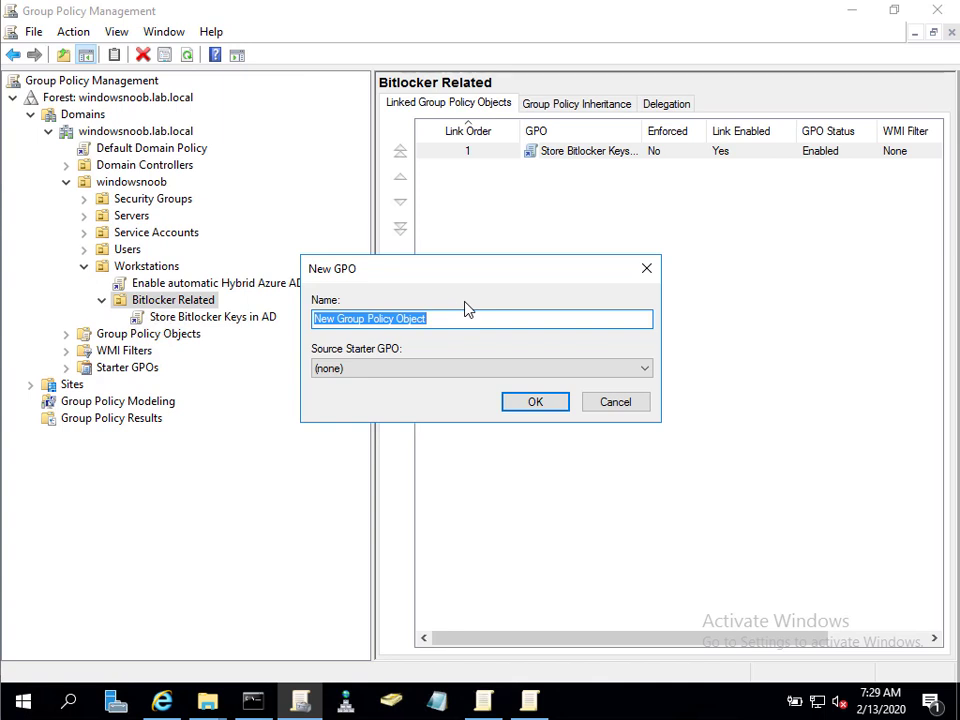
{"action": "type", "text": "MBAM"}
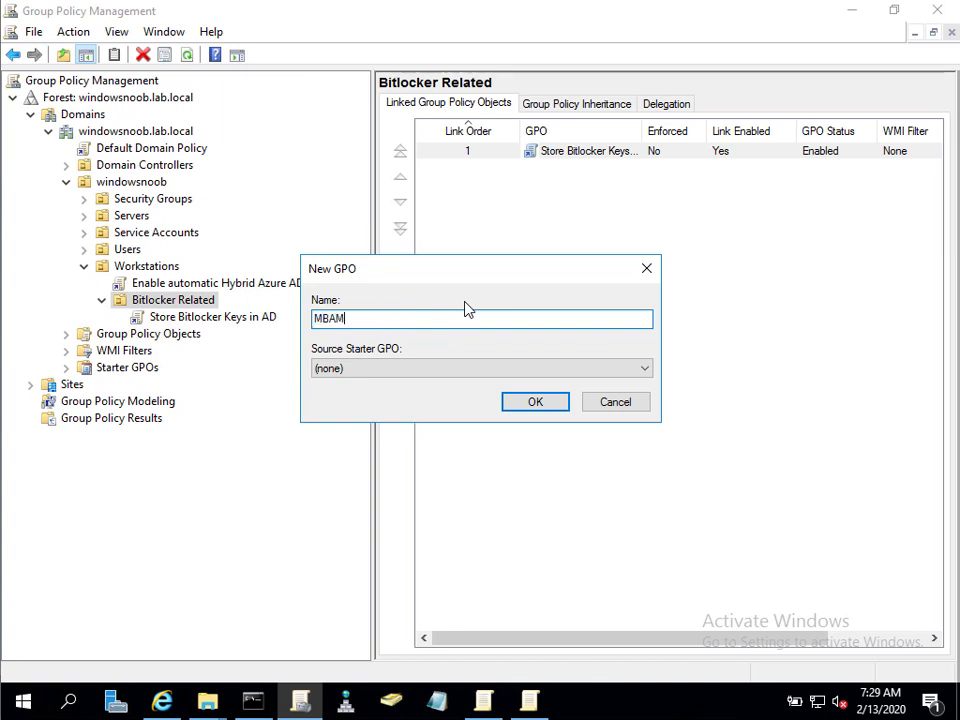
{"action": "key", "text": "BackSpace"}
{"action": "type", "text": "M"}
{"action": "key", "text": "BackSpace"}
{"action": "key", "text": "BackSpace"}
{"action": "key", "text": "BackSpace"}
{"action": "type", "text": "DOP GPO for Bitlocke"}
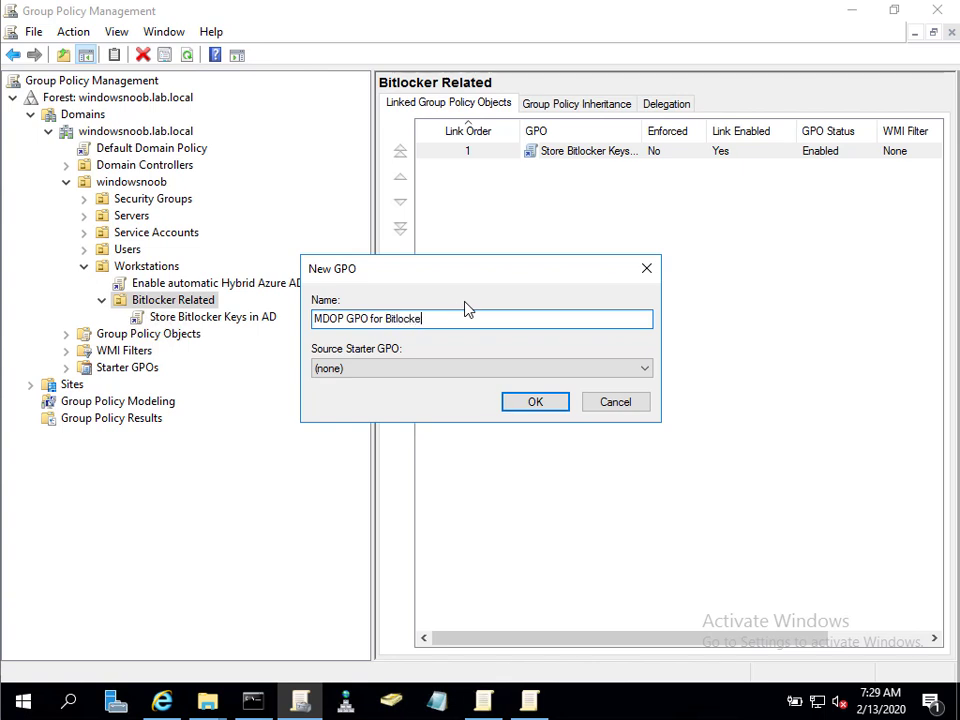
{"action": "type", "text": "r Management"}
{"action": "left_click", "coordinate": [553, 405]}
Open the MDOP GPO in the policy editor, maximized, with a wider navigation tree.
{"action": "right_click", "coordinate": [310, 318]}
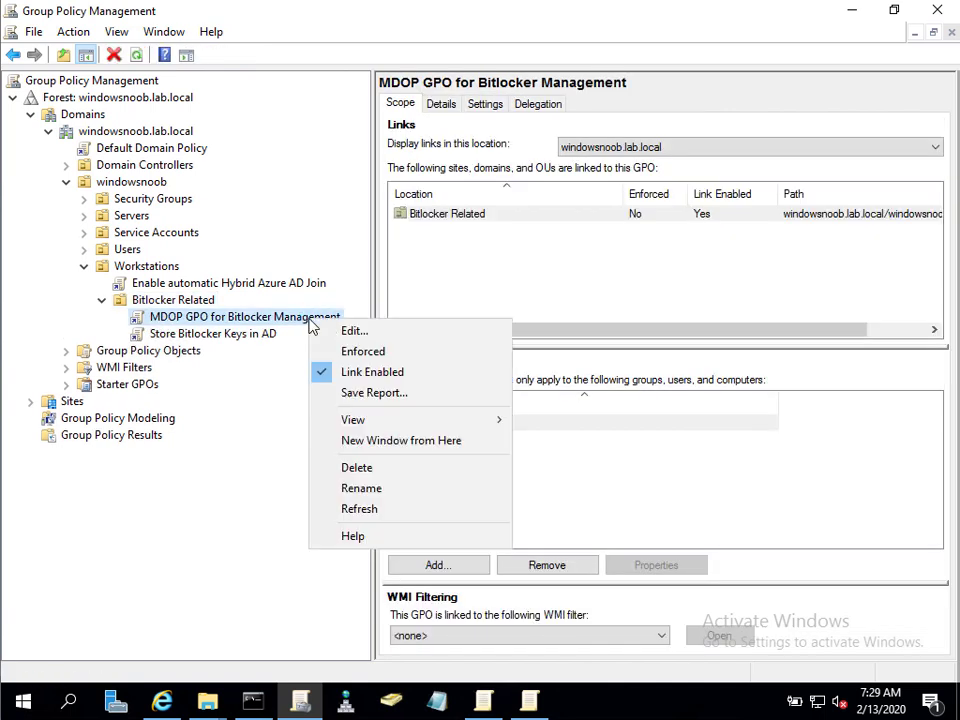
{"action": "left_click", "coordinate": [352, 331]}
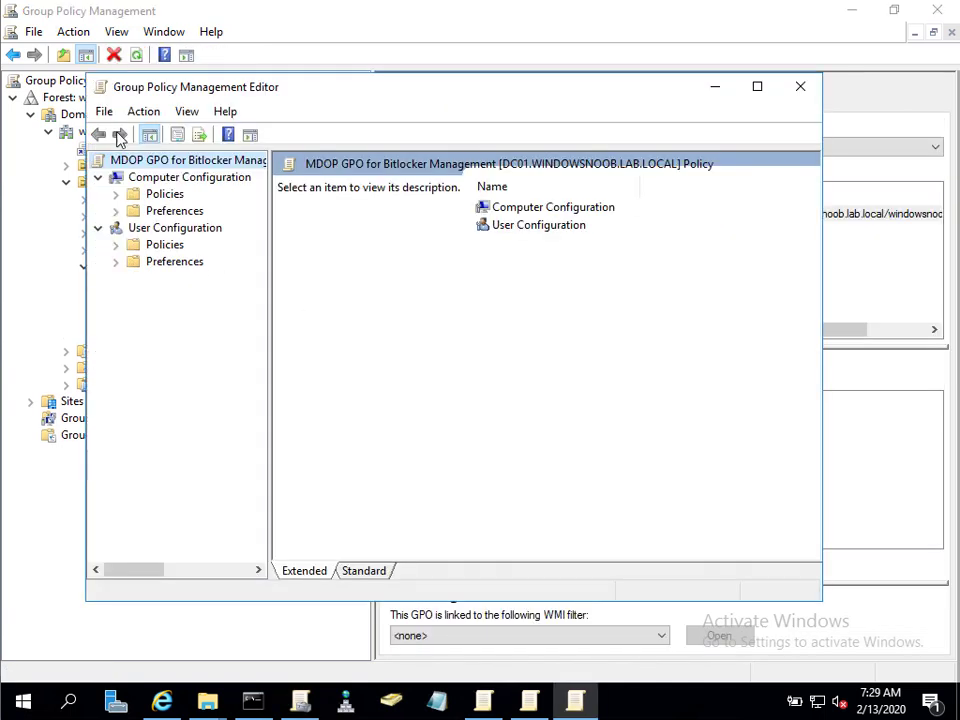
{"action": "double_click", "coordinate": [162, 194]}
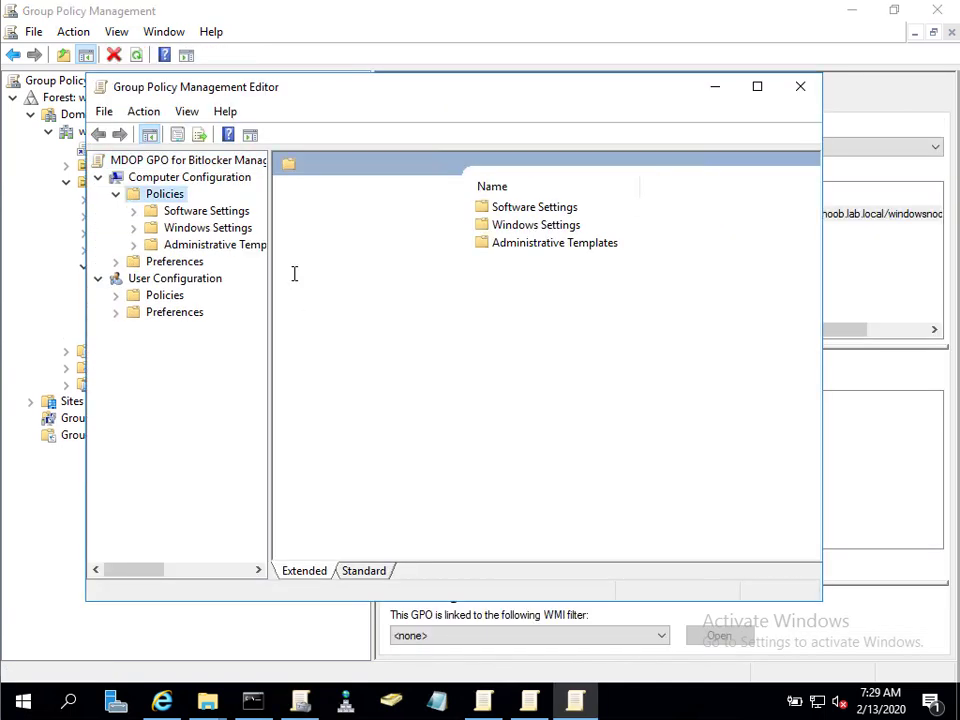
{"action": "left_click", "coordinate": [170, 244]}
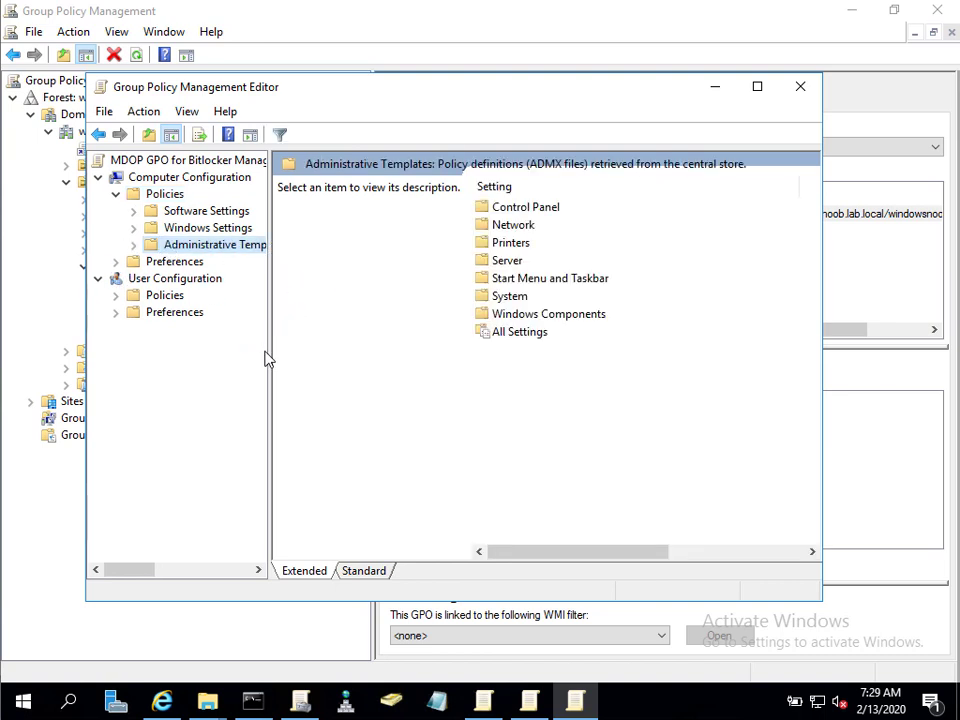
{"action": "left_click_drag", "start_coordinate": [270, 360], "coordinate": [390, 360]}
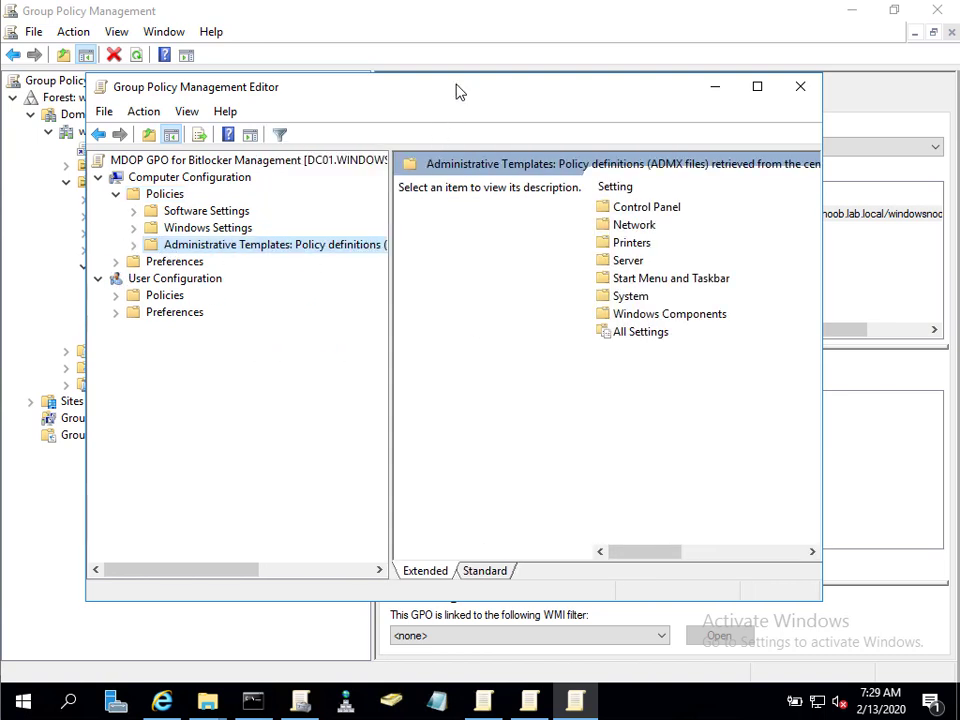
{"action": "double_click", "coordinate": [456, 90]}
Navigate to Windows Components > MDOP MBAM > Operating System Drive to list its 11 settings.
{"action": "left_click", "coordinate": [48, 165]}
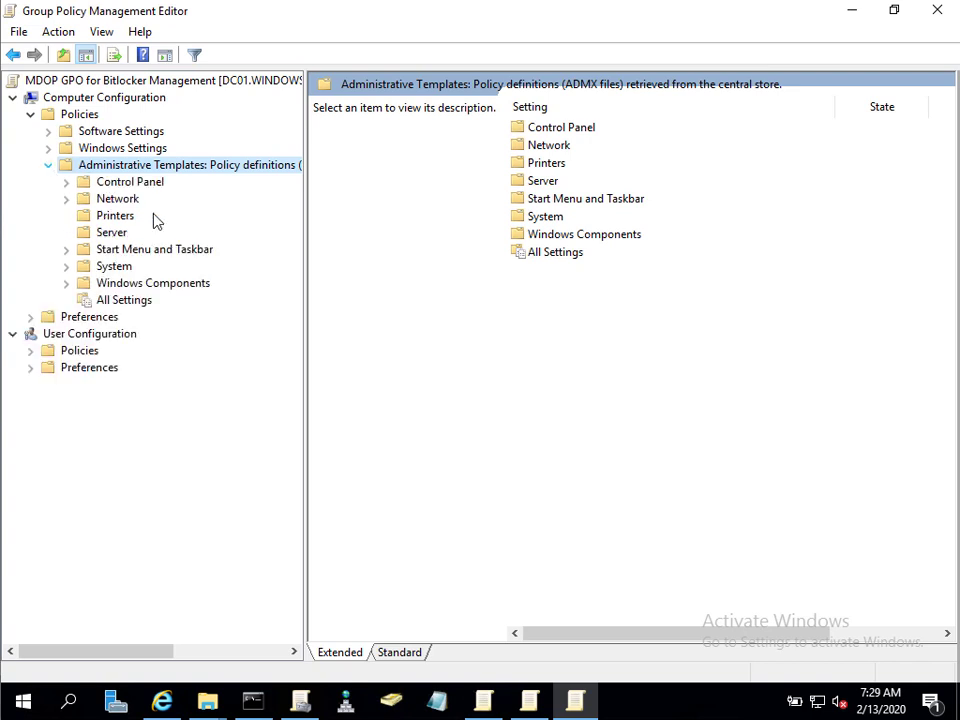
{"action": "double_click", "coordinate": [118, 286]}
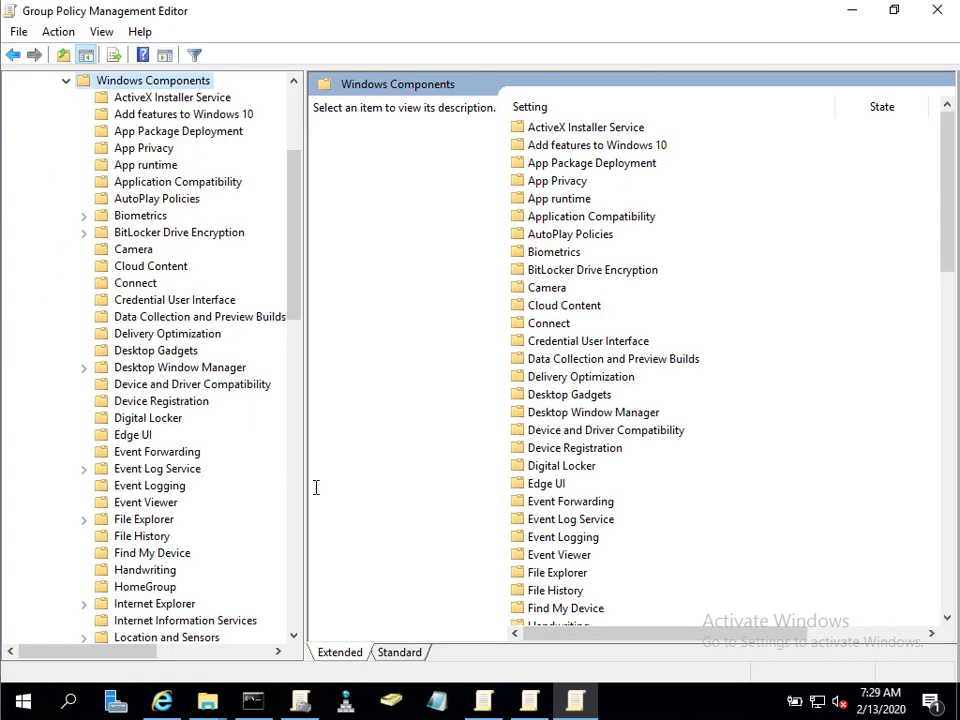
{"action": "left_click_drag", "start_coordinate": [313, 491], "coordinate": [416, 440]}
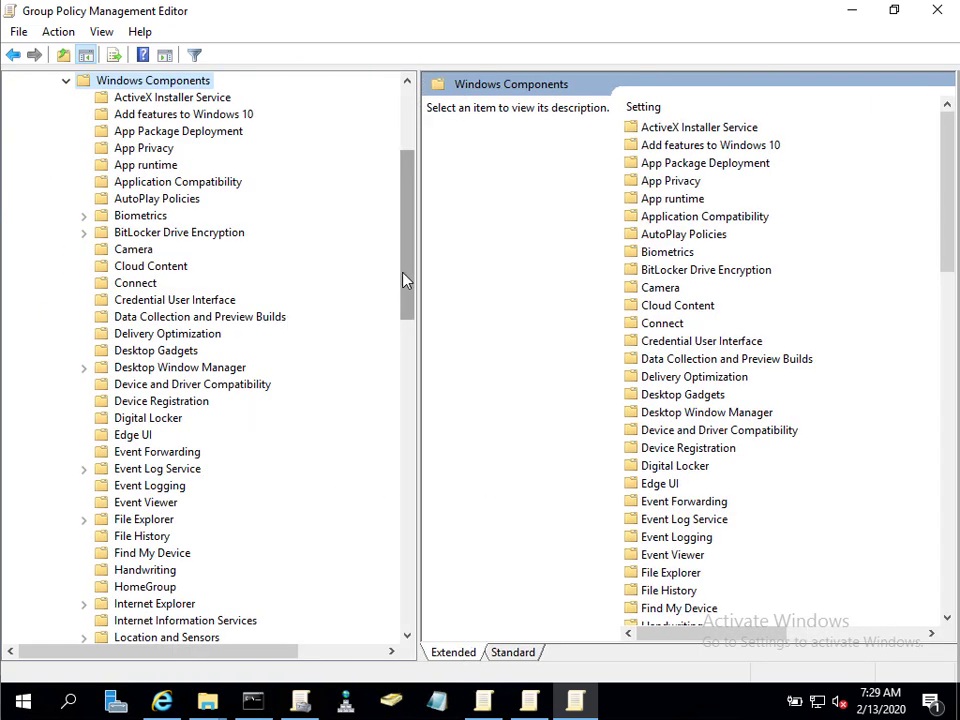
{"action": "left_click_drag", "start_coordinate": [406, 279], "coordinate": [433, 425]}
{"action": "scroll", "coordinate": [176, 223], "scroll_direction": "down", "scroll_amount": 2}
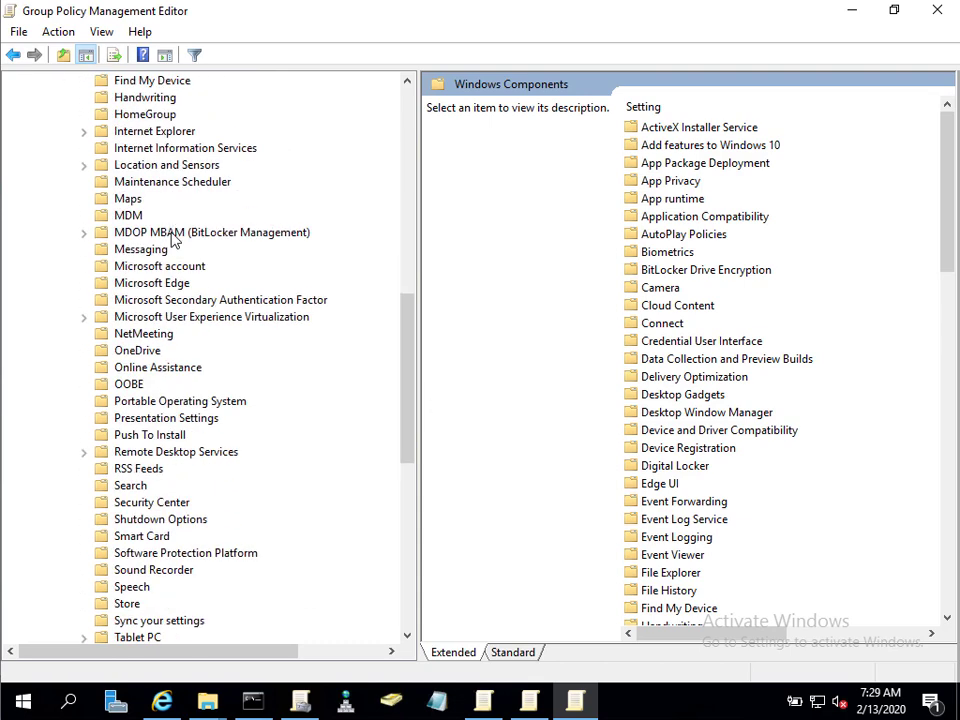
{"action": "double_click", "coordinate": [174, 235]}
{"action": "left_click", "coordinate": [170, 286]}
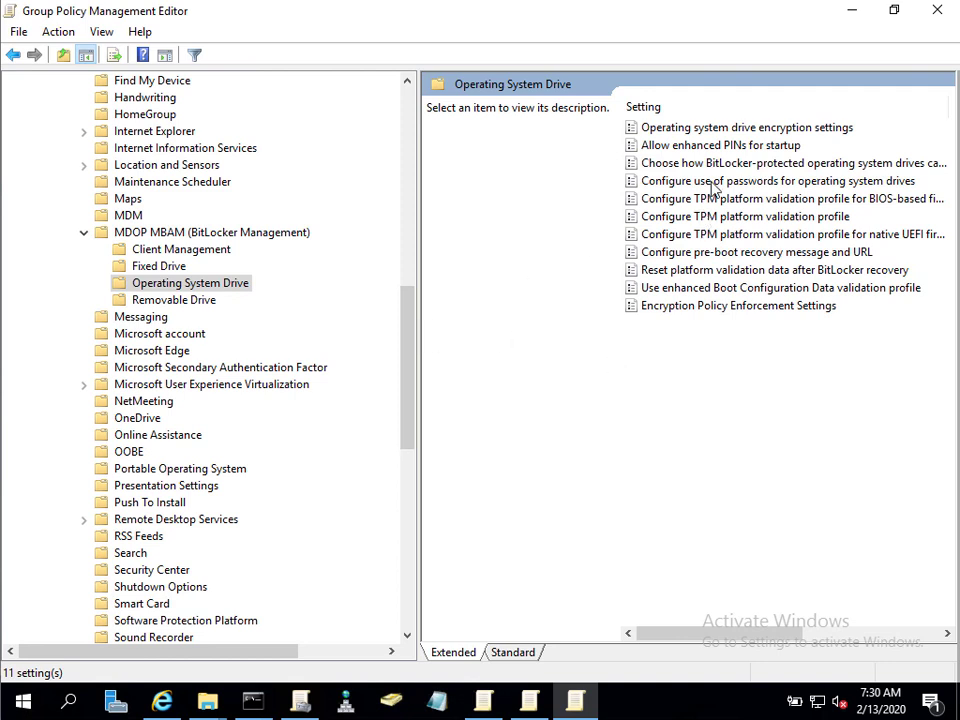
Open the 'Configure pre-boot recovery message and URL' policy dialog and move it up and right.
{"action": "mouse_move", "coordinate": [763, 640]}
{"action": "left_mouse_down"}
{"action": "mouse_move", "coordinate": [833, 639]}
{"action": "mouse_move", "coordinate": [758, 640]}
{"action": "left_mouse_up"}
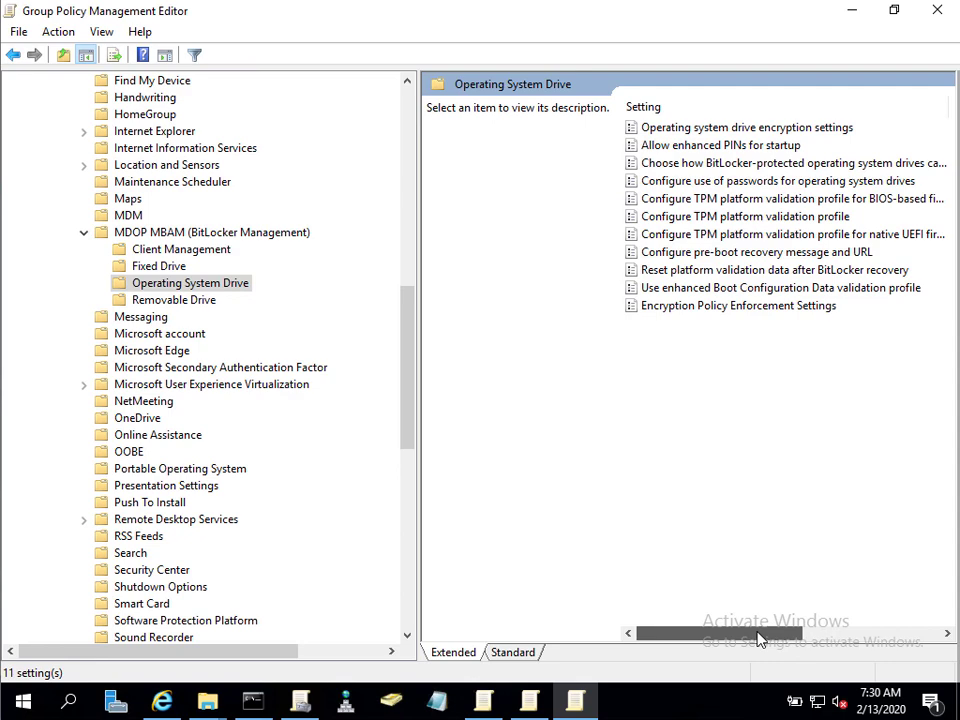
{"action": "left_click", "coordinate": [783, 253]}
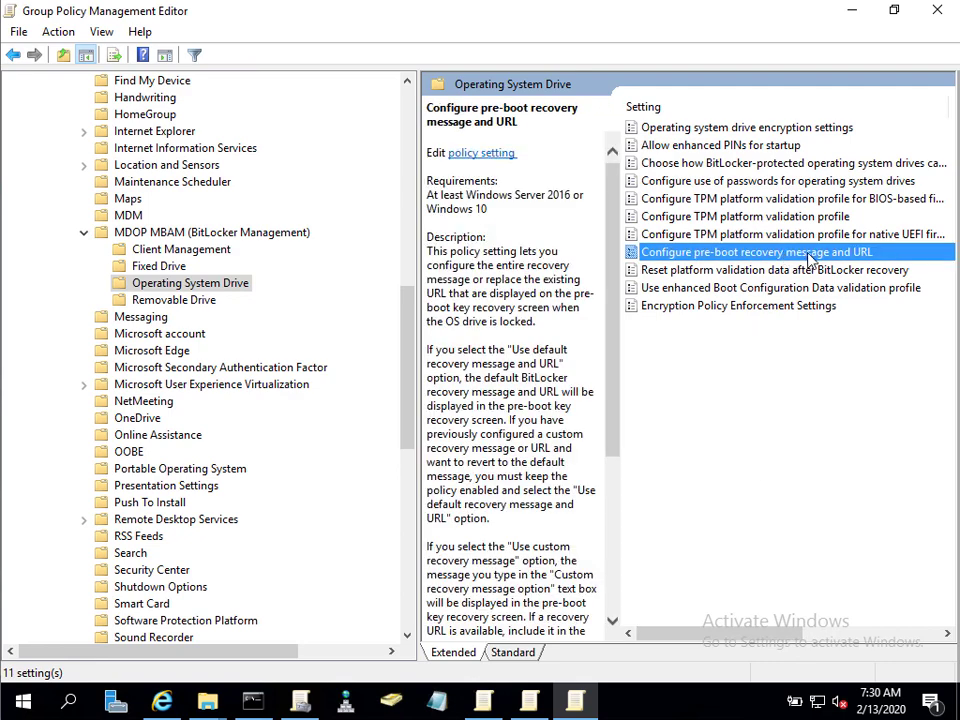
{"action": "double_click", "coordinate": [808, 255]}
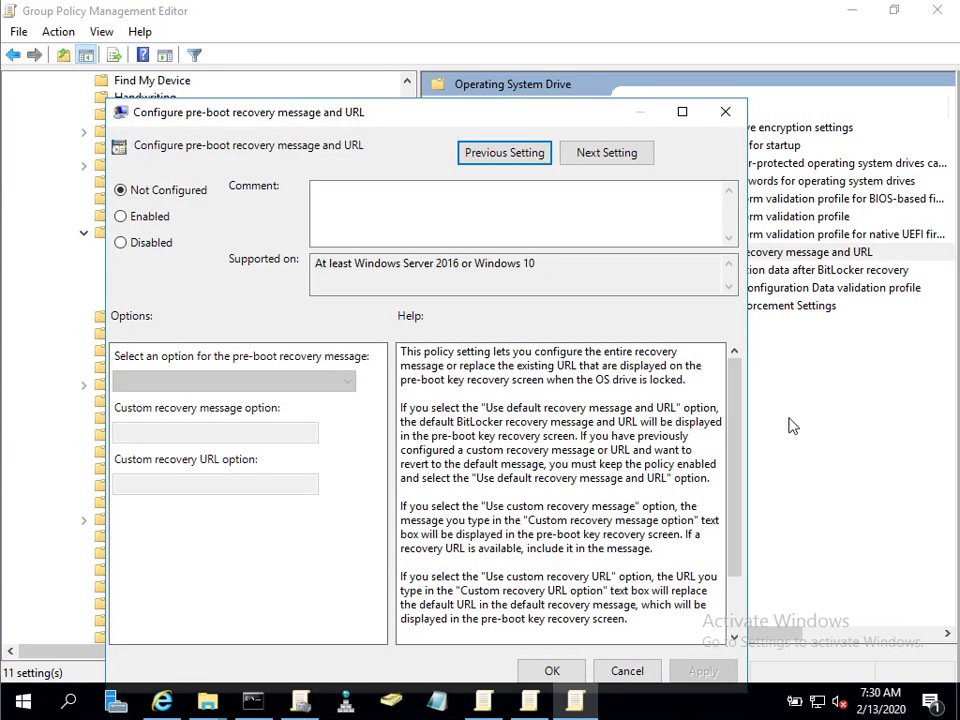
{"action": "left_click_drag", "start_coordinate": [398, 122], "coordinate": [556, 55]}
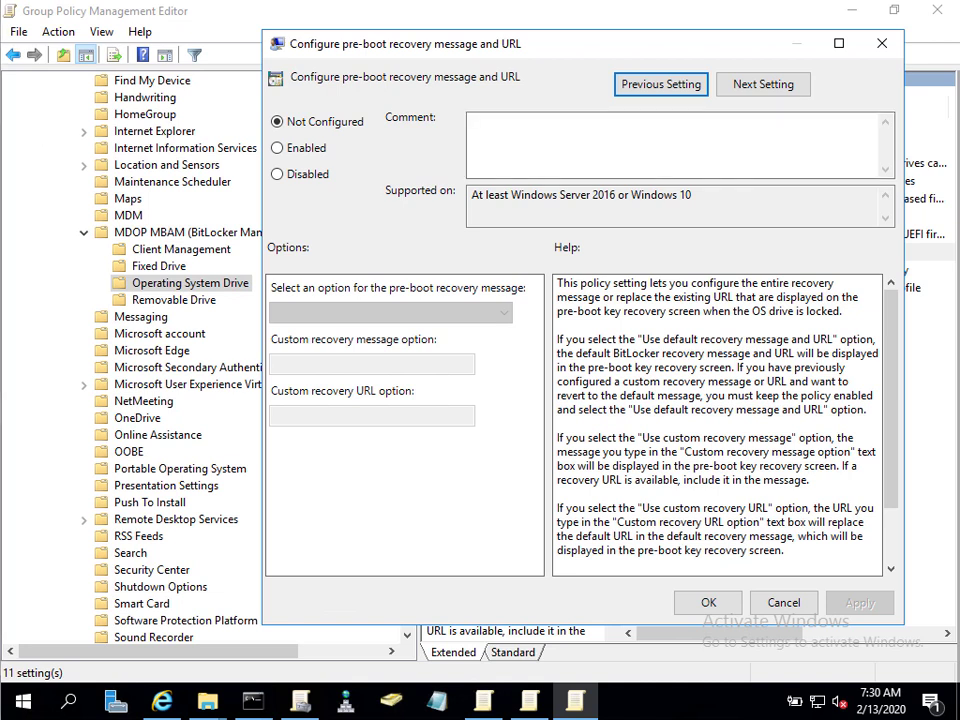
Sign in to the Windows 10 test VM as the domain user with the account password.
{"action": "key", "text": "super+l"}
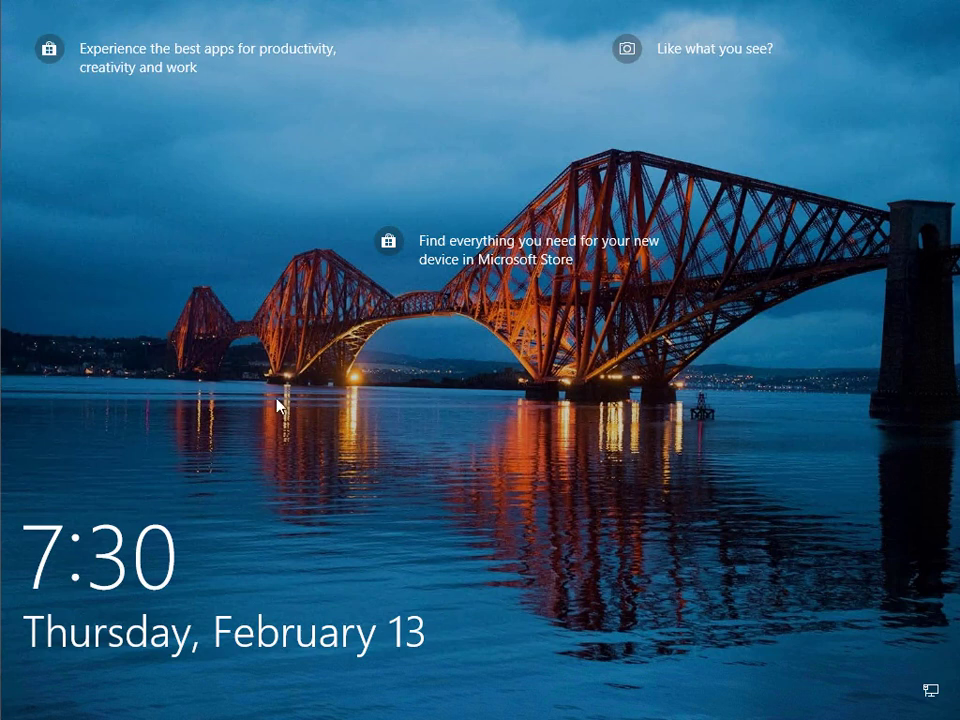
{"action": "left_click", "coordinate": [285, 190]}
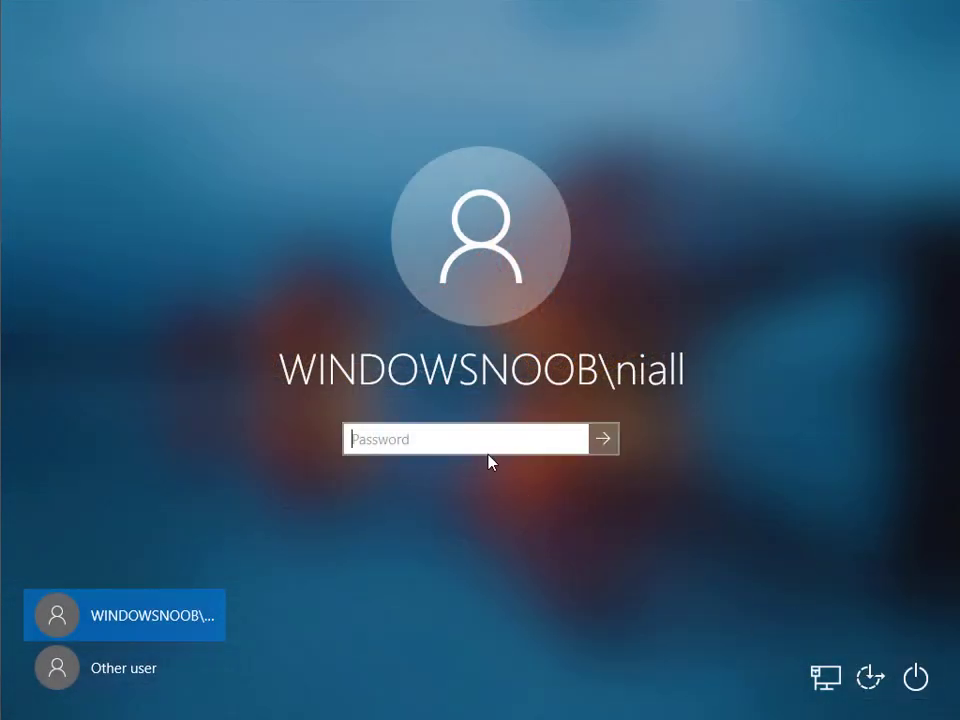
{"action": "type", "text": "•••••••"}
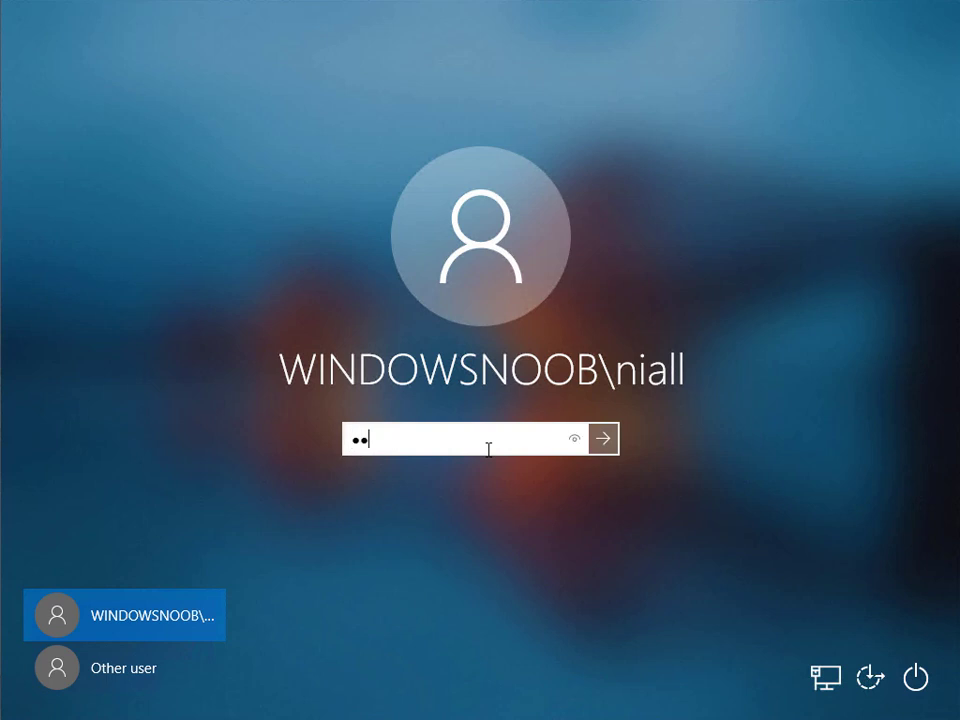
{"action": "key", "text": "Return"}
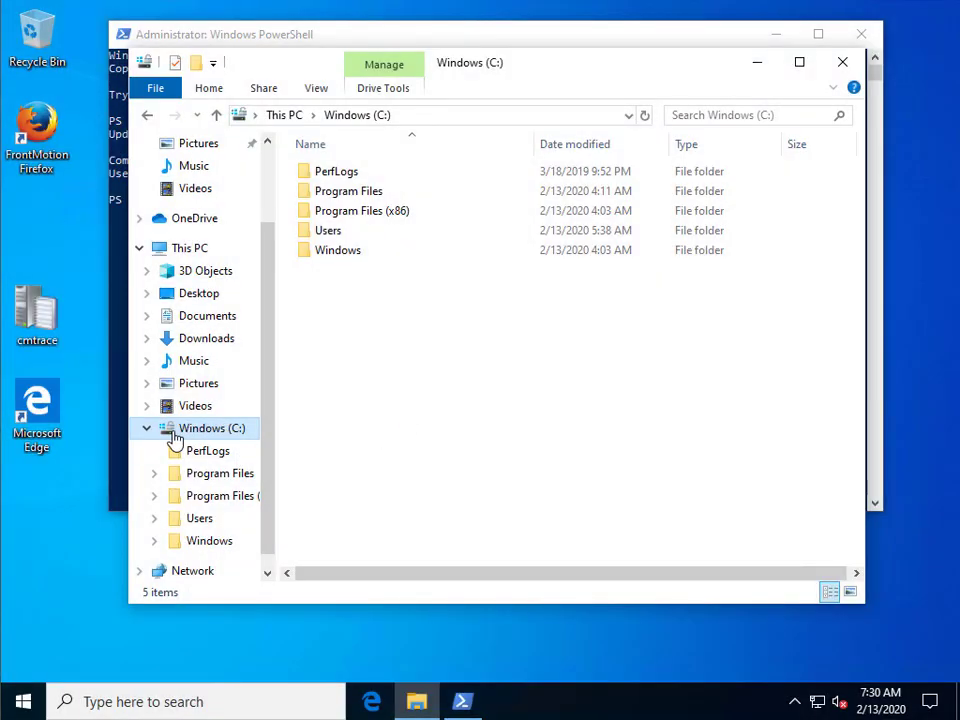
Run 'control' and open Configuration Manager from System and Security.
{"action": "right_click", "coordinate": [23, 701]}
{"action": "left_click", "coordinate": [65, 601]}
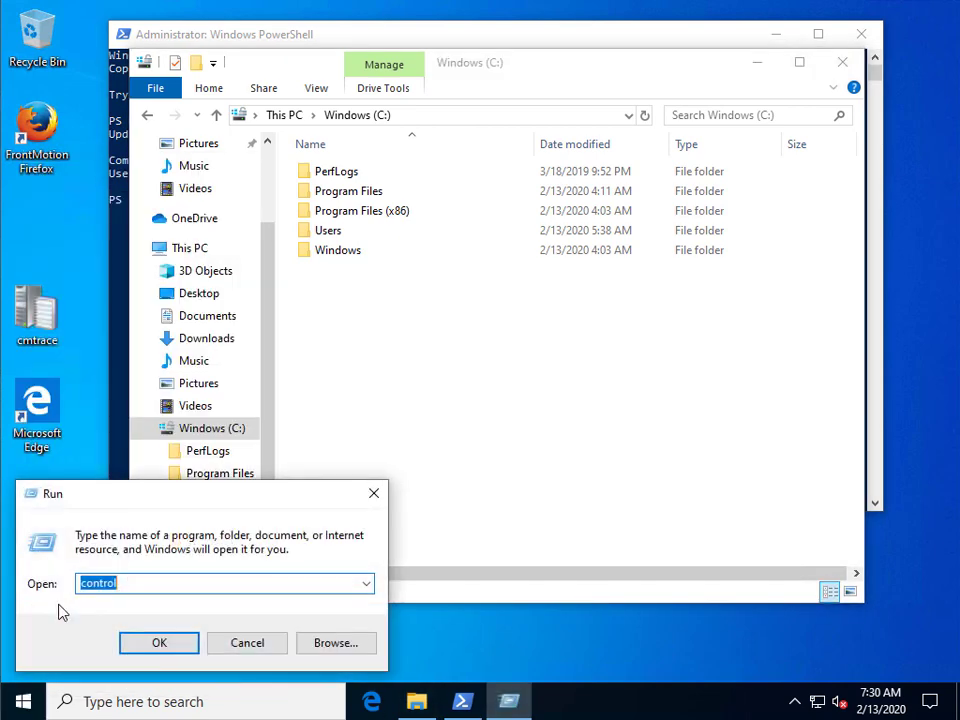
{"action": "key", "text": "Return"}
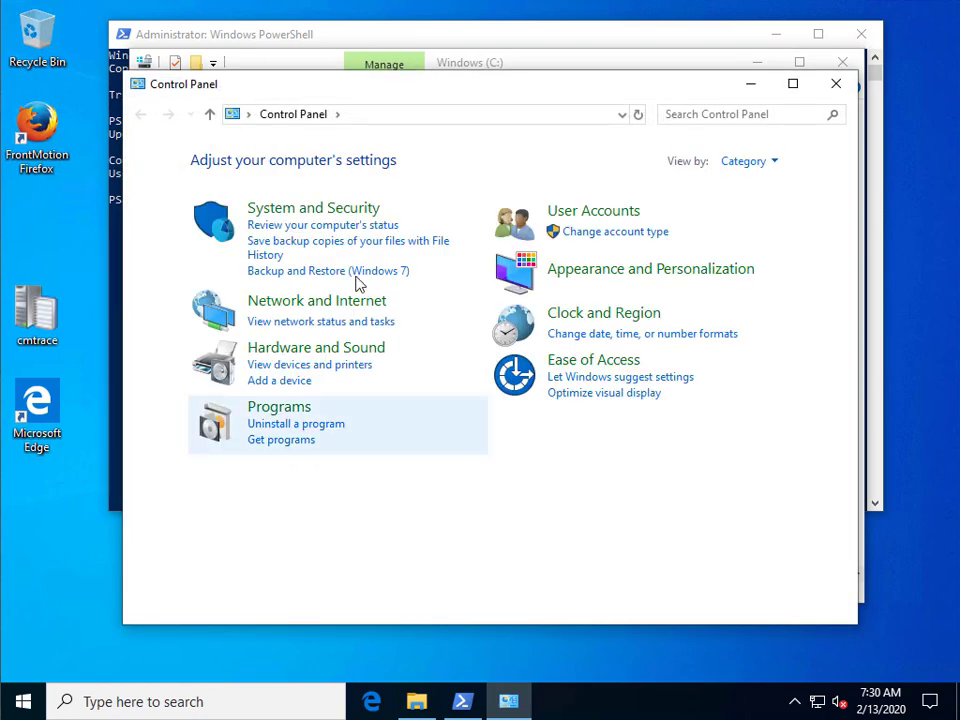
{"action": "left_click", "coordinate": [330, 208]}
{"action": "scroll", "coordinate": [515, 460], "scroll_direction": "down", "scroll_amount": 3}
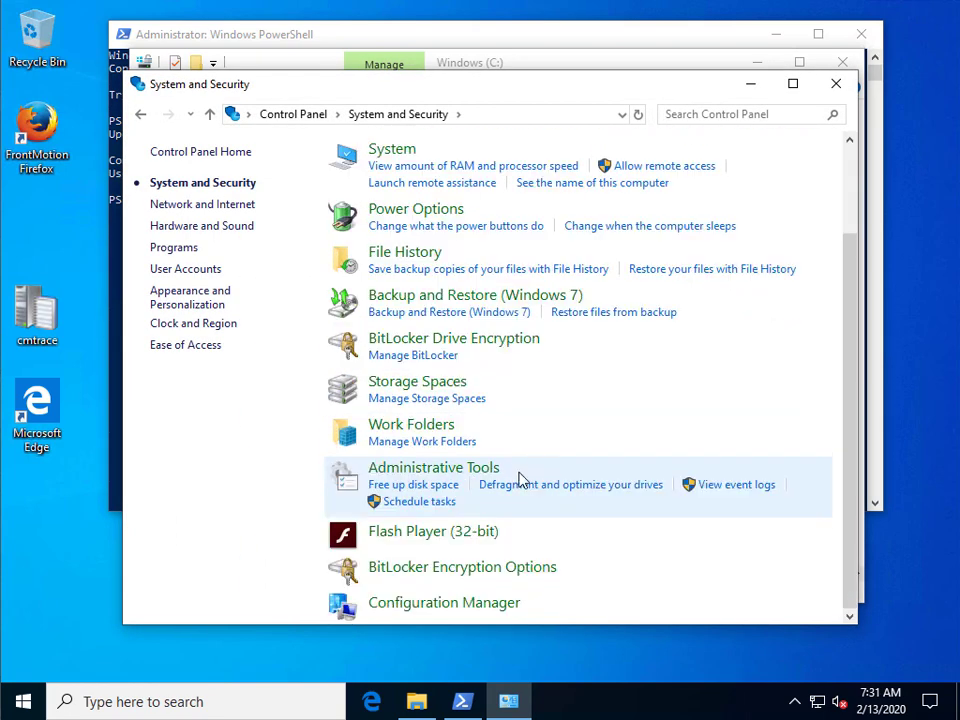
{"action": "left_click", "coordinate": [480, 608]}
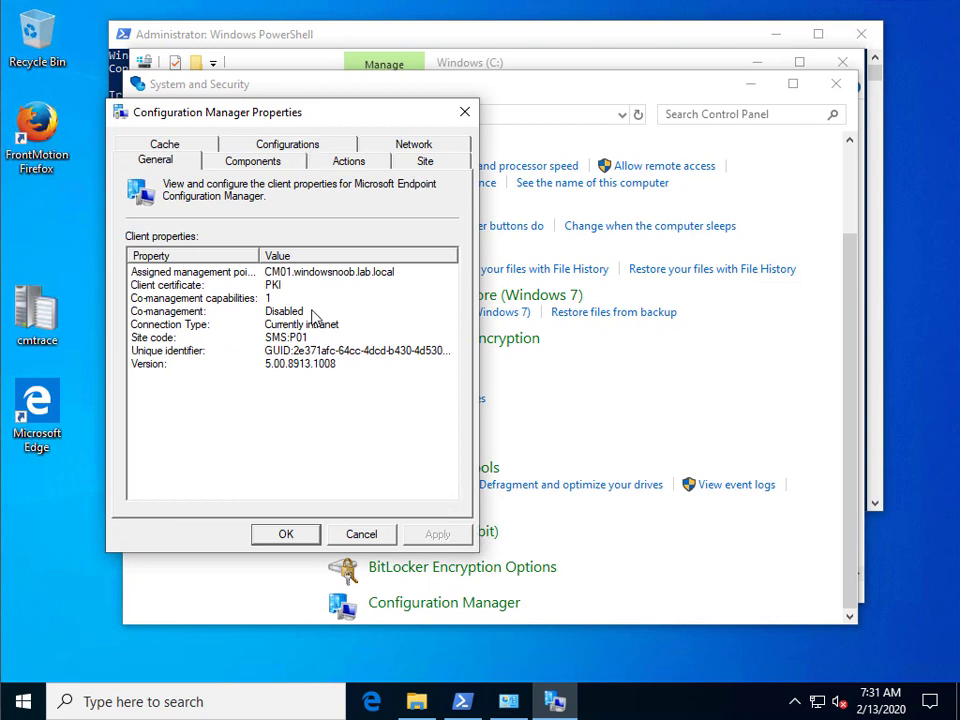
View the Configurations tab baselines, Enable Bitlocker Encryption and Enforce MBAM Encryption, with full names readable.
{"action": "left_click", "coordinate": [252, 287]}
{"action": "left_click", "coordinate": [293, 145]}
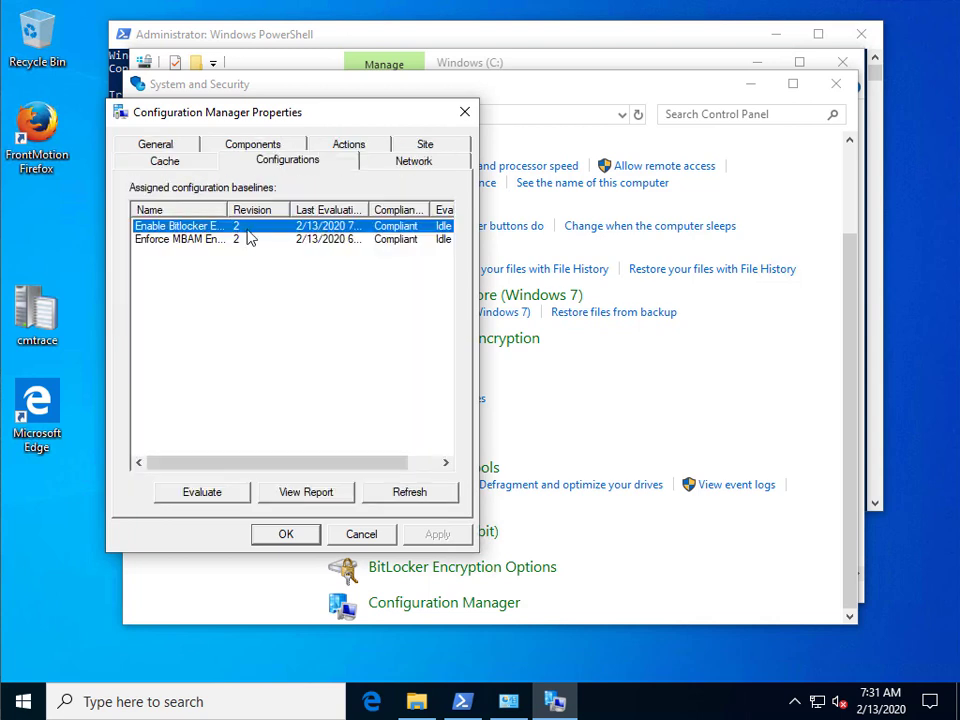
{"action": "left_click_drag", "start_coordinate": [228, 210], "coordinate": [273, 210]}
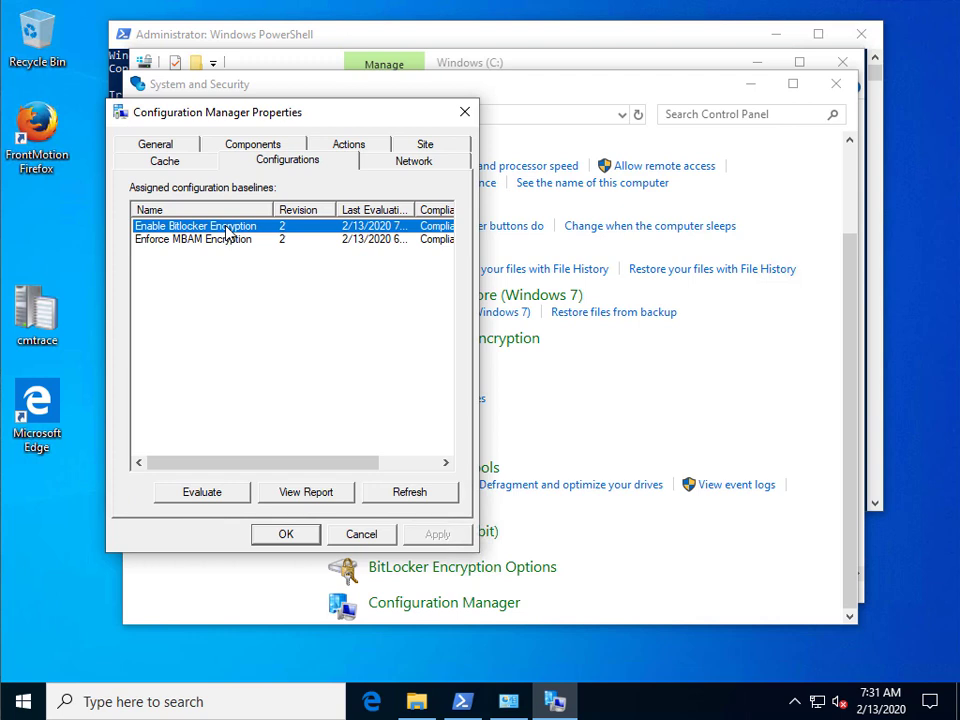
{"action": "left_click", "coordinate": [236, 243]}
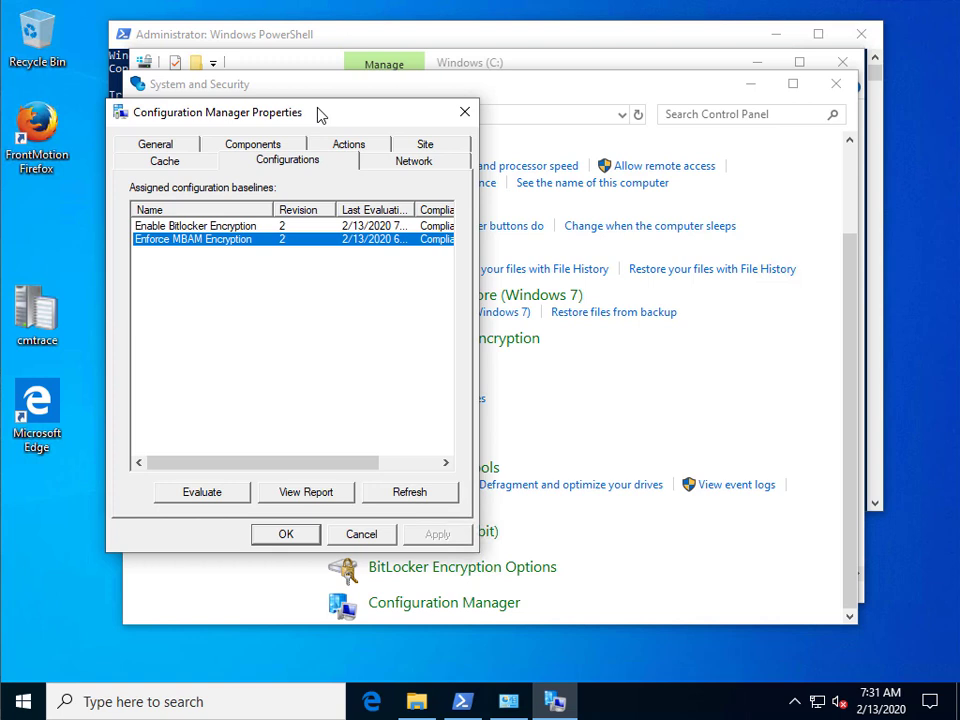
{"action": "left_click", "coordinate": [52, 699]}
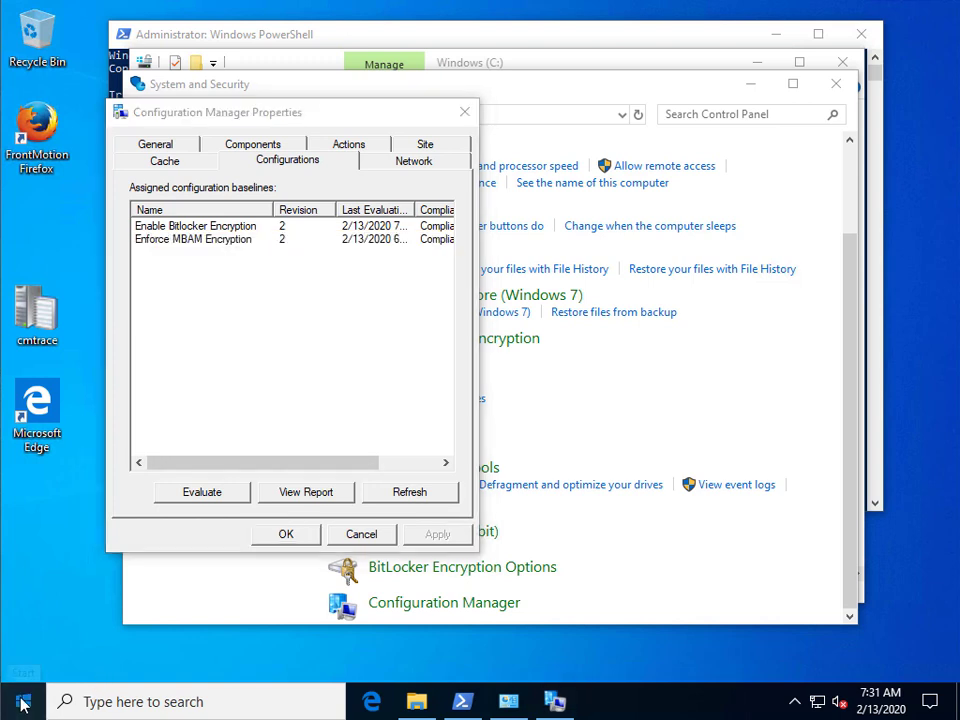
Power down the Windows 10 test VM from the Start menu until '#11_w10_3' reports turned off.
{"action": "left_click", "coordinate": [35, 688]}
{"action": "left_click", "coordinate": [28, 666]}
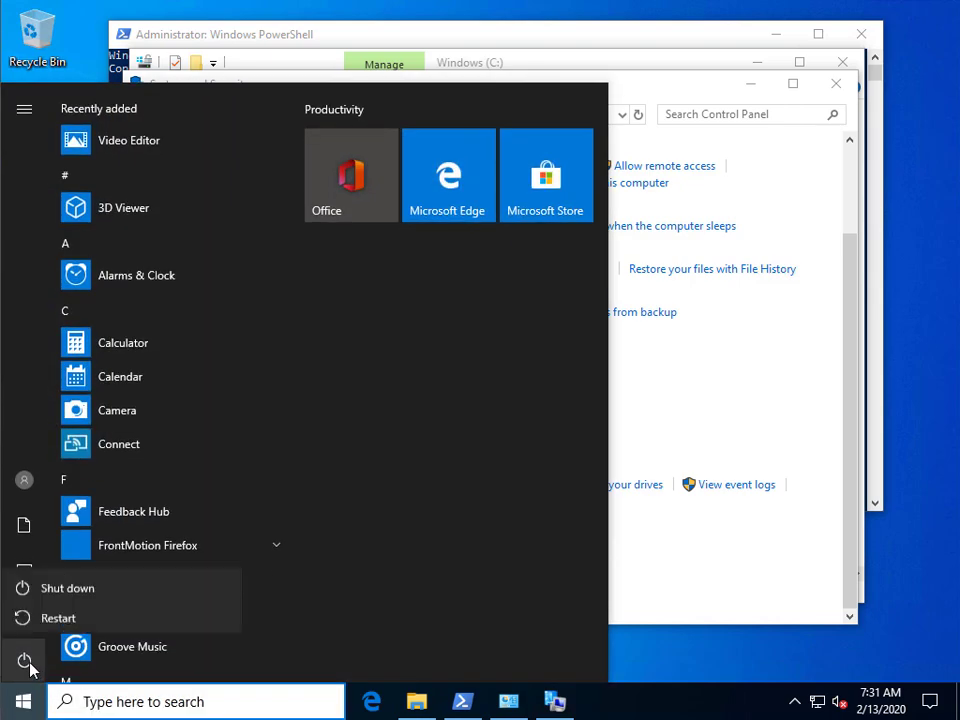
{"action": "left_click", "coordinate": [70, 590]}
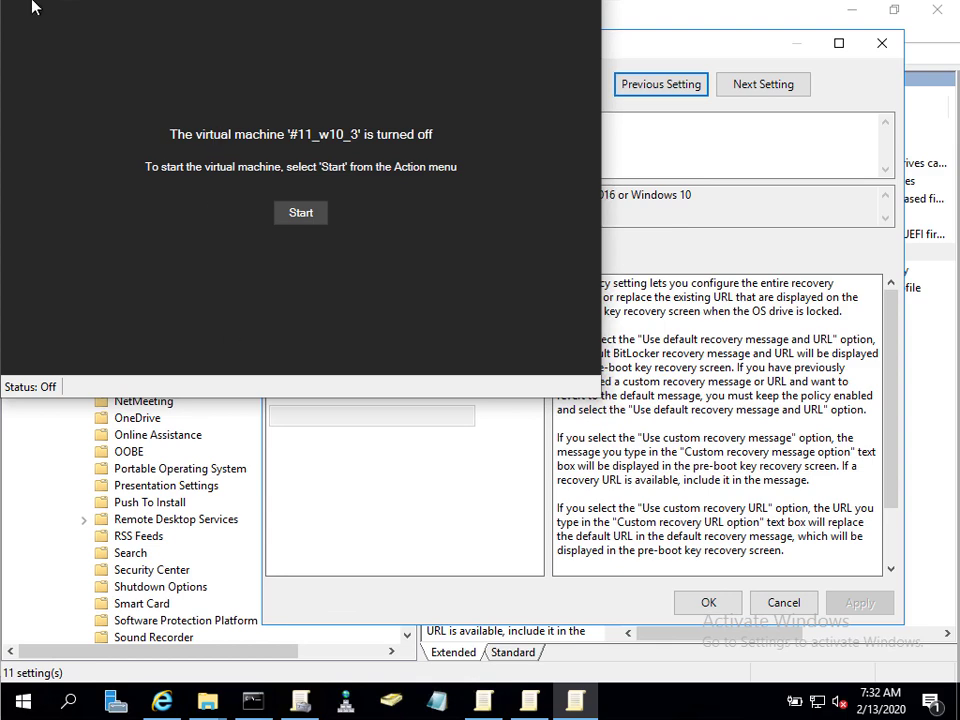
{"action": "left_click", "coordinate": [32, 0]}
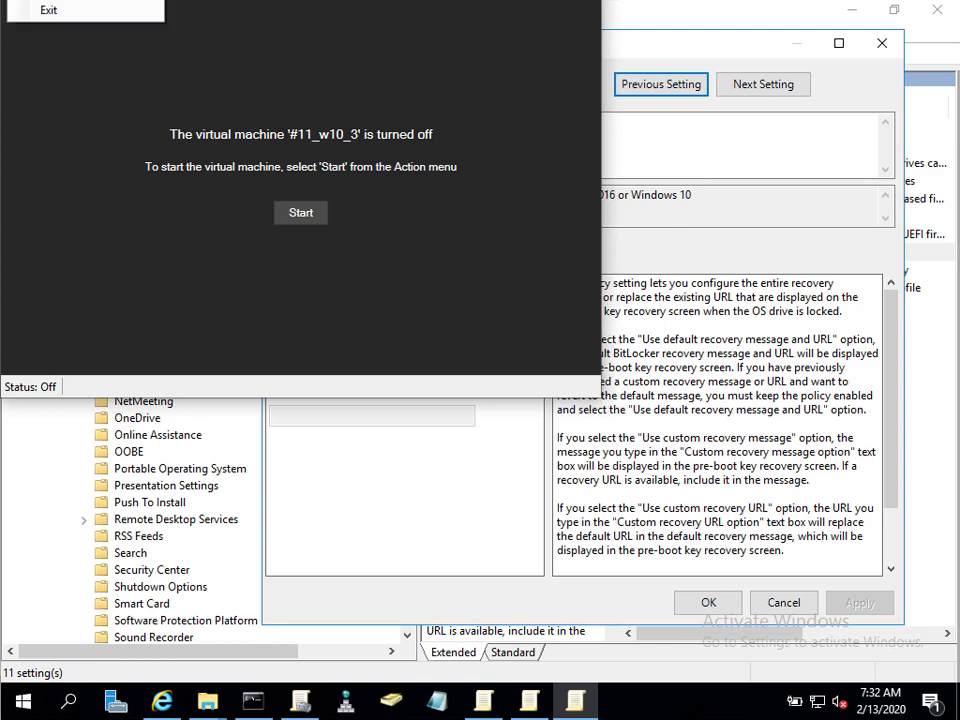
Review the VM's Firmware boot order and Security TPM pages, save the settings, and start the VM.
{"action": "left_click", "coordinate": [250, 185]}
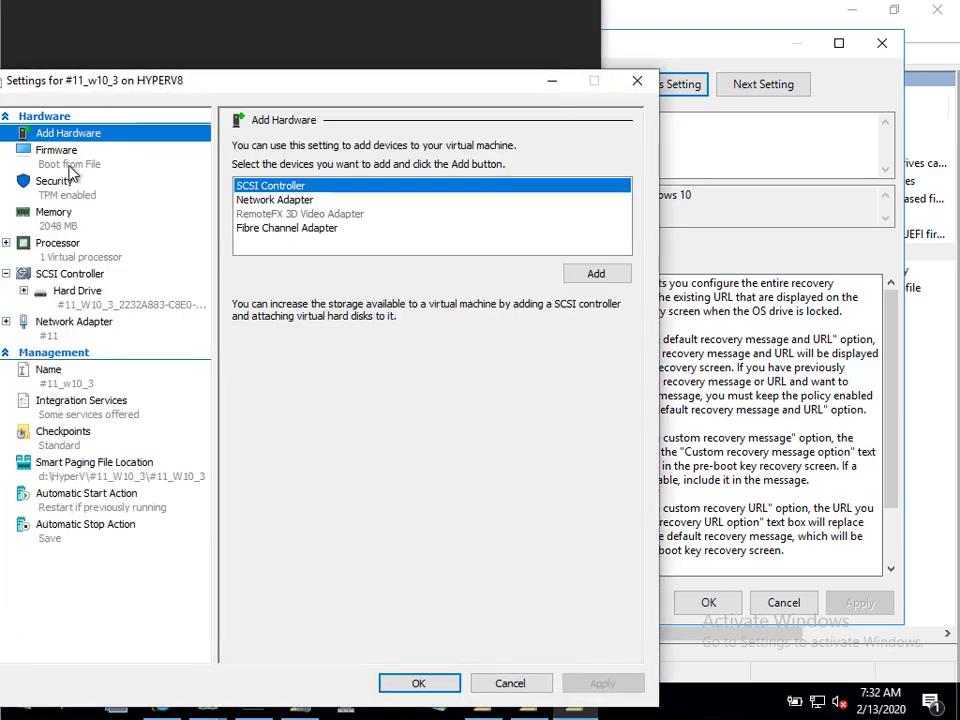
{"action": "left_click", "coordinate": [72, 174]}
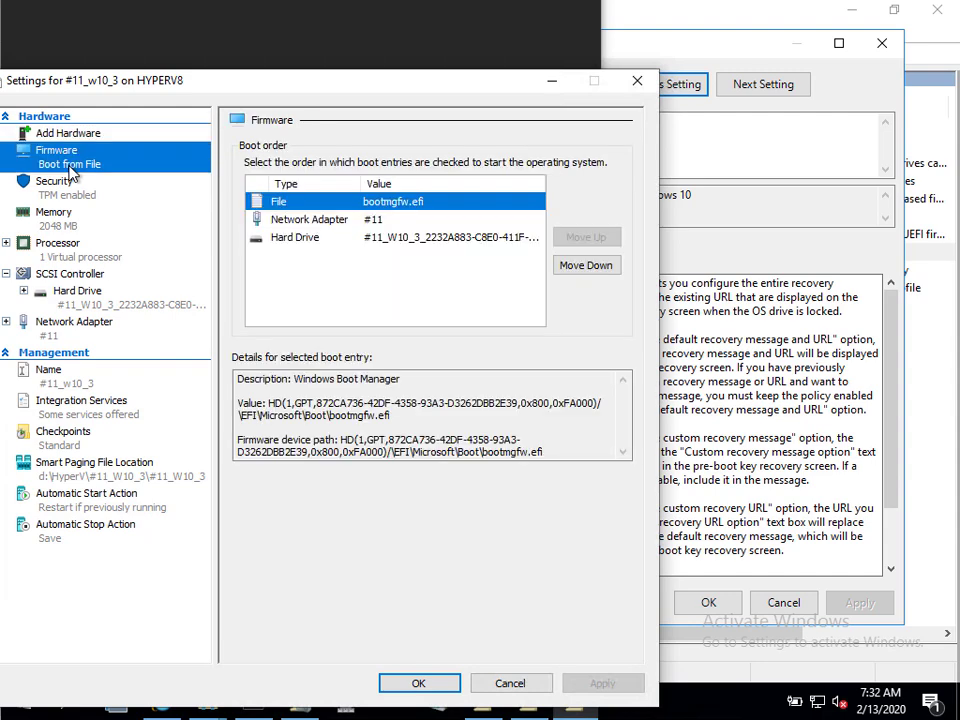
{"action": "left_click", "coordinate": [72, 198]}
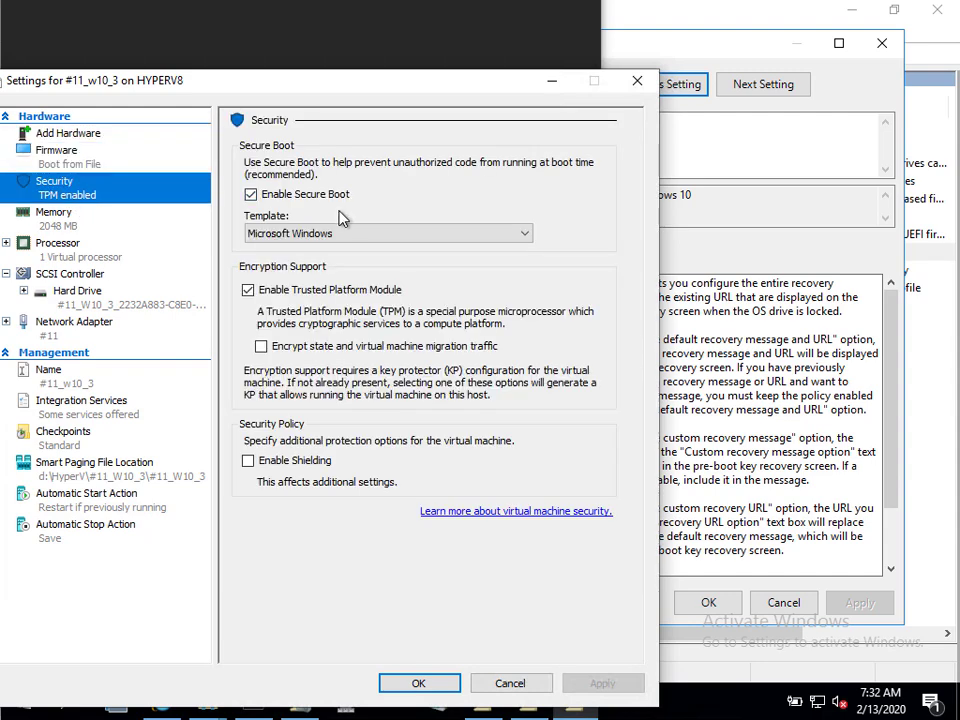
{"action": "left_click", "coordinate": [300, 197]}
{"action": "left_click", "coordinate": [428, 685]}
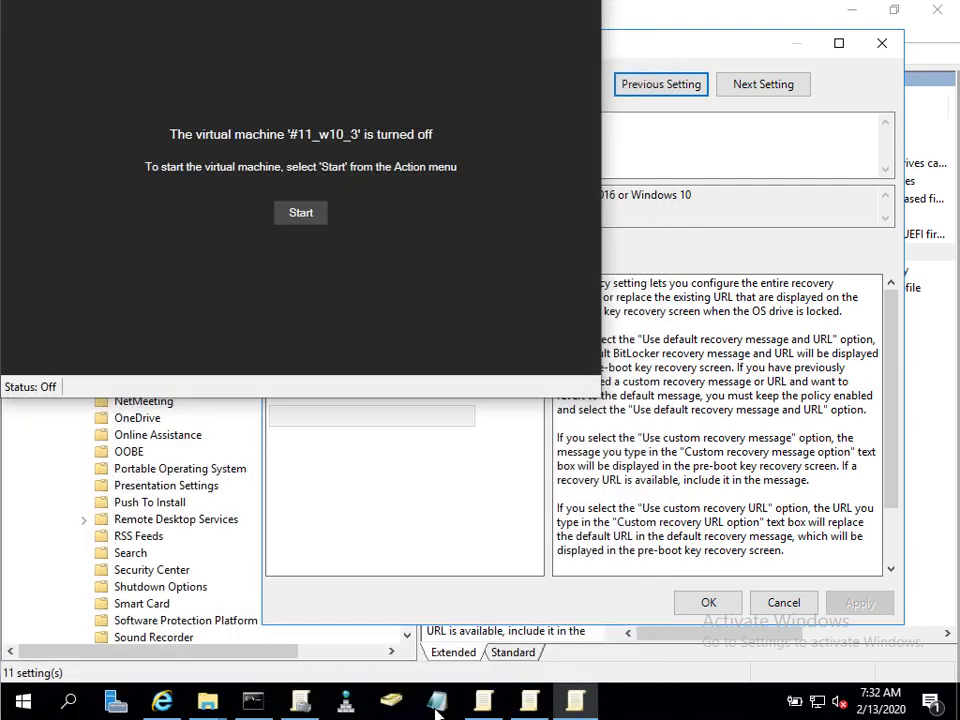
{"action": "left_click", "coordinate": [301, 212]}
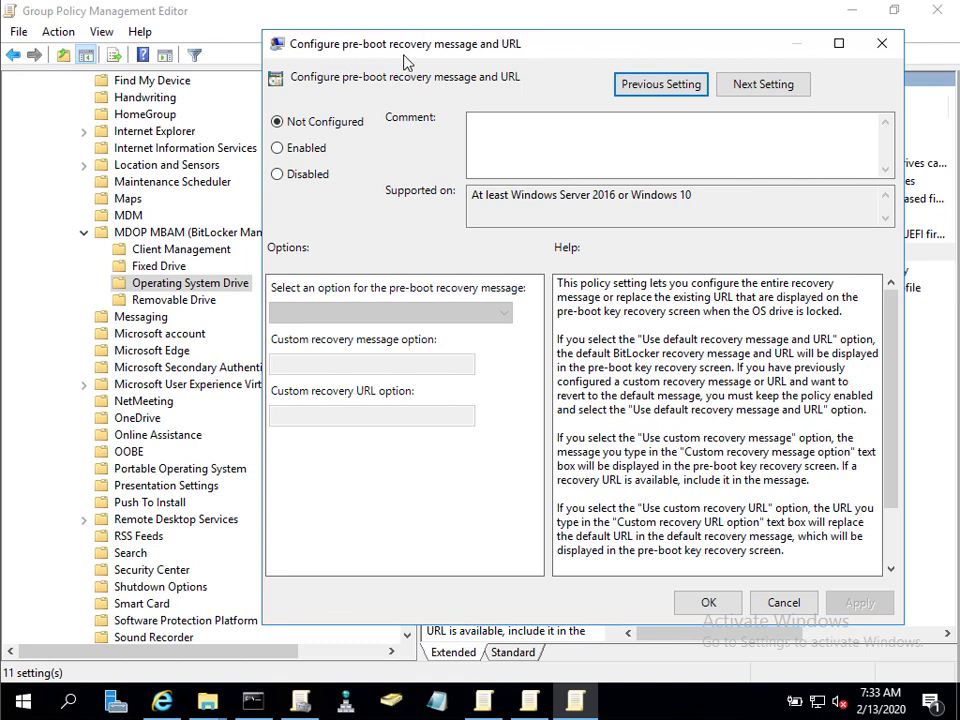
Enable the pre-boot recovery message and URL policy and expand its recovery message choices.
{"action": "left_click", "coordinate": [279, 148]}
{"action": "left_click", "coordinate": [499, 313]}
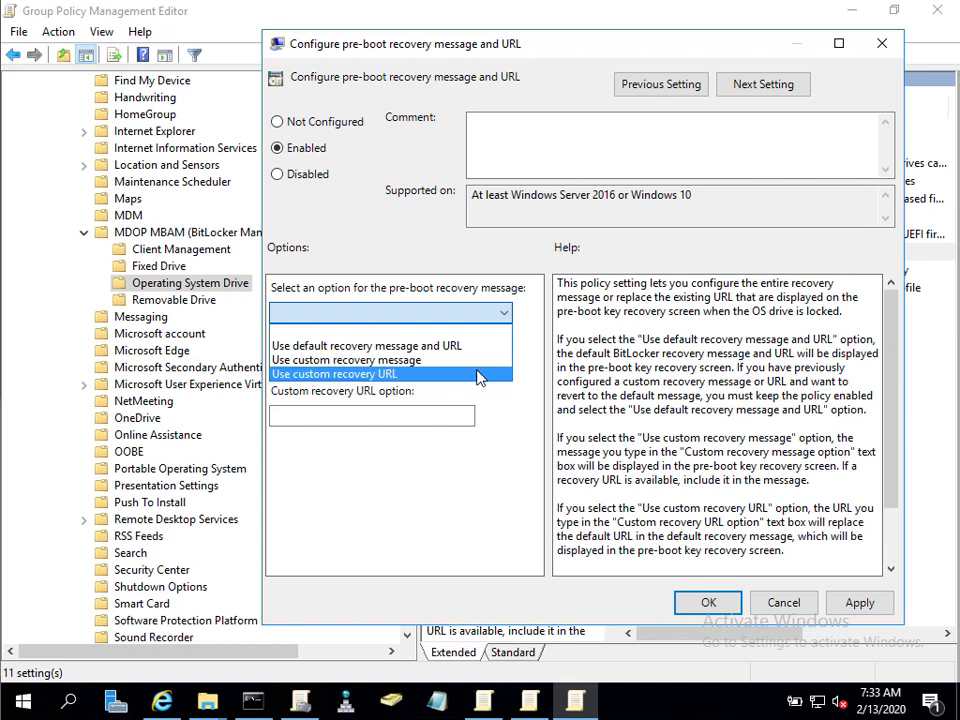
{"action": "left_click", "coordinate": [478, 377]}
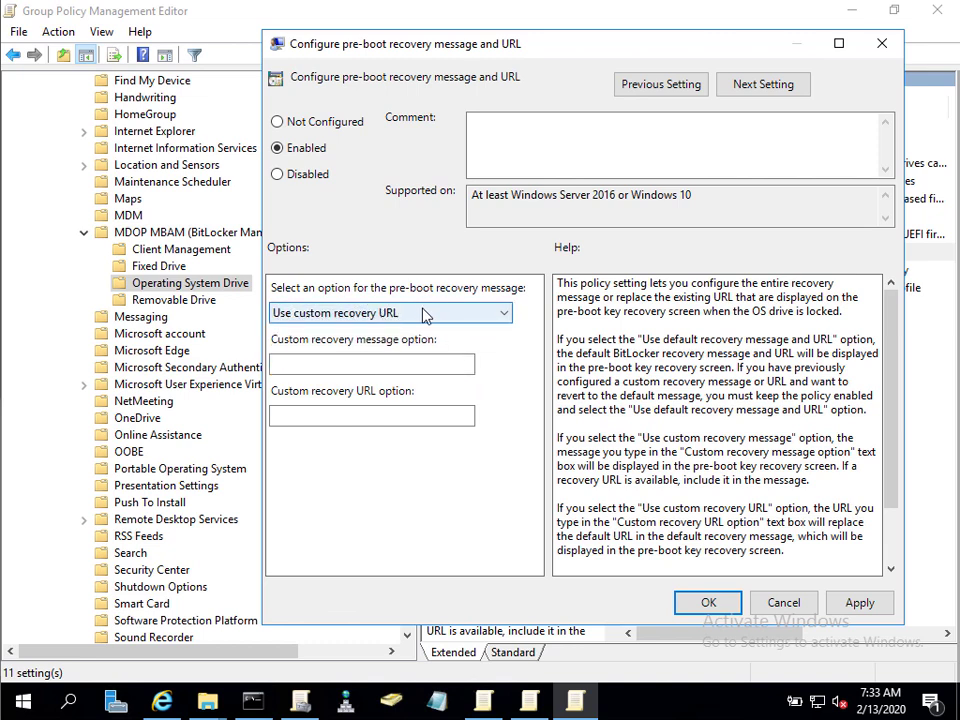
{"action": "left_click", "coordinate": [386, 367]}
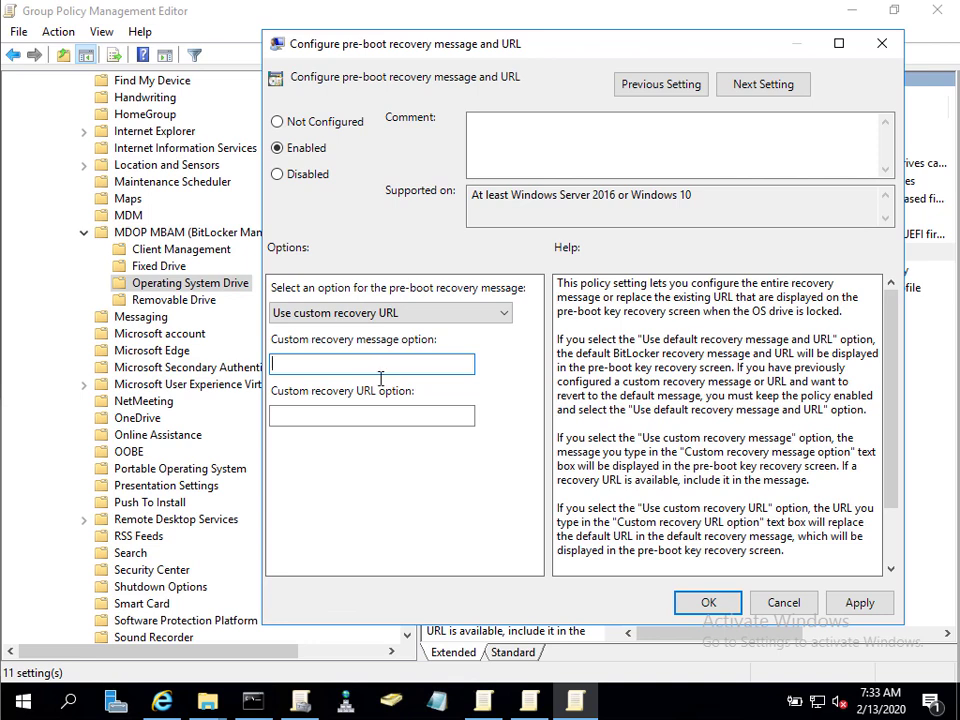
{"action": "left_click", "coordinate": [356, 417]}
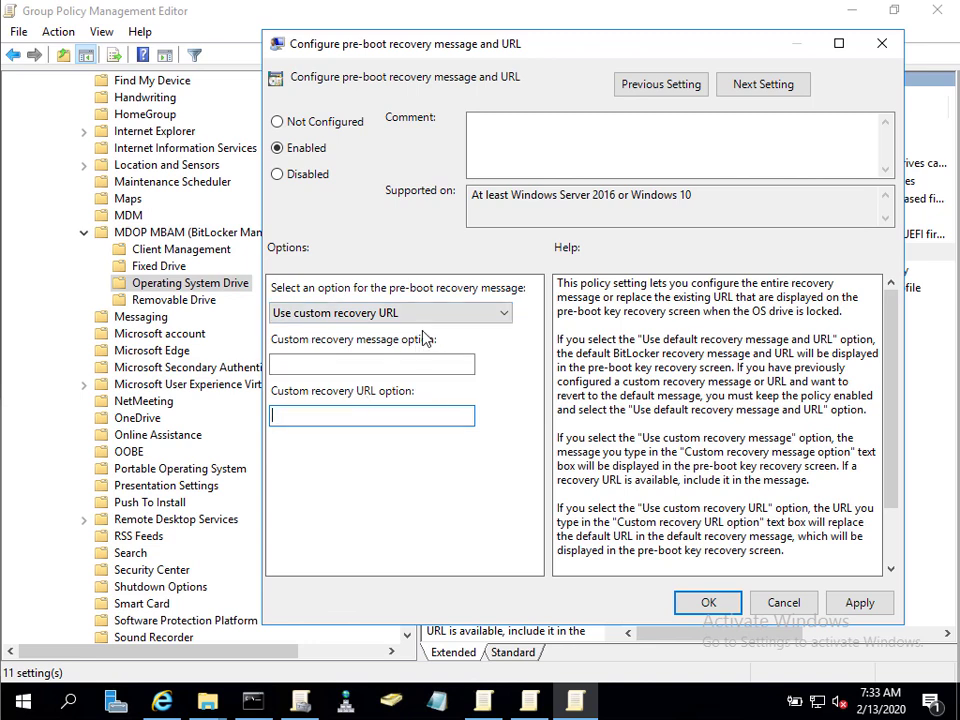
{"action": "left_click", "coordinate": [465, 317]}
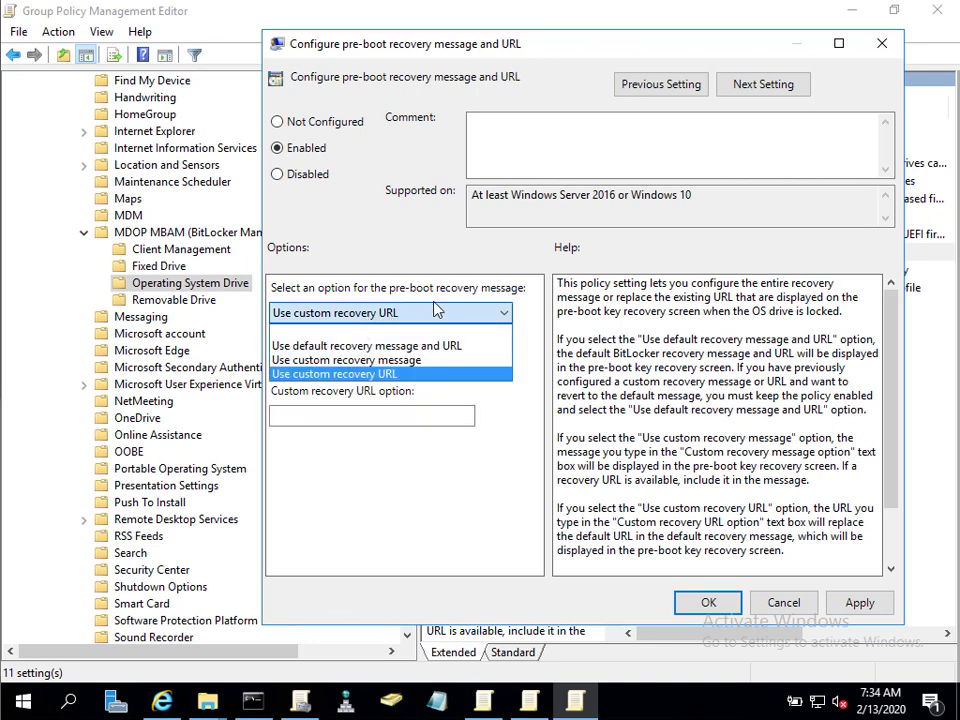
{"action": "left_click", "coordinate": [369, 360]}
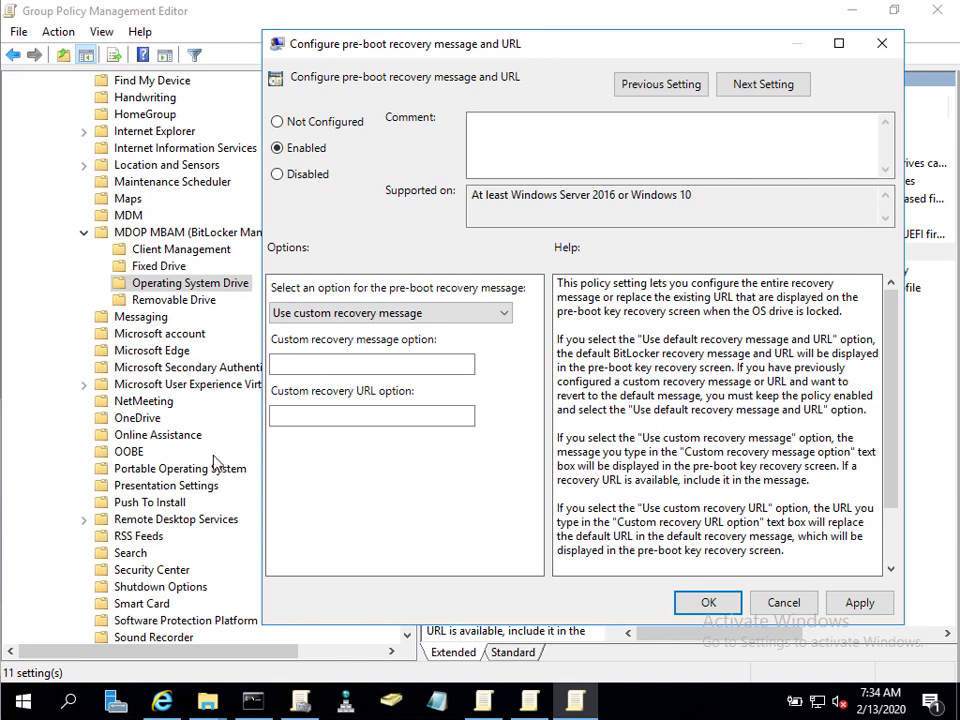
{"action": "left_click", "coordinate": [278, 366]}
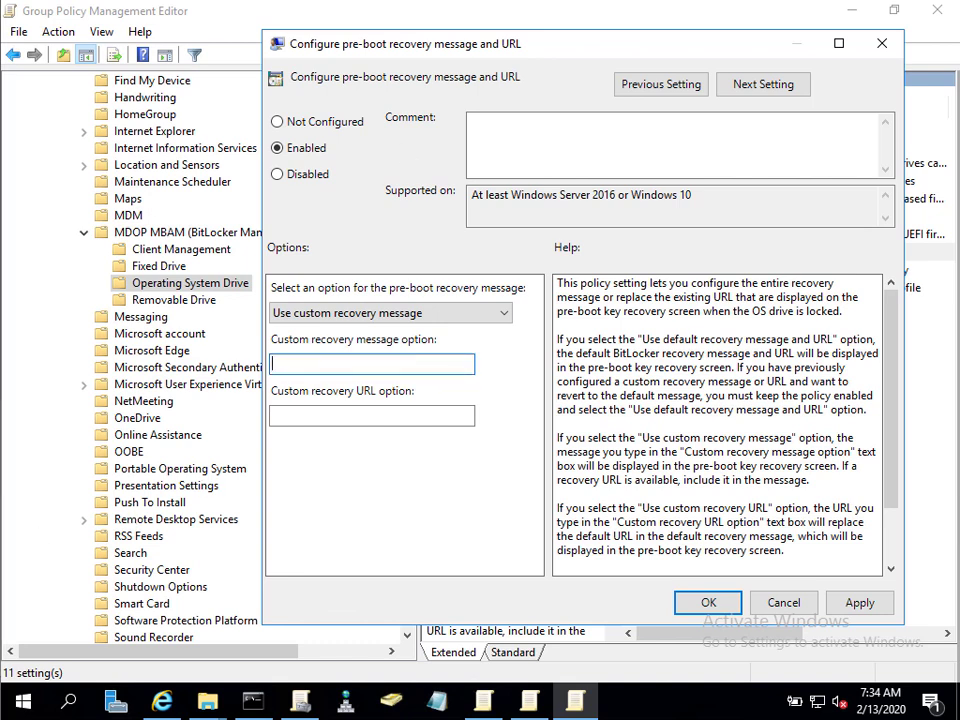
{"action": "type", "text": "To retrieve this key, contact the windowsnoob Help Desk. Alternatively, you can go to http://CM01/SelfService from anoth"}
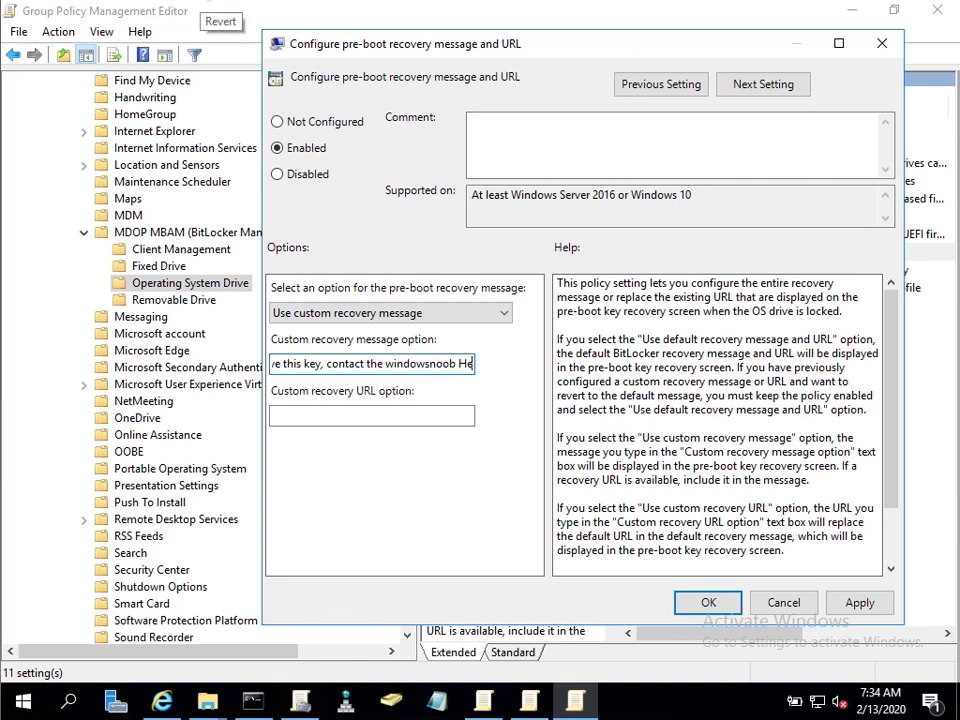
{"action": "type", "text": "er PC or mobile device."}
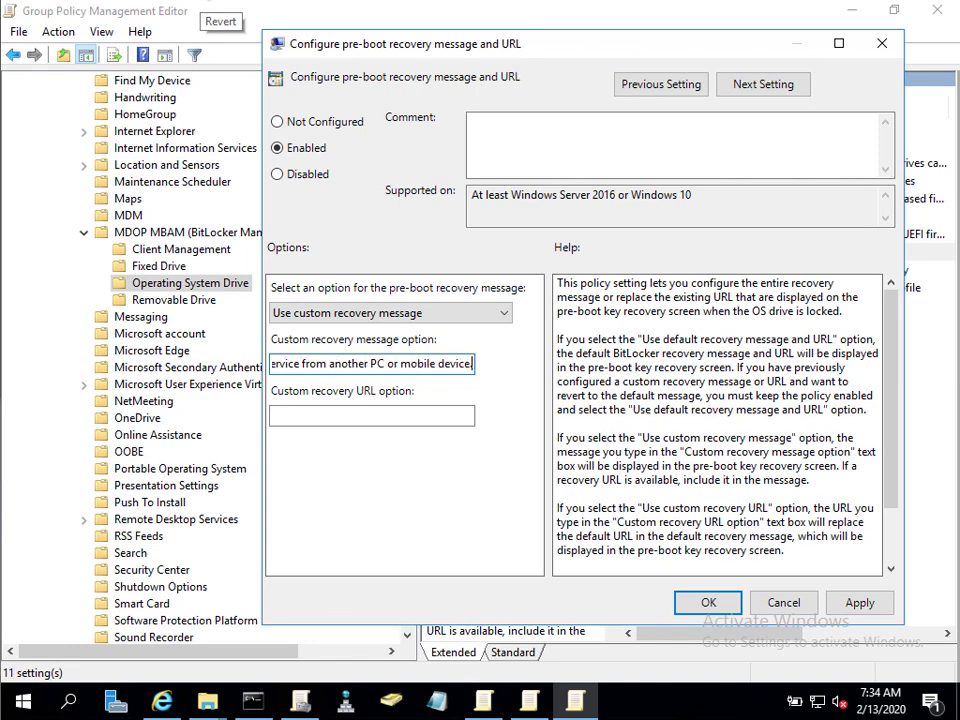
Maximize the policy window, review the full custom recovery message, and apply the setting.
{"action": "double_click", "coordinate": [593, 50]}
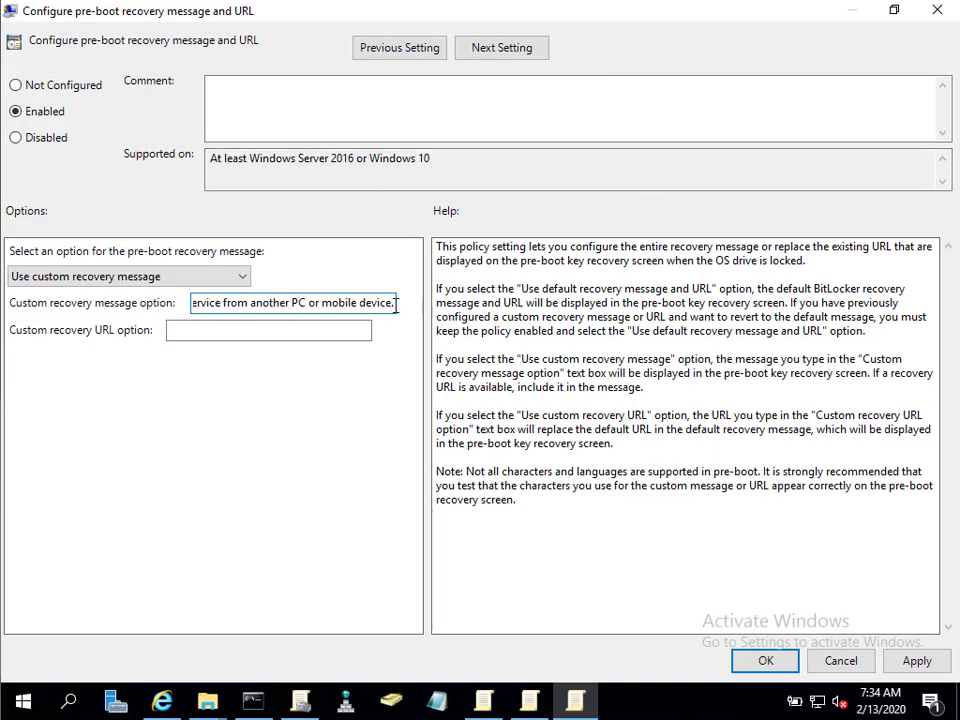
{"action": "left_click_drag", "start_coordinate": [396, 303], "coordinate": [170, 307]}
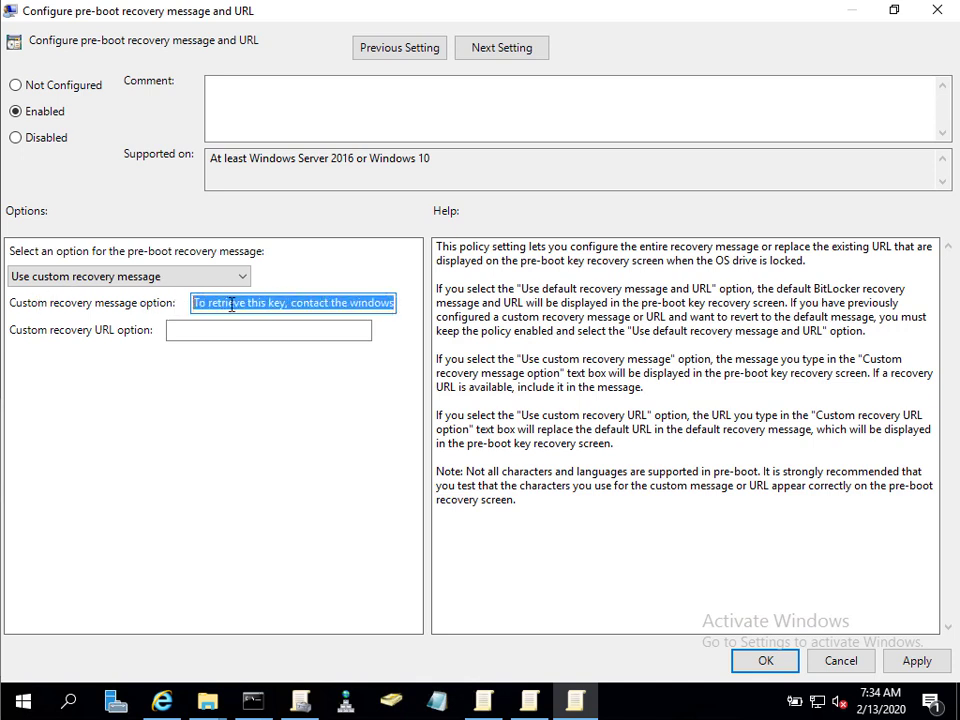
{"action": "left_click", "coordinate": [280, 302]}
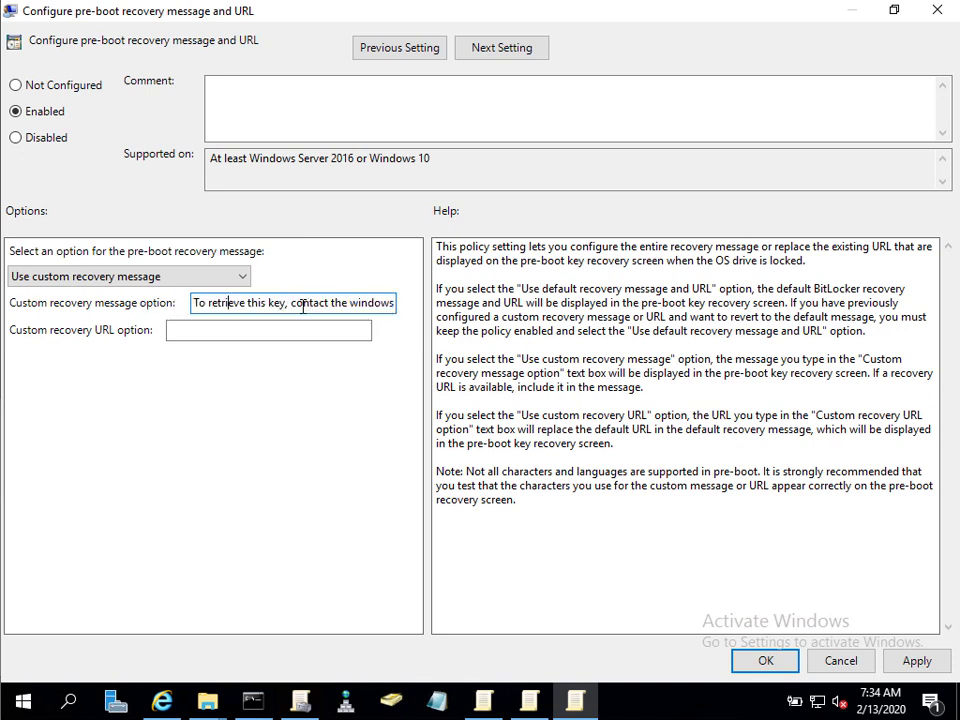
{"action": "left_click", "coordinate": [357, 302]}
{"action": "key", "text": "ctrl+Right"}
{"action": "key", "text": "ctrl+Right"}
{"action": "key", "text": "ctrl+Right"}
{"action": "key", "text": "Right"}
{"action": "key", "text": "Right"}
{"action": "key", "text": "Right"}
{"action": "key", "text": "Right"}
{"action": "key", "text": "Right"}
{"action": "key", "text": "Right"}
{"action": "key", "text": "Right"}
{"action": "key", "text": "Right"}
{"action": "key", "text": "Right"}
{"action": "key", "text": "Right"}
{"action": "key", "text": "Right"}
{"action": "key", "text": "Right"}
{"action": "key", "text": "Right"}
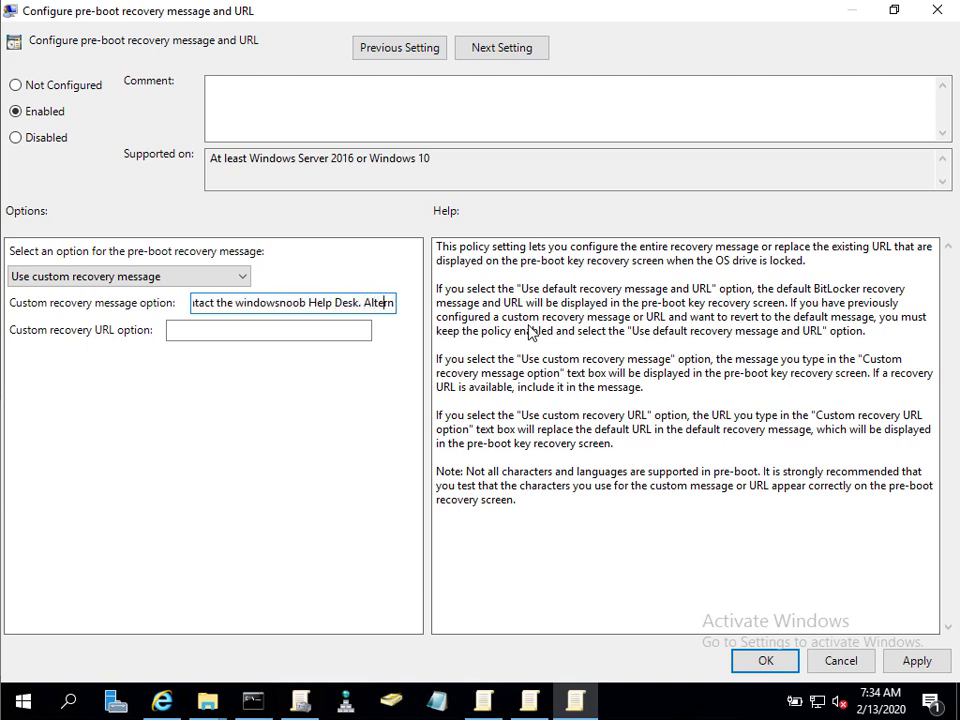
{"action": "key", "text": "Right"}
{"action": "key", "text": "Right"}
{"action": "key", "text": "Right"}
{"action": "key", "text": "Right"}
{"action": "key", "text": "Right"}
{"action": "key", "text": "Right"}
{"action": "key", "text": "Right"}
{"action": "key", "text": "Right"}
{"action": "key", "text": "Right"}
{"action": "key", "text": "Right"}
{"action": "key", "text": "Right"}
{"action": "key", "text": "Right"}
{"action": "key", "text": "Right"}
{"action": "key", "text": "Right"}
{"action": "key", "text": "Right"}
{"action": "key", "text": "Right"}
{"action": "key", "text": "Right"}
{"action": "key", "text": "Right"}
{"action": "key", "text": "Right"}
{"action": "key", "text": "Right"}
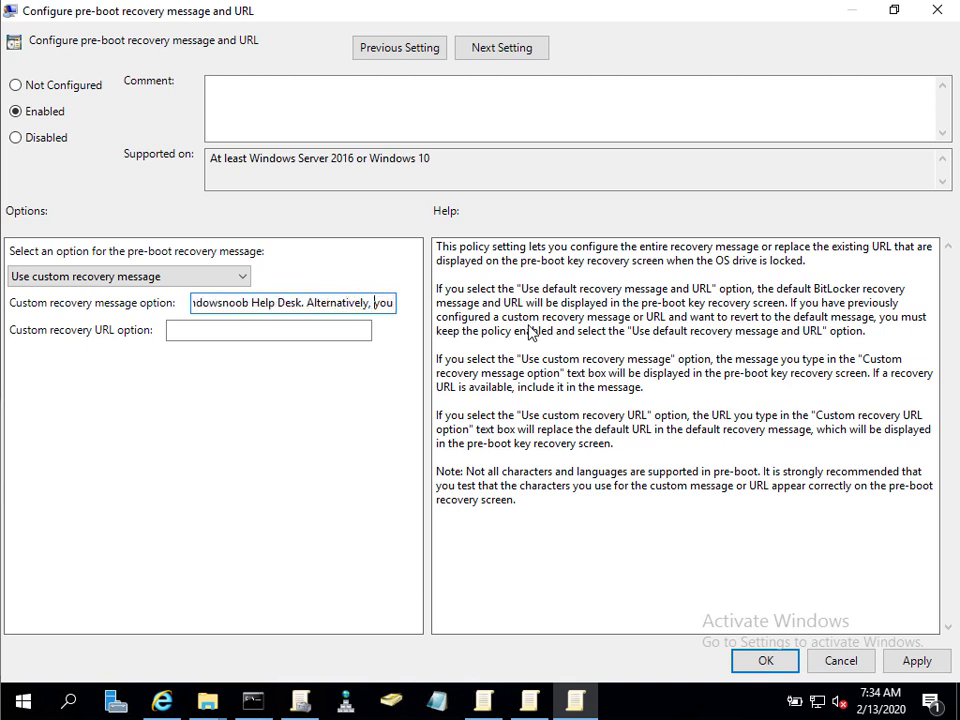
{"action": "key", "text": "Right"}
{"action": "key", "text": "Right"}
{"action": "key", "text": "Right"}
{"action": "key", "text": "Right"}
{"action": "key", "text": "Right"}
{"action": "key", "text": "Right"}
{"action": "key", "text": "Right"}
{"action": "key", "text": "Right"}
{"action": "key", "text": "Right"}
{"action": "key", "text": "Right"}
{"action": "key", "text": "Right"}
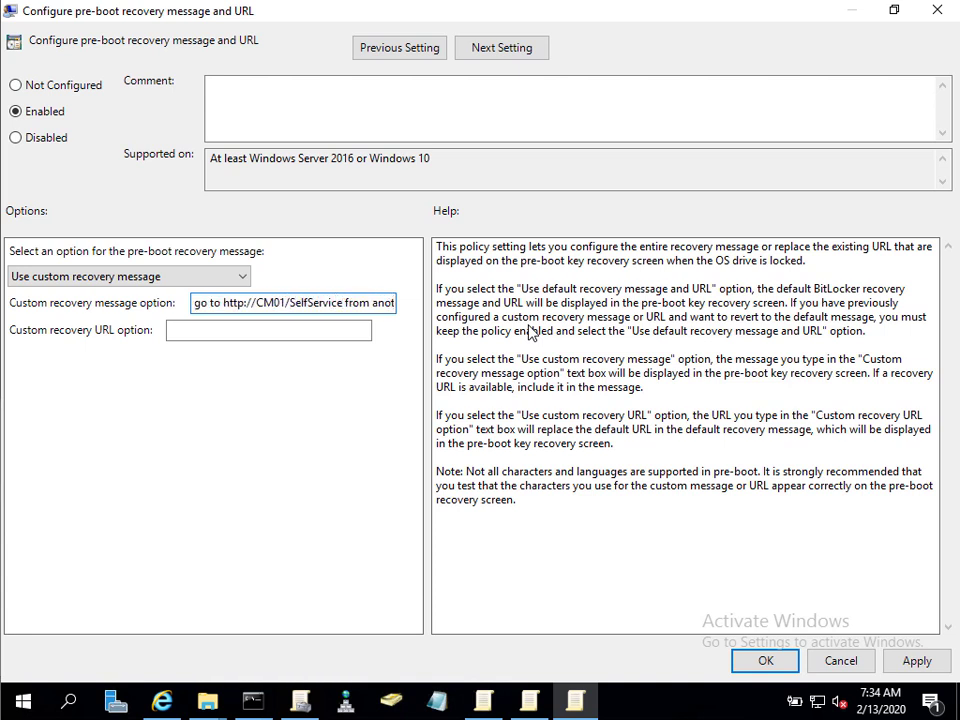
{"action": "key", "text": "Right"}
{"action": "key", "text": "Right"}
{"action": "key", "text": "Right"}
{"action": "key", "text": "Right"}
{"action": "key", "text": "Right"}
{"action": "key", "text": "Right"}
{"action": "key", "text": "Right"}
{"action": "key", "text": "Right"}
{"action": "key", "text": "Right"}
{"action": "key", "text": "Right"}
{"action": "key", "text": "Right"}
{"action": "key", "text": "Right"}
{"action": "key", "text": "Right"}
{"action": "key", "text": "Right"}
{"action": "key", "text": "Right"}
{"action": "key", "text": "Right"}
{"action": "key", "text": "Right"}
{"action": "key", "text": "Right"}
{"action": "key", "text": "Right"}
{"action": "key", "text": "Right"}
{"action": "key", "text": "Right"}
{"action": "key", "text": "Right"}
{"action": "key", "text": "Right"}
{"action": "key", "text": "Right"}
{"action": "key", "text": "Right"}
{"action": "key", "text": "Right"}
{"action": "key", "text": "Right"}
{"action": "key", "text": "Right"}
{"action": "key", "text": "Right"}
{"action": "key", "text": "Right"}
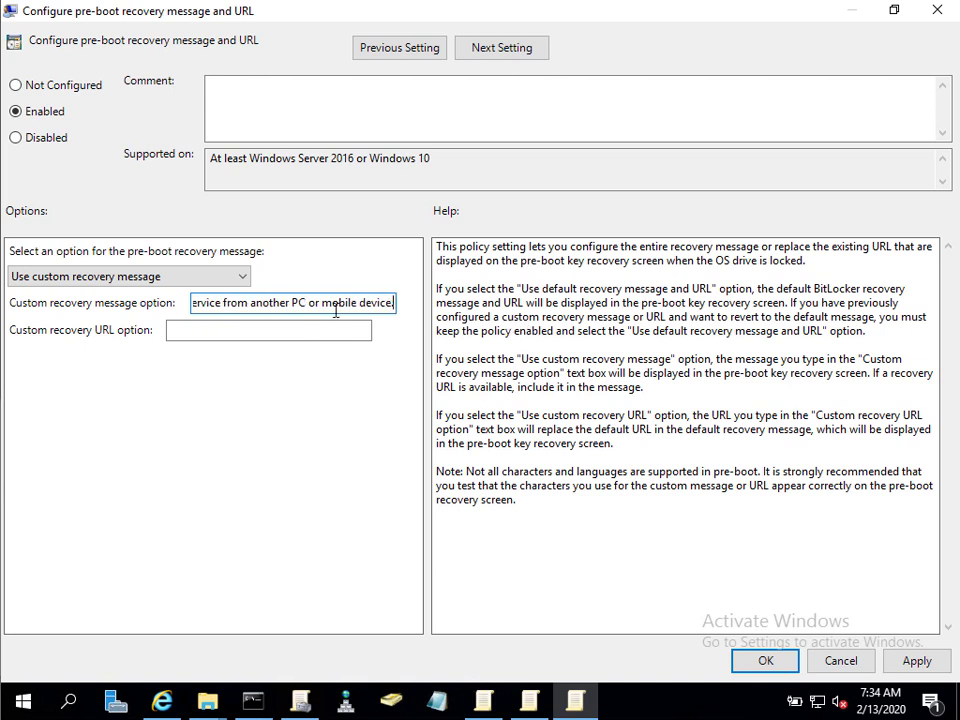
{"action": "left_click_drag", "start_coordinate": [338, 302], "coordinate": [190, 302]}
{"action": "mouse_move", "coordinate": [191, 302]}
{"action": "left_mouse_down"}
{"action": "mouse_move", "coordinate": [298, 302]}
{"action": "mouse_move", "coordinate": [193, 302]}
{"action": "left_mouse_up"}
{"action": "left_click", "coordinate": [268, 310]}
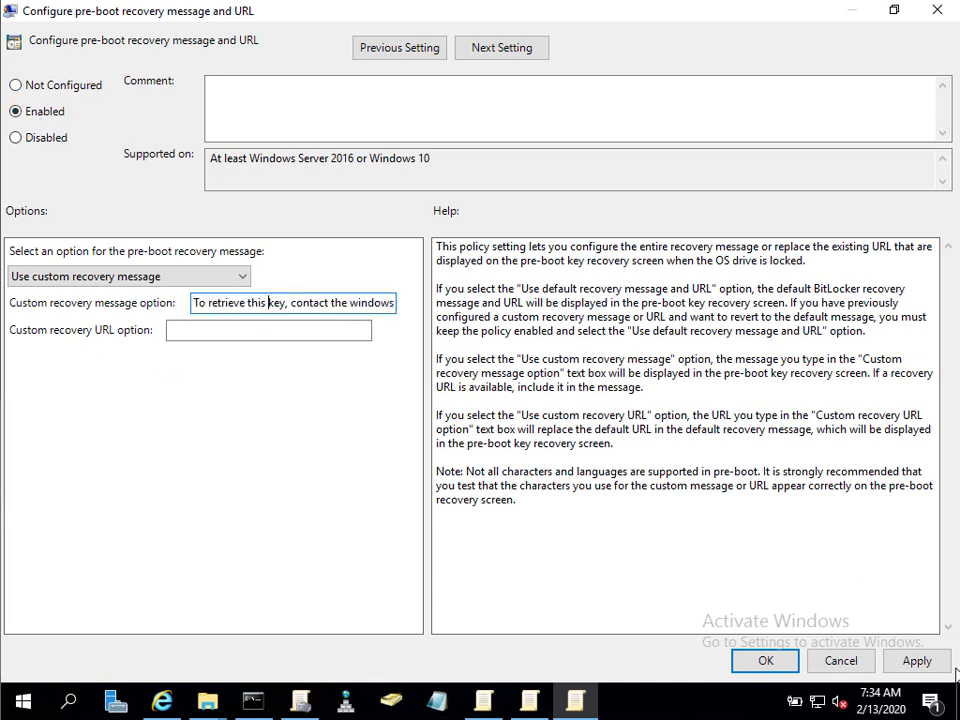
{"action": "left_click", "coordinate": [916, 661]}
Confirm the policy with OK, close the policy editor, and switch to Active Directory Users and Computers.
{"action": "left_click", "coordinate": [780, 660]}
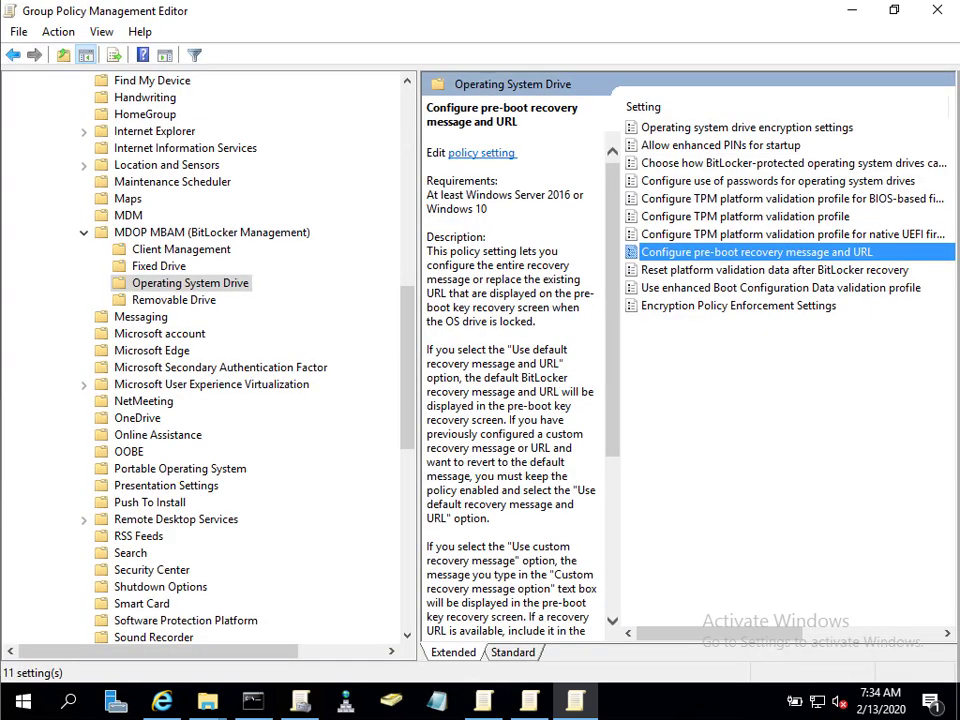
{"action": "left_click", "coordinate": [951, 14]}
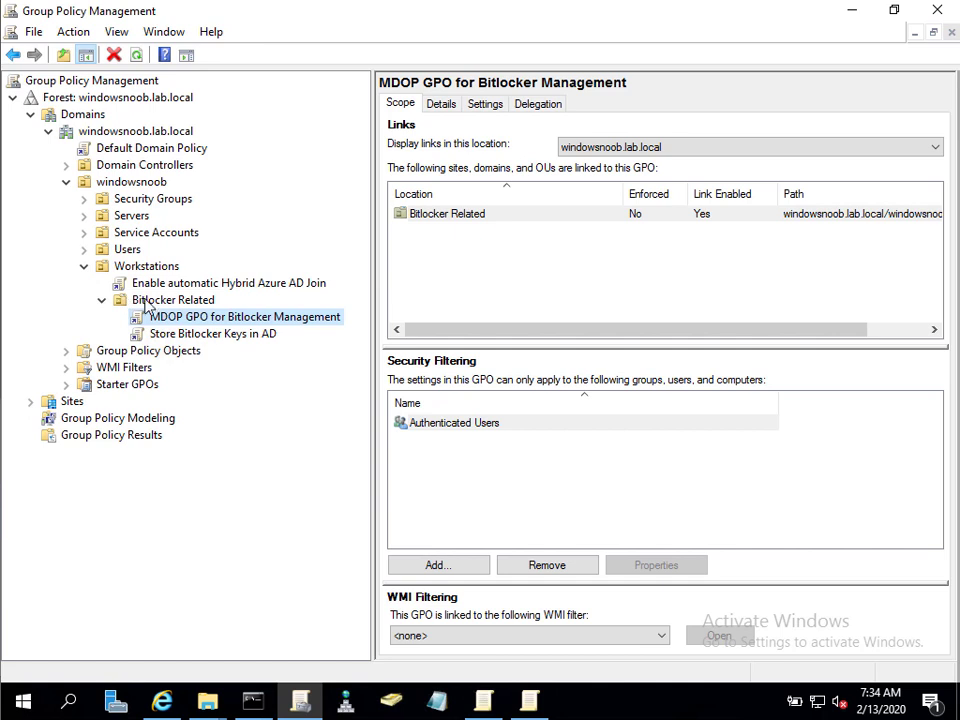
{"action": "left_click", "coordinate": [390, 700]}
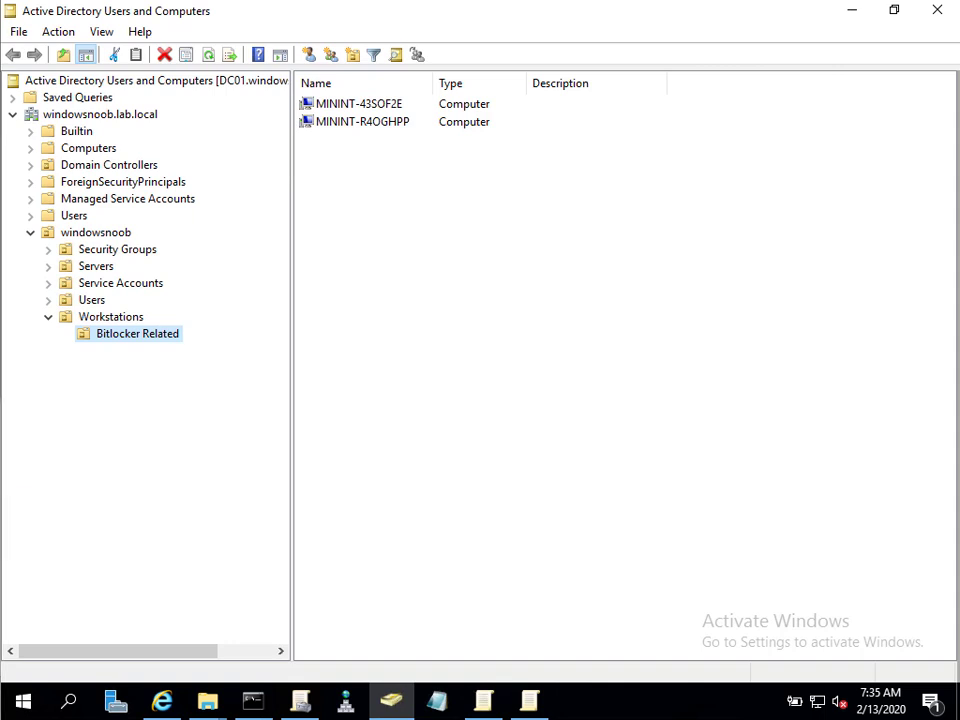
Sign back into the Windows 10 VM with the account password.
{"action": "key", "text": "super+l"}
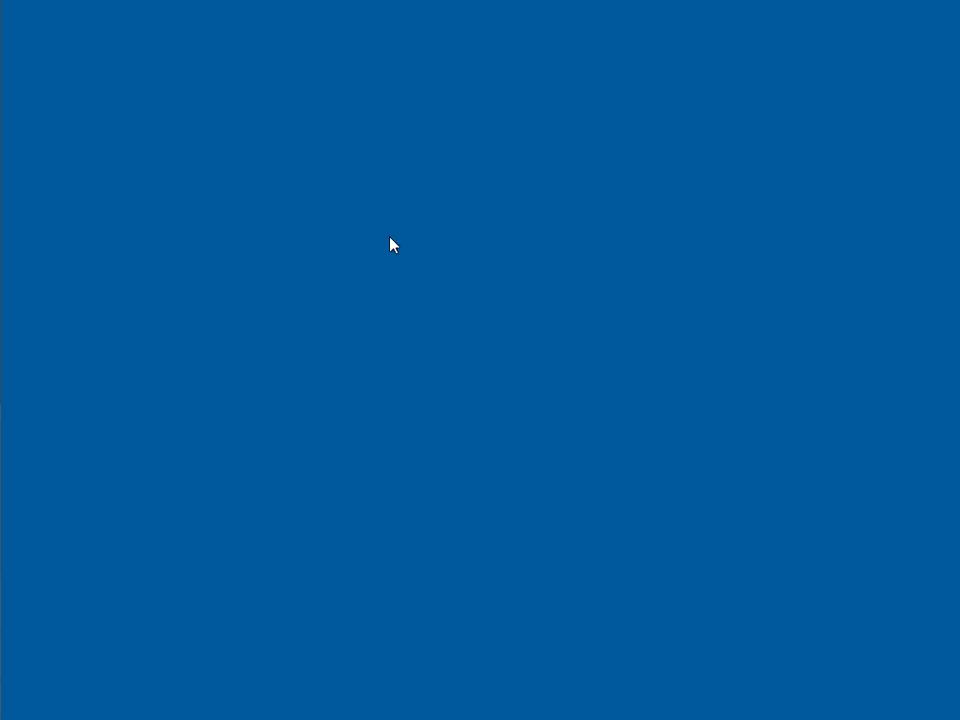
{"action": "type", "text": "********"}
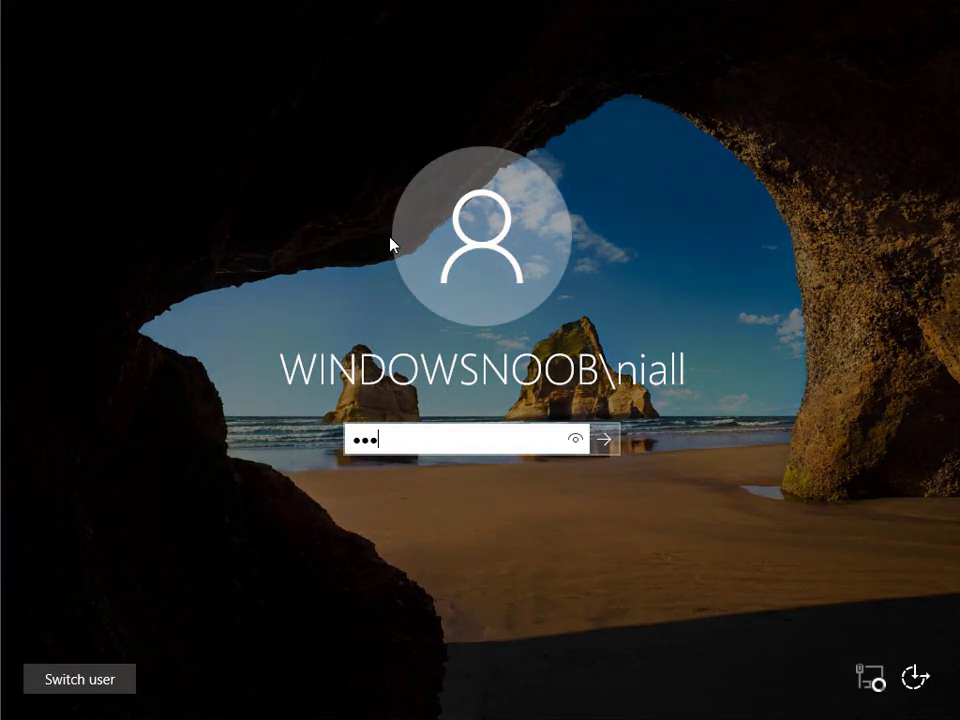
{"action": "key", "text": "Return"}
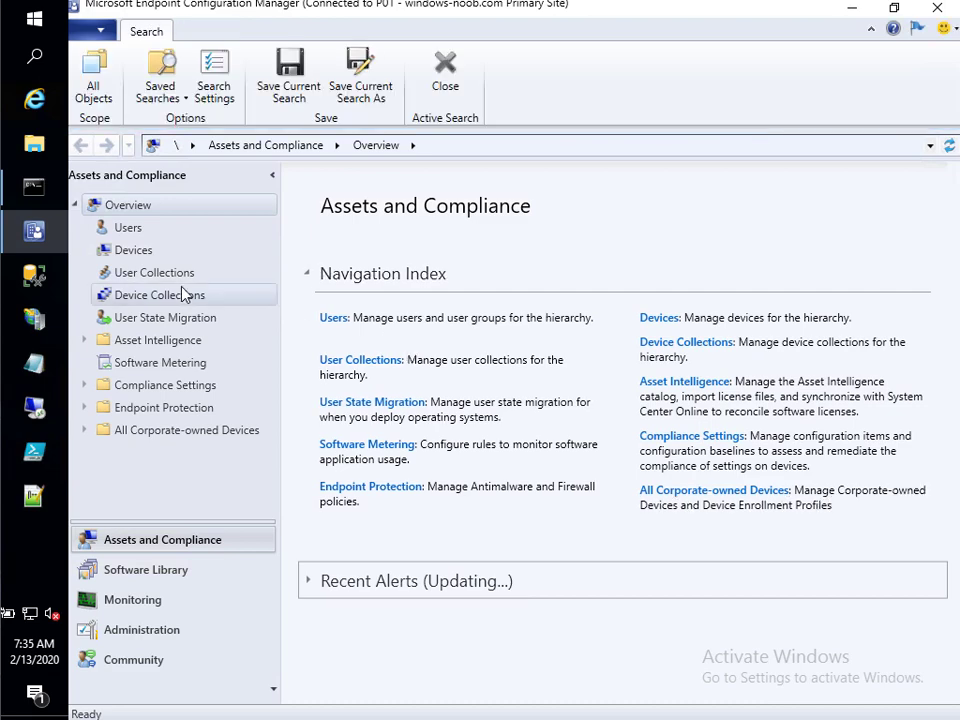
In Devices, enlarge the list, scroll, and select MININT-KRQLR09 to check it's an active client.
{"action": "left_click", "coordinate": [133, 251]}
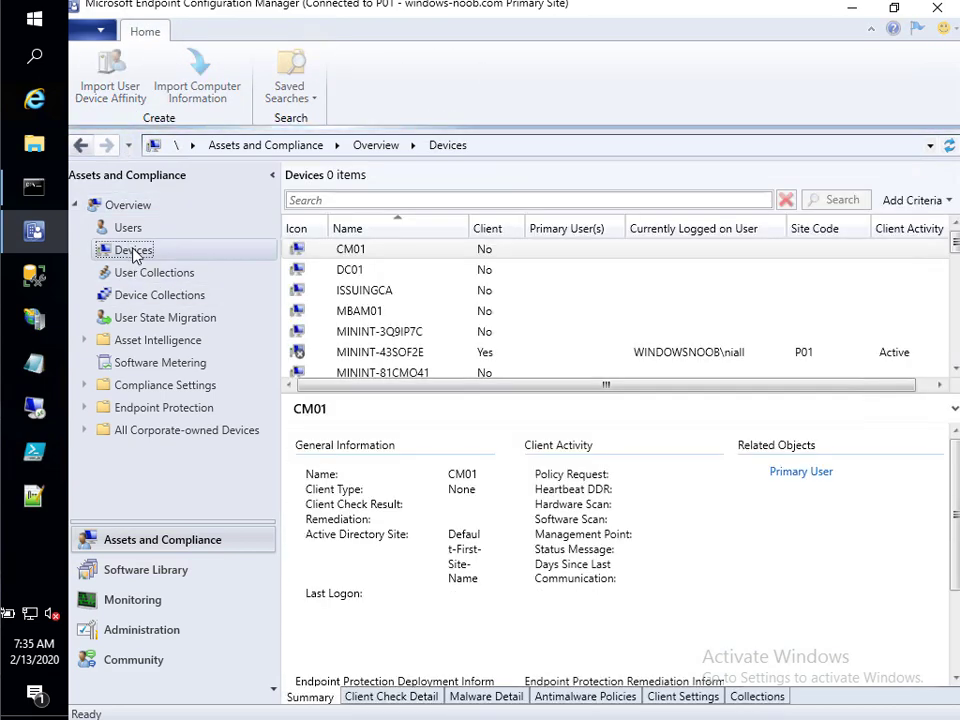
{"action": "left_click_drag", "start_coordinate": [542, 400], "coordinate": [579, 514]}
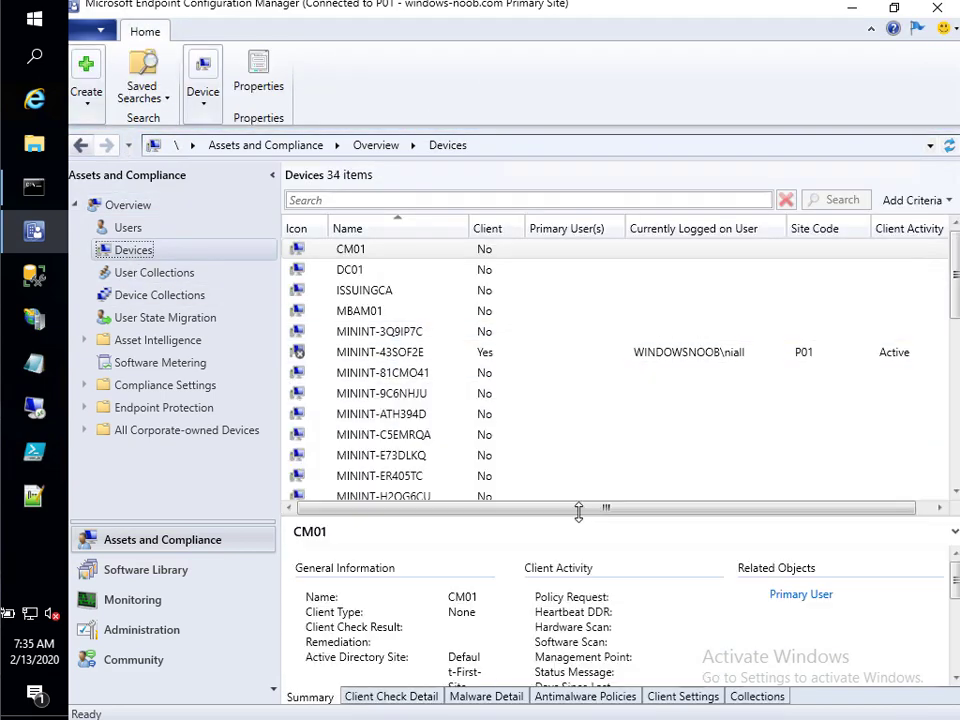
{"action": "scroll", "coordinate": [454, 456], "scroll_direction": "down", "scroll_amount": 3}
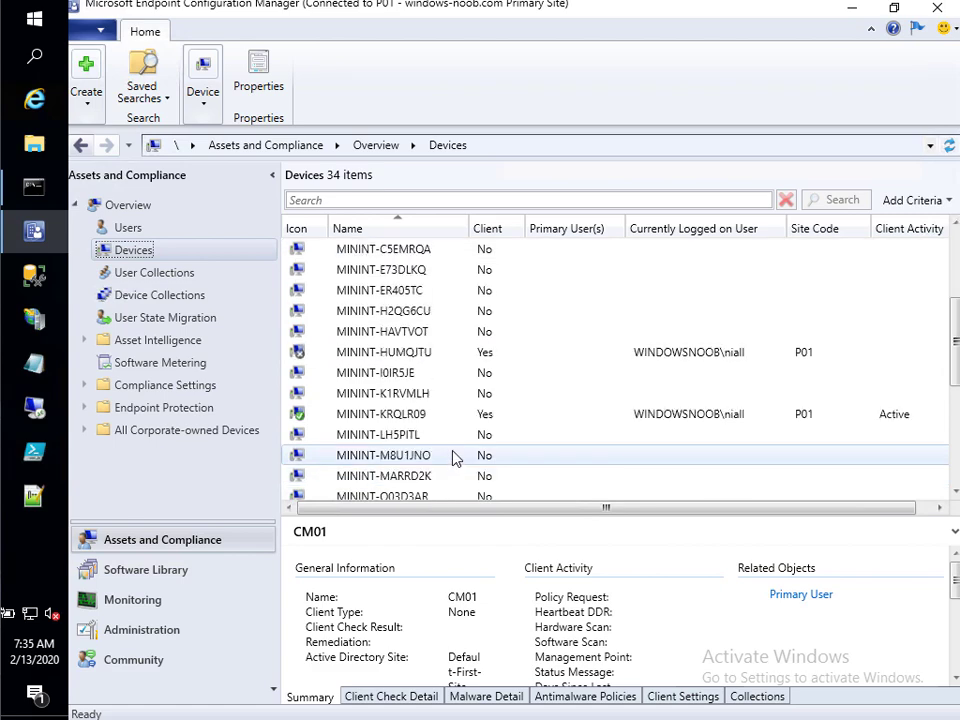
{"action": "left_click", "coordinate": [431, 418]}
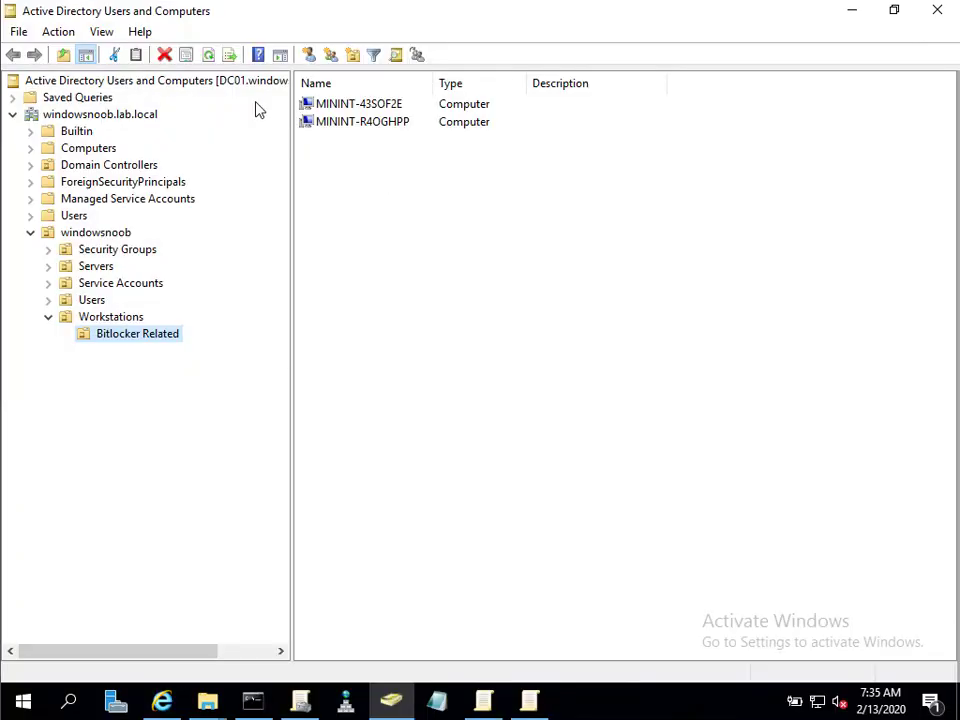
Move MININT-KRQLR09 from Computers into windowsnoob > Workstations > Bitlocker Related.
{"action": "left_click", "coordinate": [88, 147]}
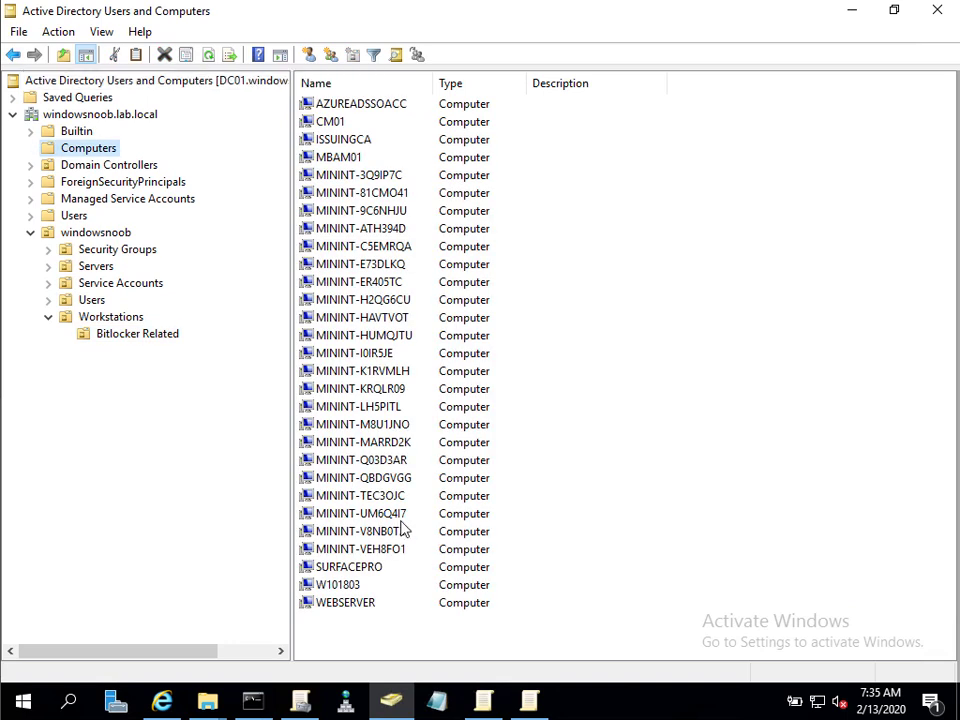
{"action": "left_click", "coordinate": [386, 392]}
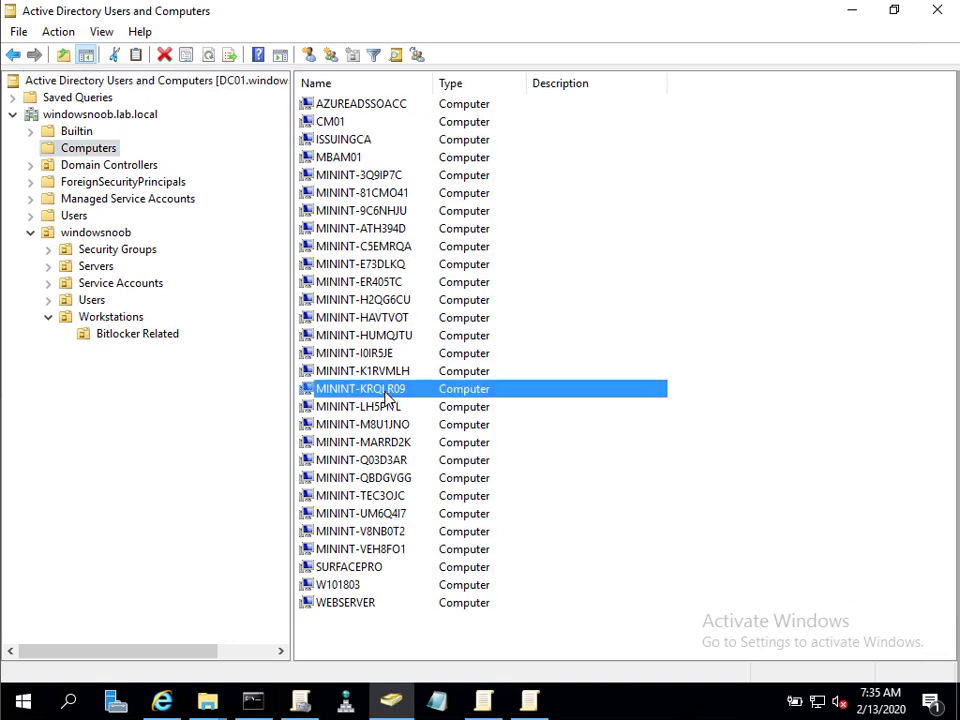
{"action": "right_click", "coordinate": [385, 393]}
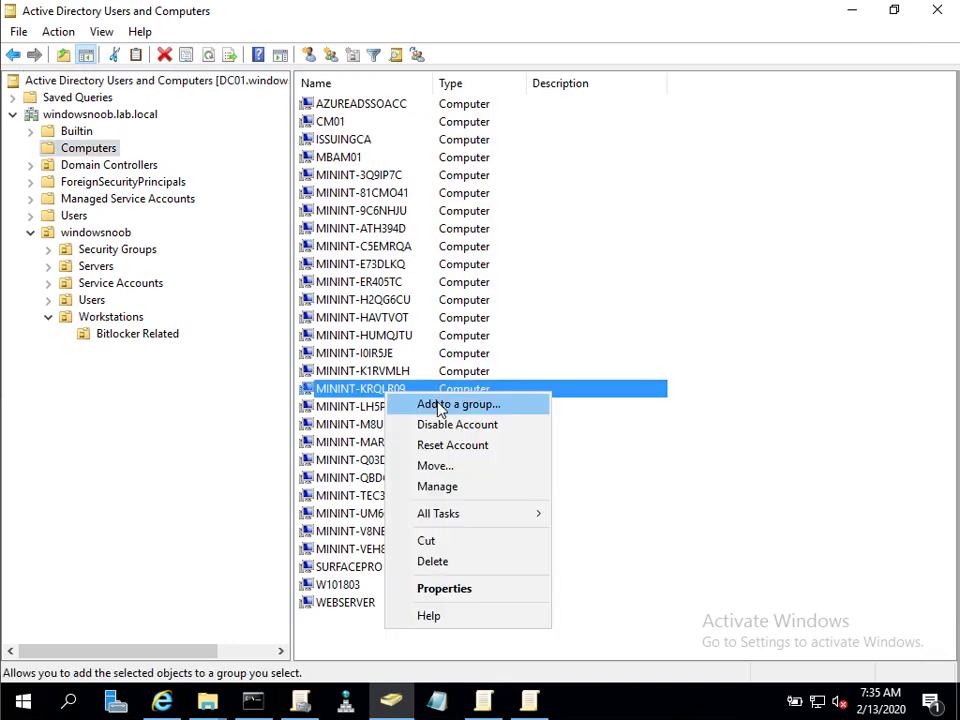
{"action": "left_click", "coordinate": [452, 466]}
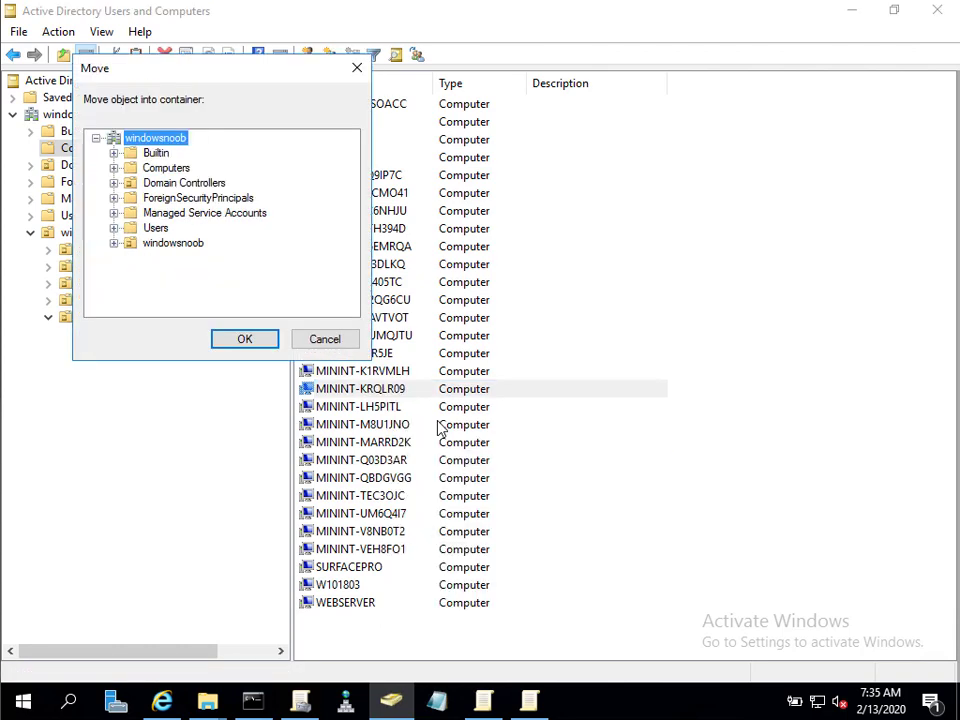
{"action": "double_click", "coordinate": [196, 247]}
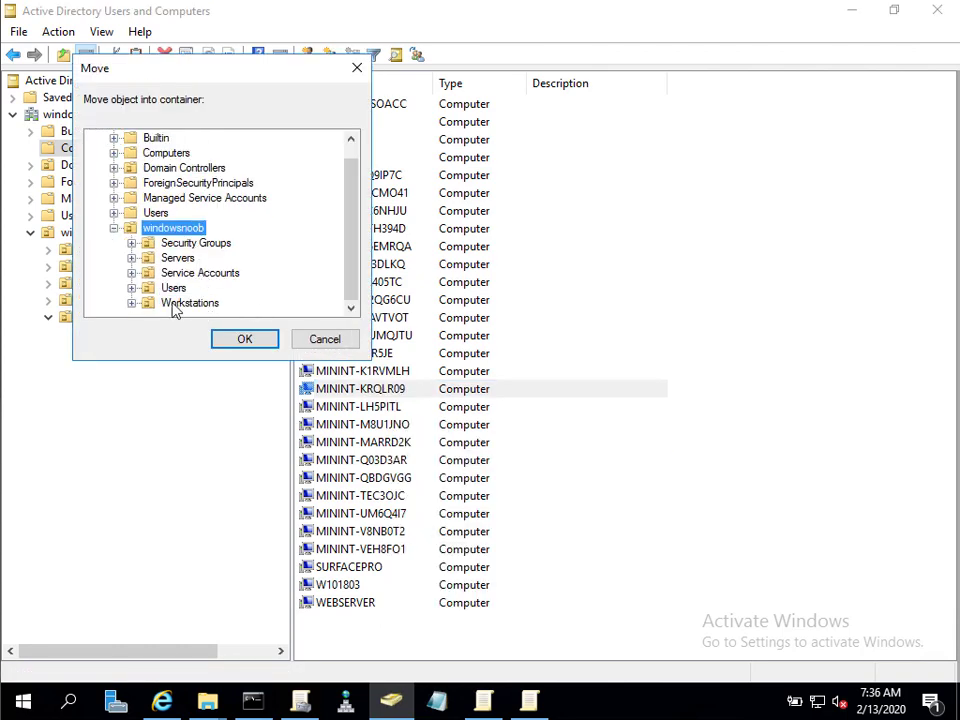
{"action": "double_click", "coordinate": [174, 305]}
{"action": "left_click", "coordinate": [221, 311]}
{"action": "left_click", "coordinate": [259, 343]}
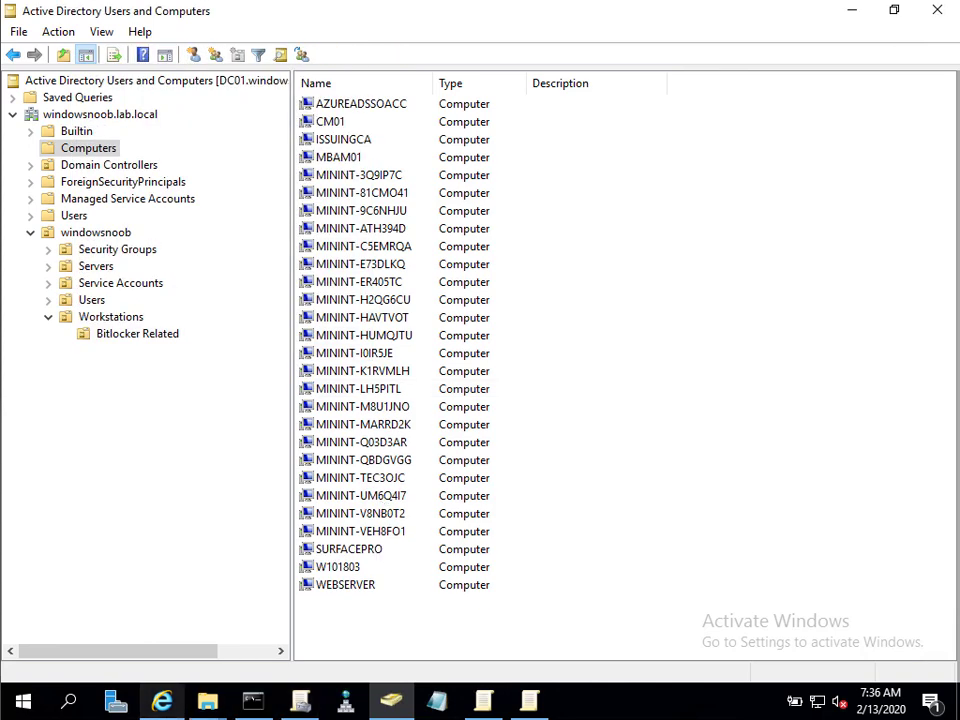
{"action": "mouse_move", "coordinate": [162, 702]}
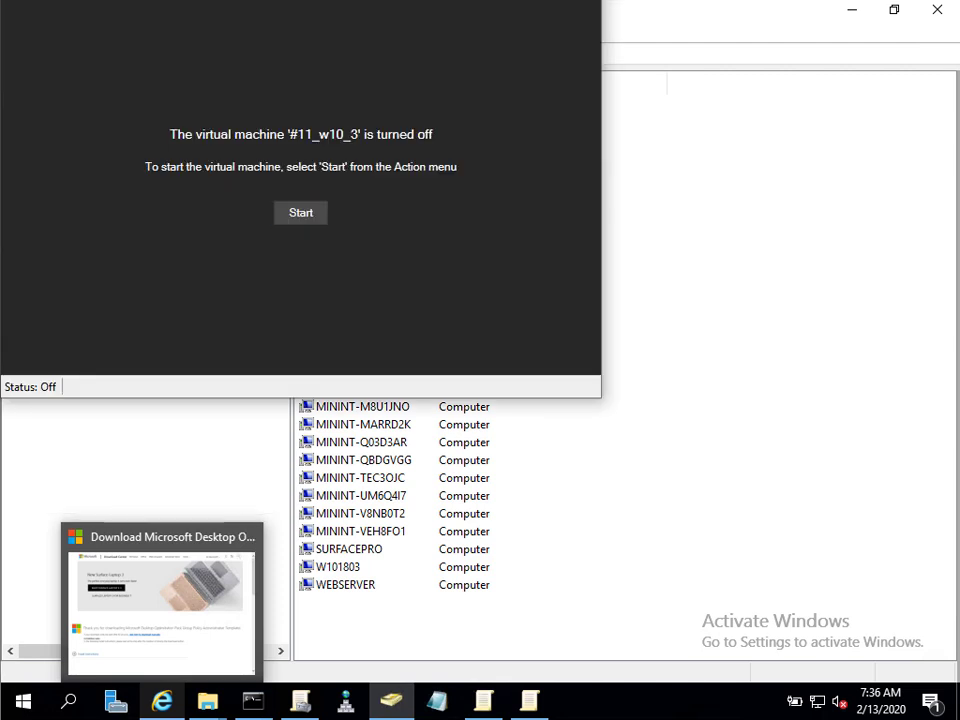
Enable Secure Boot in VM #11_w10_3's Security settings and start the virtual machine.
{"action": "left_click", "coordinate": [92, 39]}
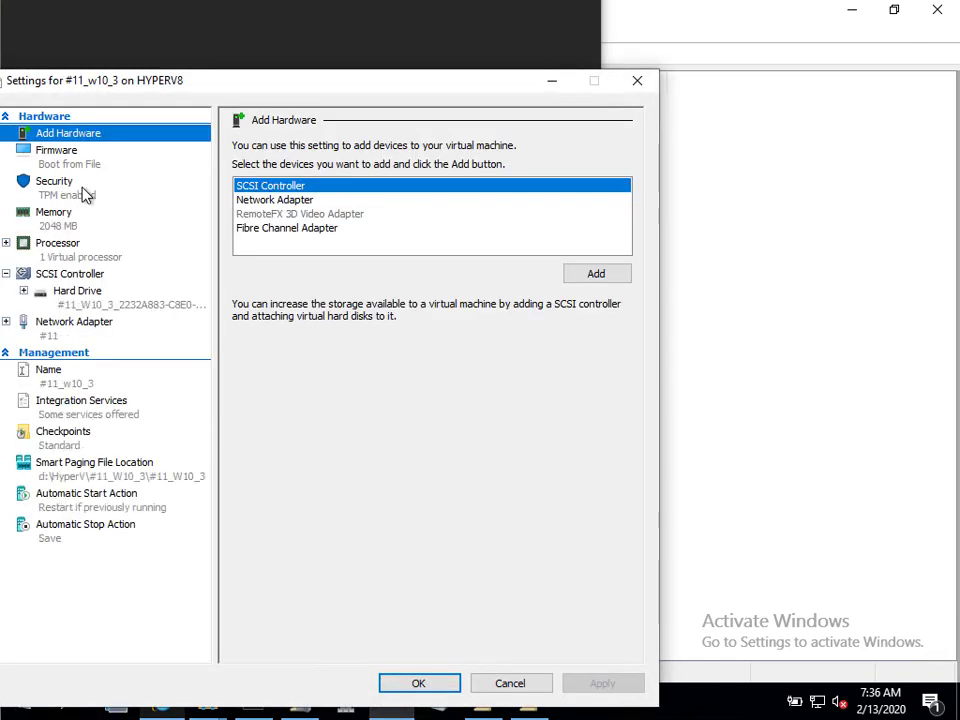
{"action": "left_click", "coordinate": [182, 188]}
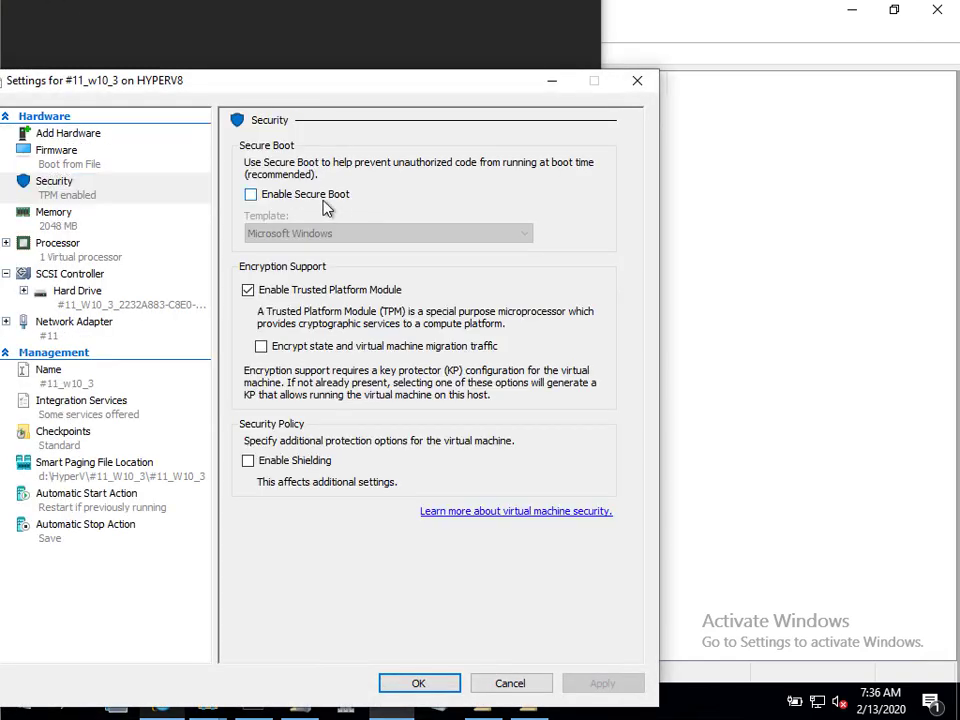
{"action": "left_click", "coordinate": [320, 196]}
{"action": "left_click", "coordinate": [419, 683]}
{"action": "mouse_move", "coordinate": [142, 541]}
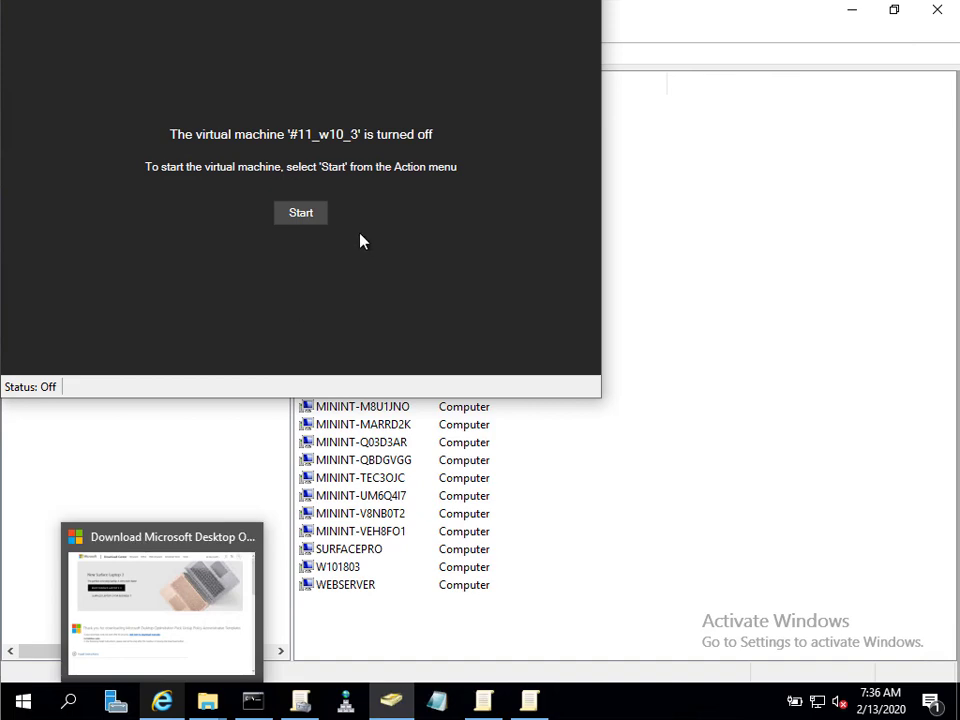
{"action": "left_click", "coordinate": [283, 212]}
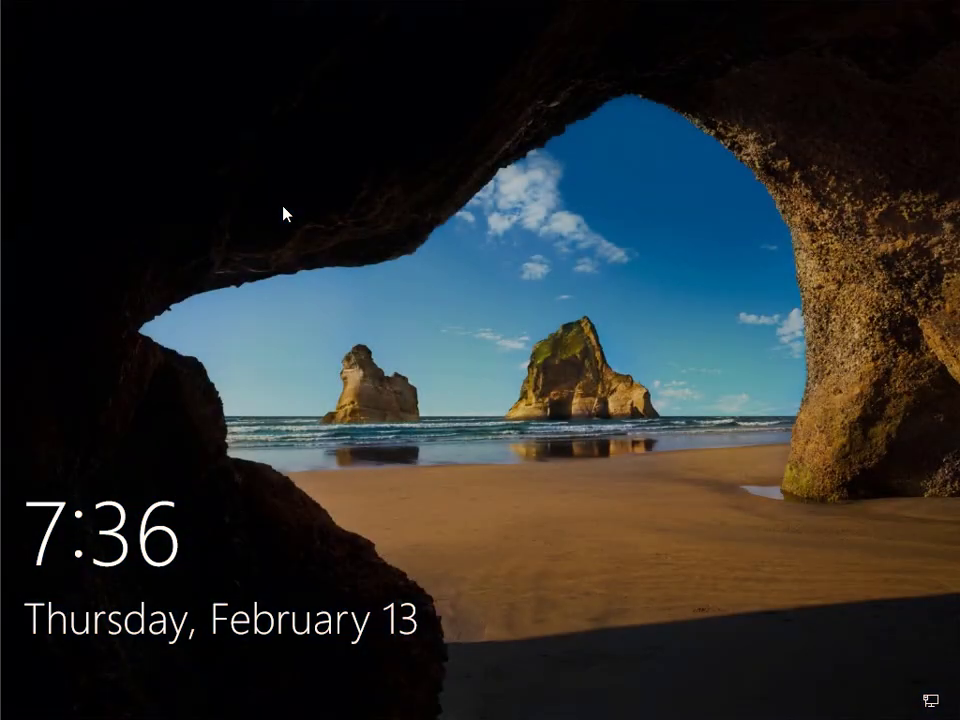
Dismiss the lock screen and sign in as the domain user with the account password.
{"action": "left_click", "coordinate": [345, 258]}
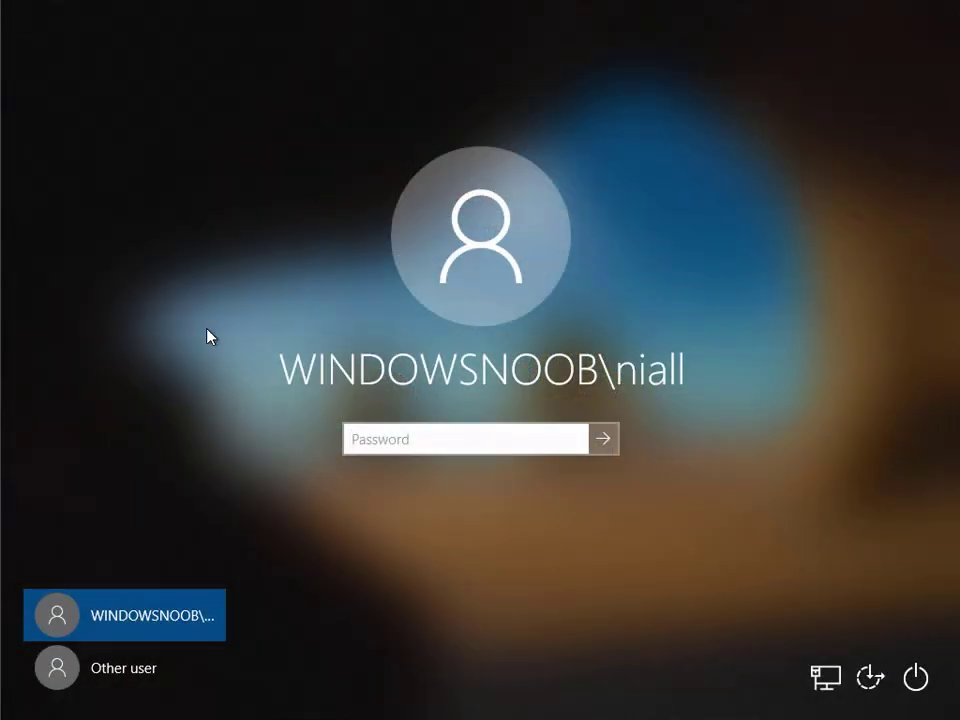
{"action": "type", "text": "P@ssw0rd"}
{"action": "key", "text": "Return"}
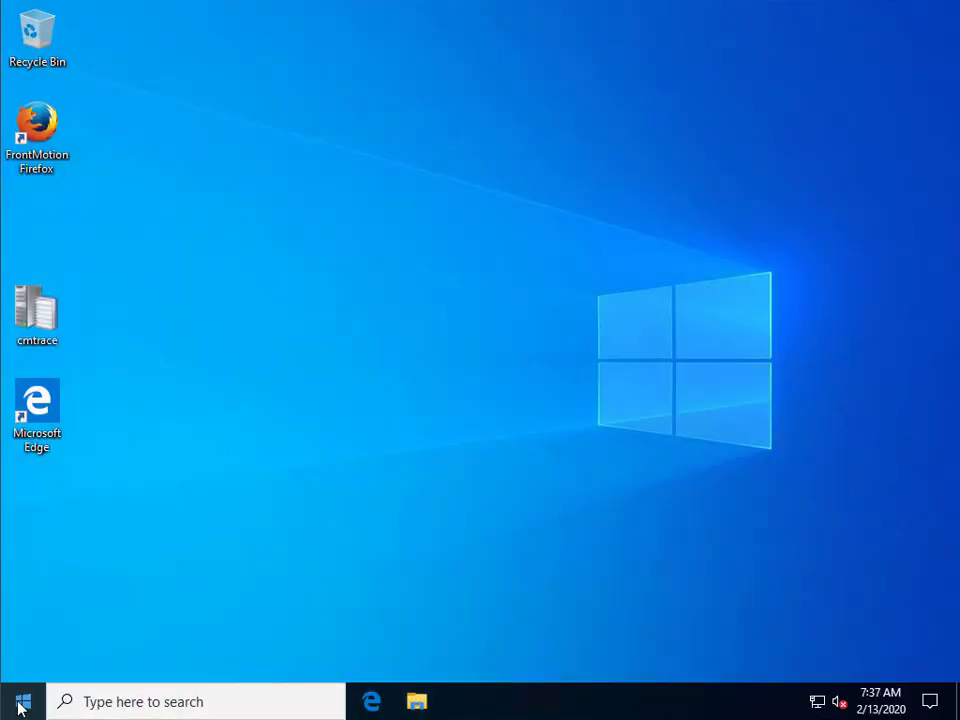
Launch Windows PowerShell (Admin) from the Start right-click menu, supplying administrator credentials.
{"action": "right_click", "coordinate": [20, 706]}
{"action": "left_click", "coordinate": [130, 450]}
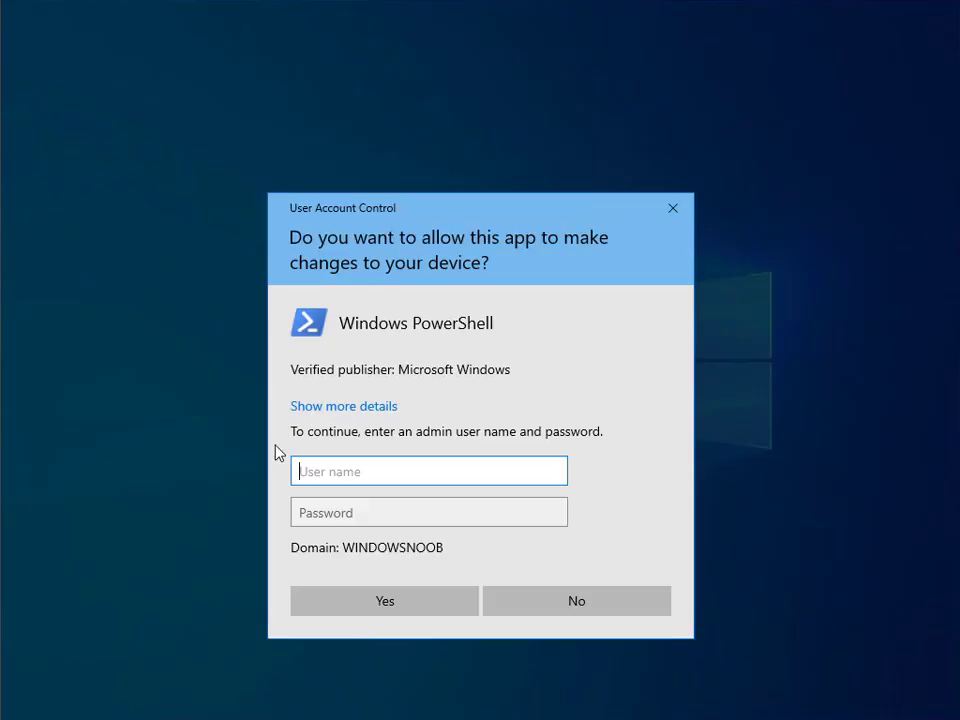
{"action": "type", "text": "wind"}
{"action": "key", "text": "BackSpace"}
{"action": "key", "text": "BackSpace"}
{"action": "key", "text": "BackSpace"}
{"action": "key", "text": "BackSpace"}
{"action": "type", "text": "admadministrator"}
{"action": "key", "text": "Tab"}
{"action": "type", "text": "P@ssw0rd"}
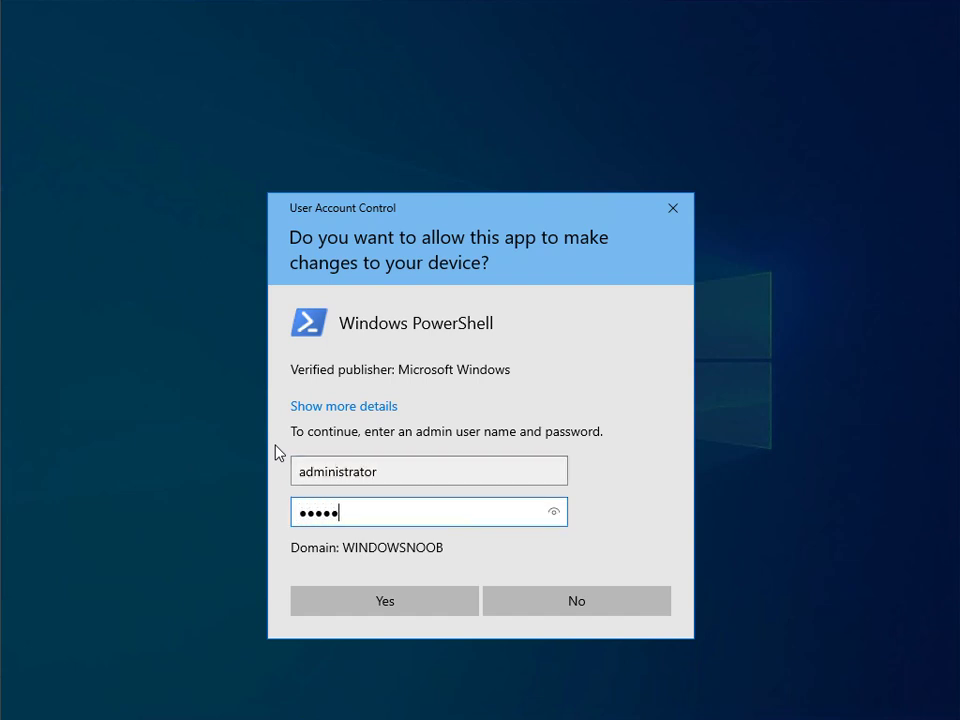
{"action": "key", "text": "Return"}
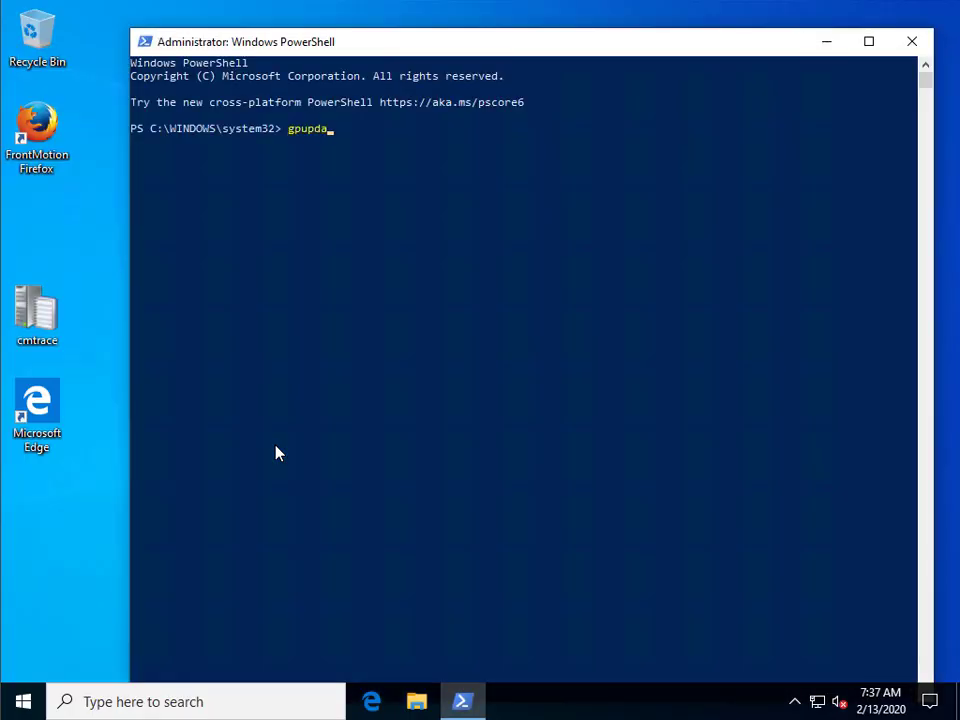
Run gpupdate /force and reposition the PowerShell window to see the results.
{"action": "type", "text": "te /force"}
{"action": "key", "text": "Return"}
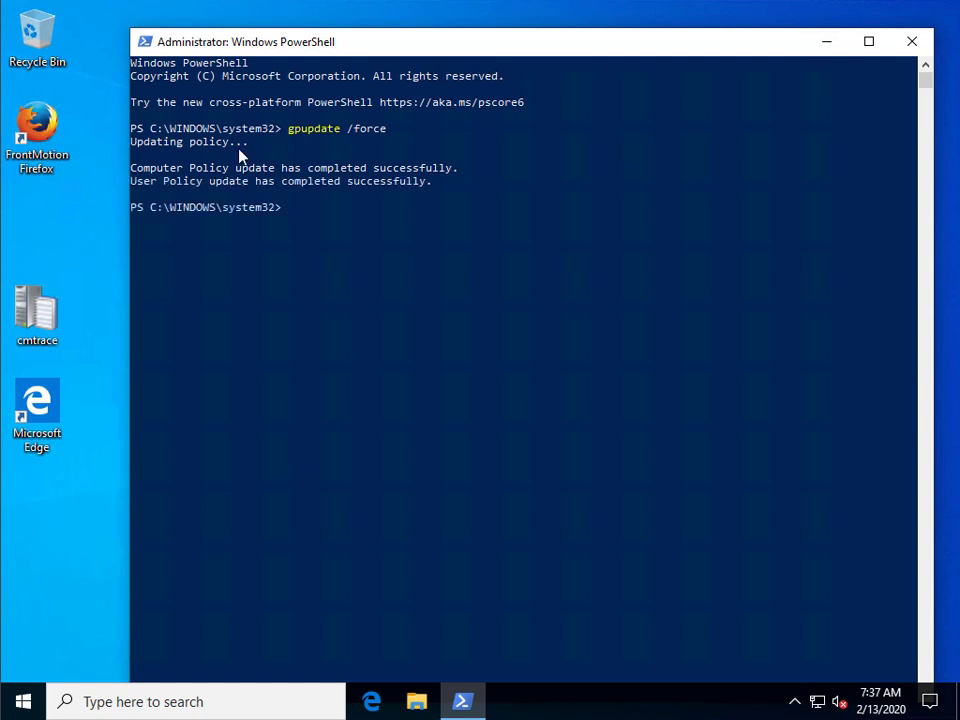
{"action": "left_click_drag", "start_coordinate": [128, 28], "coordinate": [112, 95]}
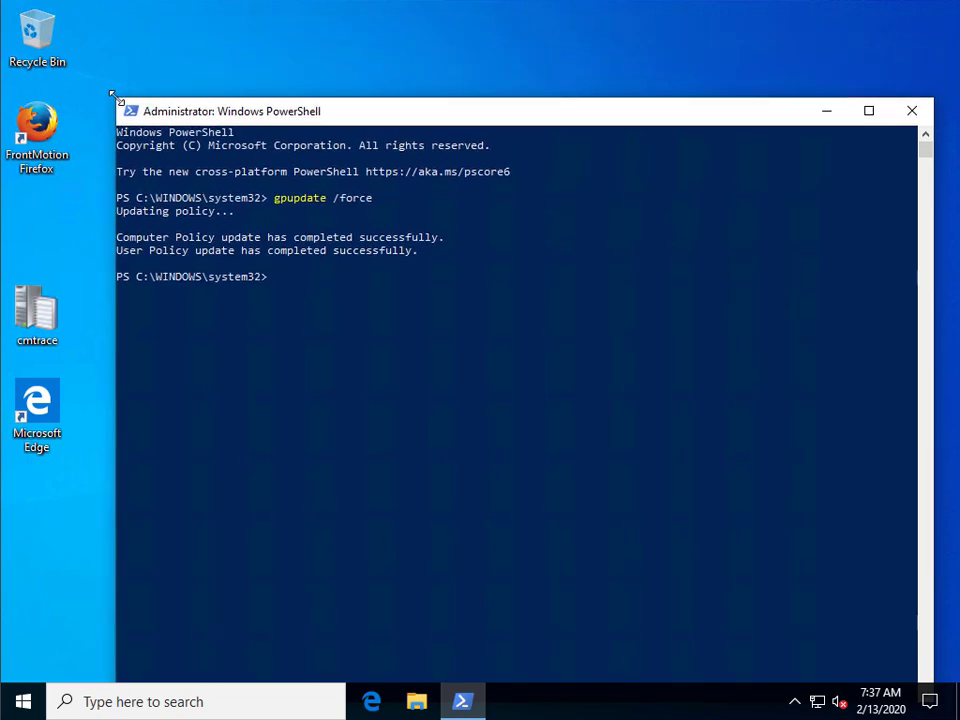
{"action": "left_click_drag", "start_coordinate": [182, 111], "coordinate": [166, 39]}
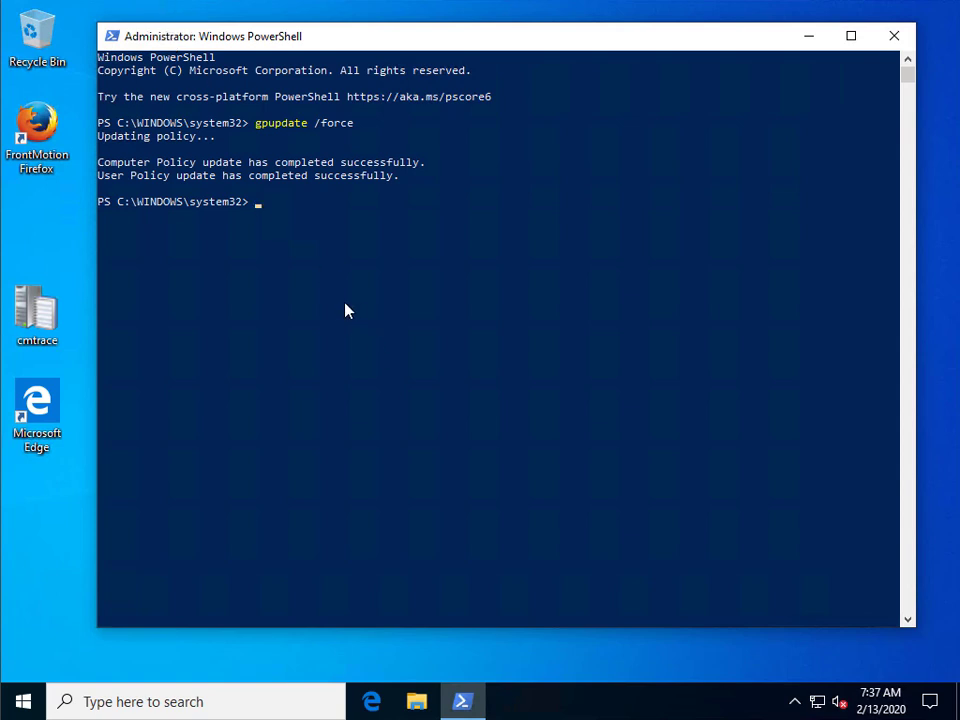
Run hostname to confirm MININT-KRQLR09 and highlight both policy update success lines.
{"action": "type", "text": "hostname"}
{"action": "key", "text": "Return"}
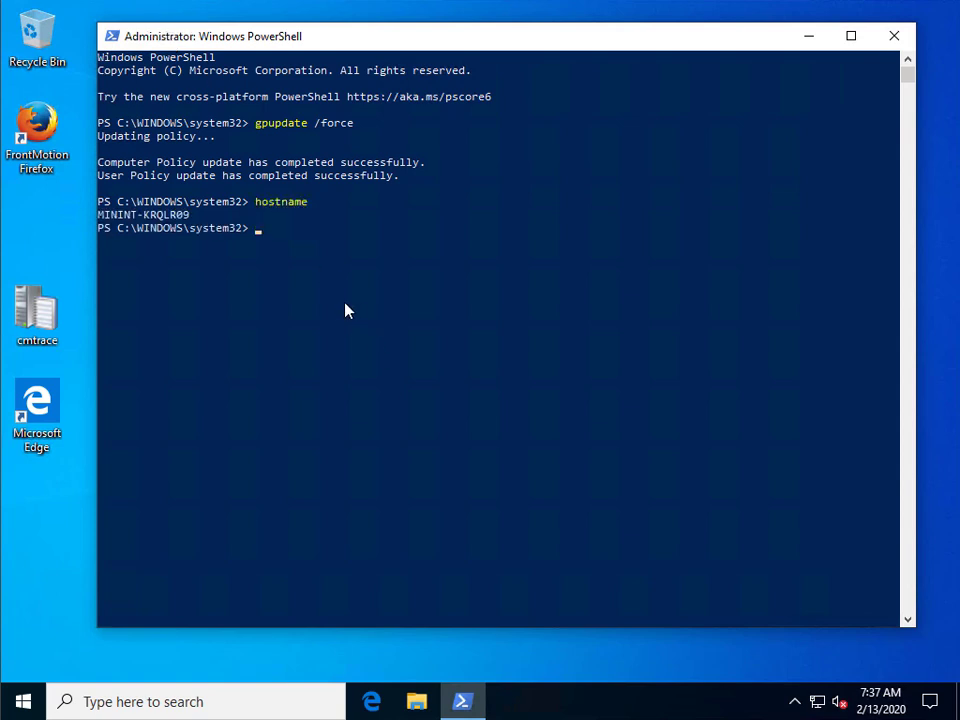
{"action": "left_click_drag", "start_coordinate": [201, 224], "coordinate": [100, 225]}
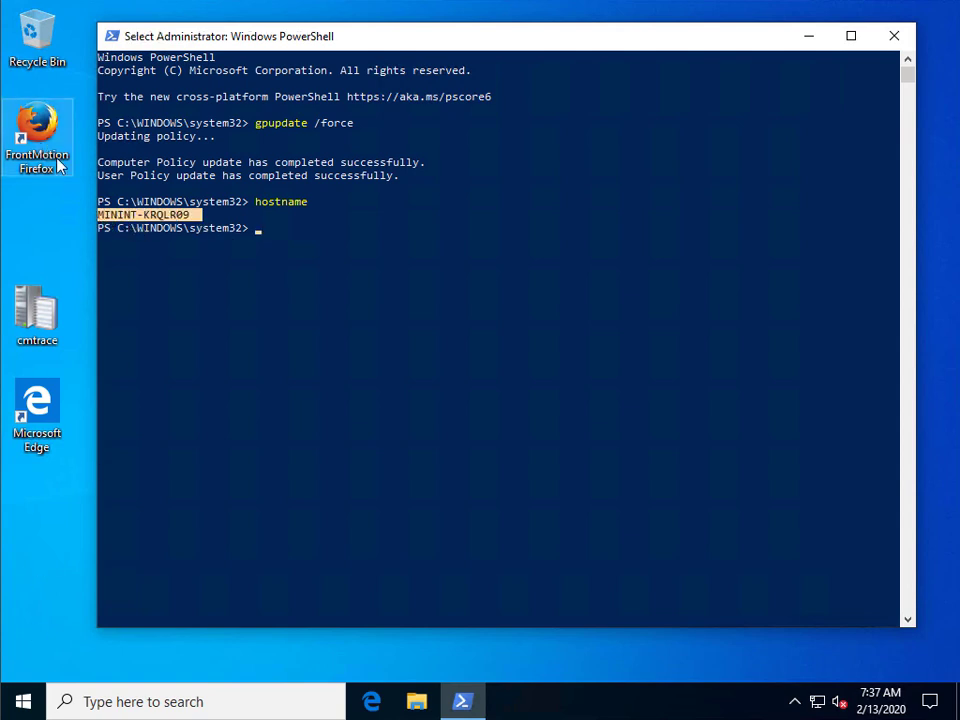
{"action": "left_click", "coordinate": [317, 189]}
{"action": "left_click_drag", "start_coordinate": [397, 183], "coordinate": [96, 163]}
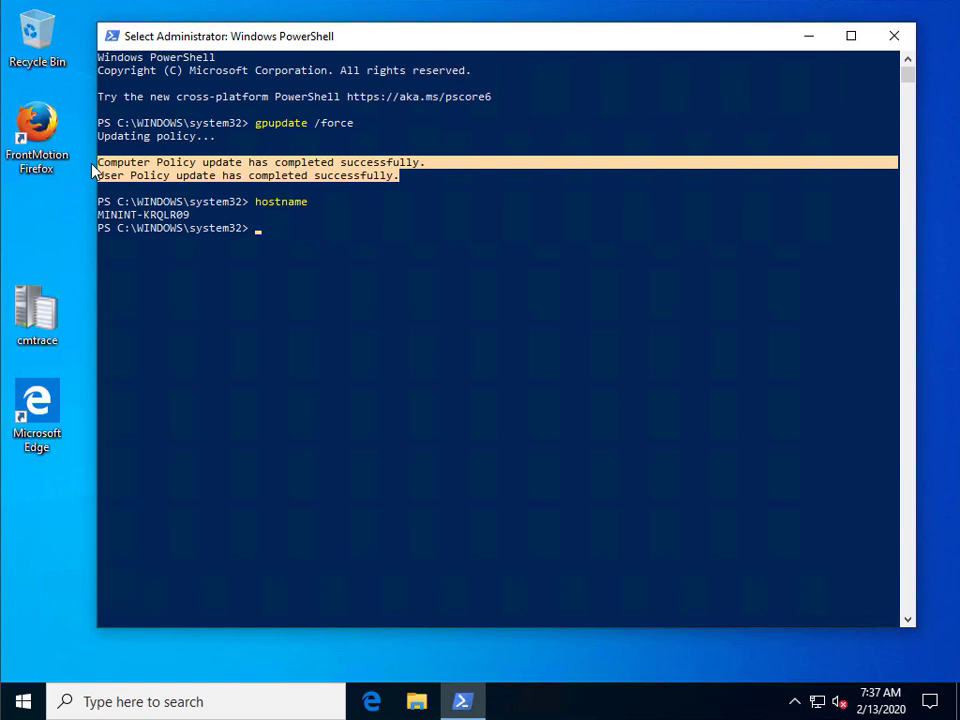
Shut down the test VM's Windows from the Start menu power options.
{"action": "left_click", "coordinate": [21, 702]}
{"action": "left_click", "coordinate": [24, 663]}
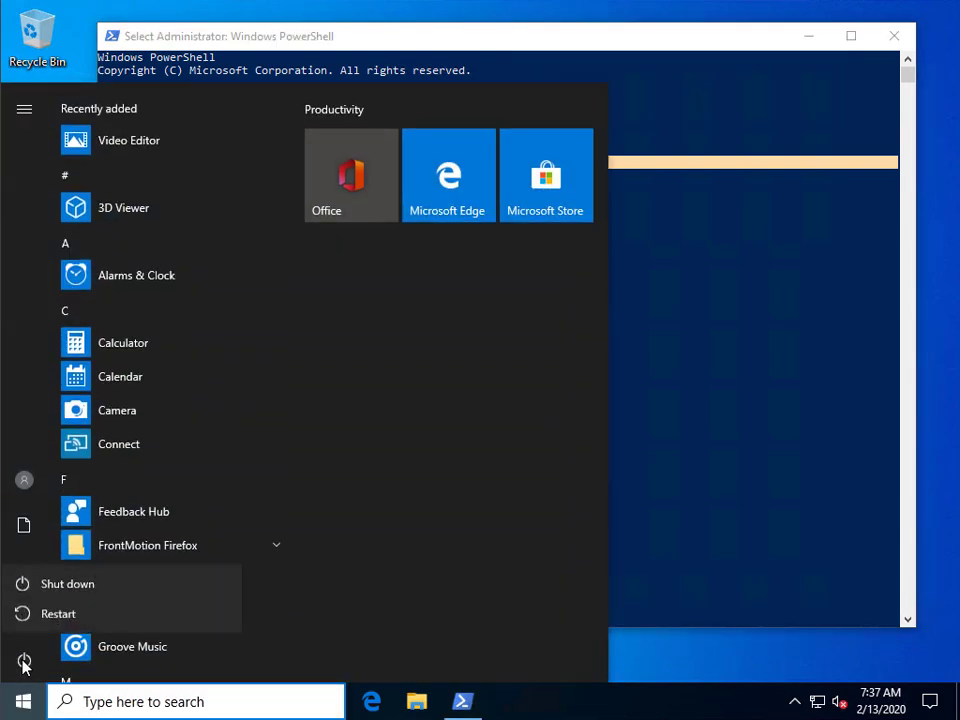
{"action": "left_click", "coordinate": [108, 588]}
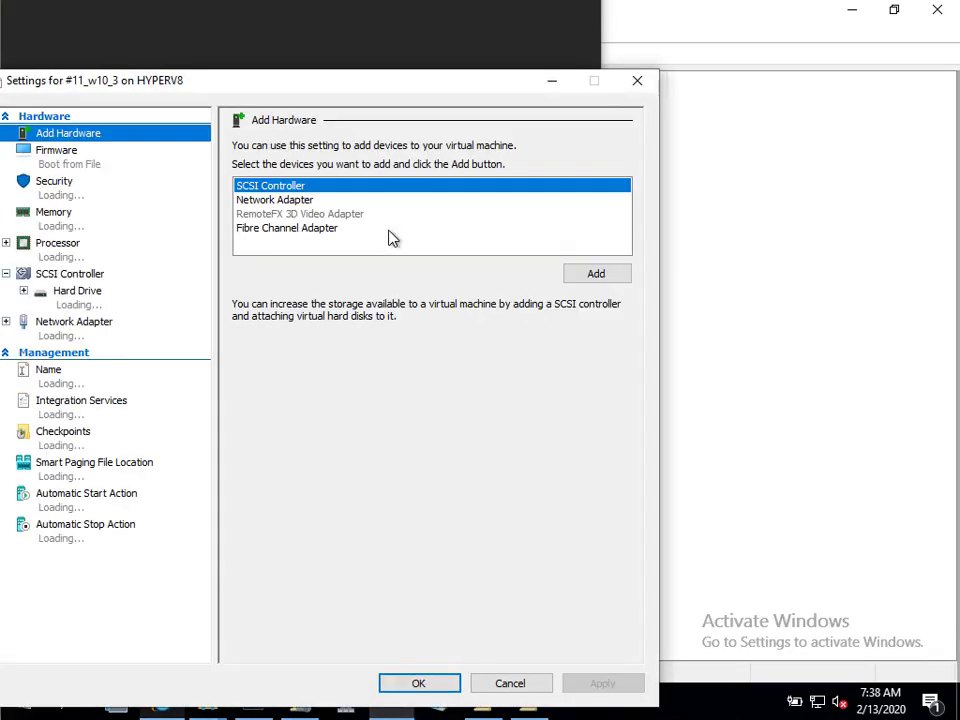
Disable Secure Boot in VM '#11_w10_3' security settings, keeping TPM enabled, and start the VM again.
{"action": "left_click", "coordinate": [64, 185]}
{"action": "left_click", "coordinate": [251, 194]}
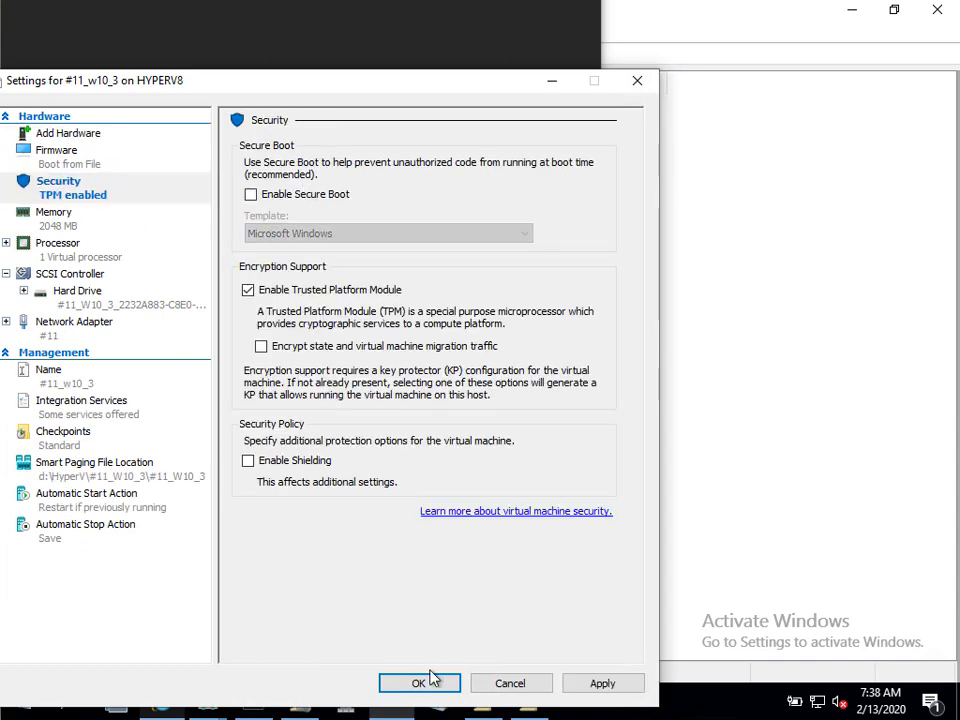
{"action": "left_click", "coordinate": [423, 681]}
{"action": "left_click", "coordinate": [300, 214]}
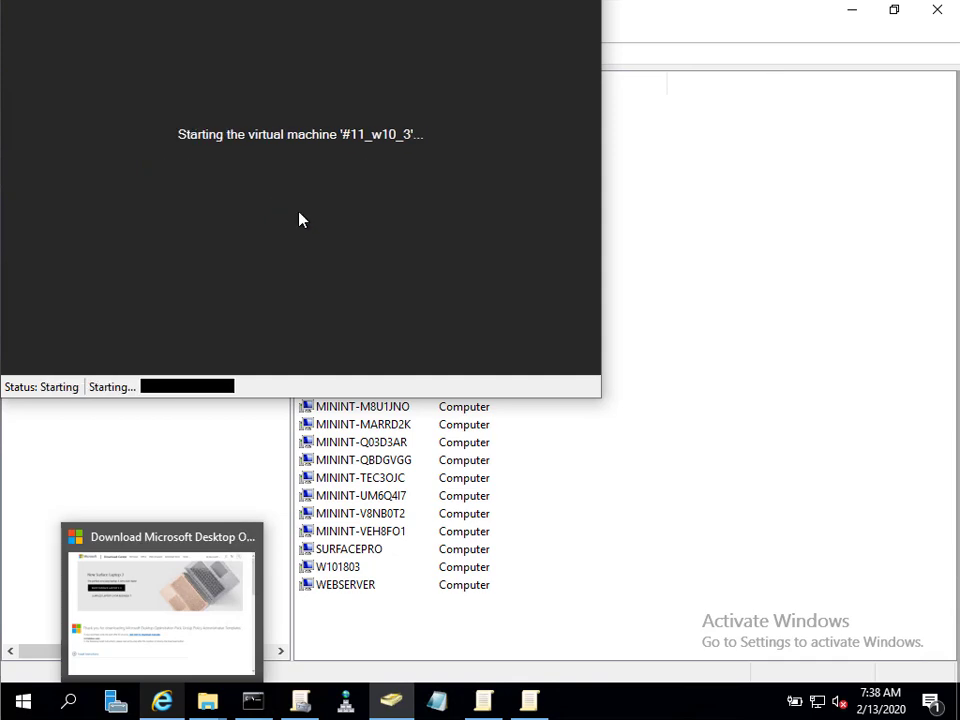